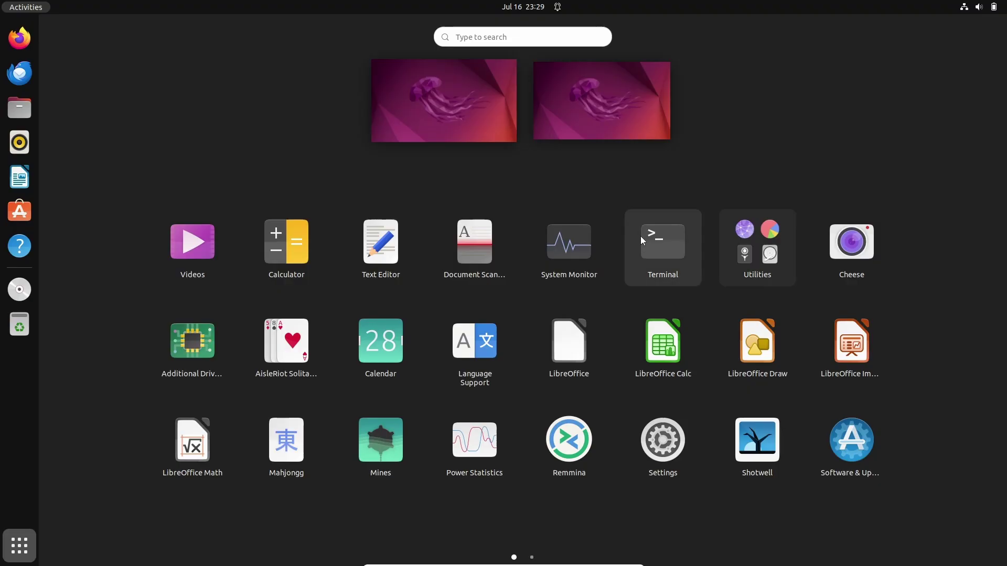
# - Open a maximized terminal and run sudo docker exec -it homeassistant bash, authenticating with the sudo password
pyautogui.click(640, 236)
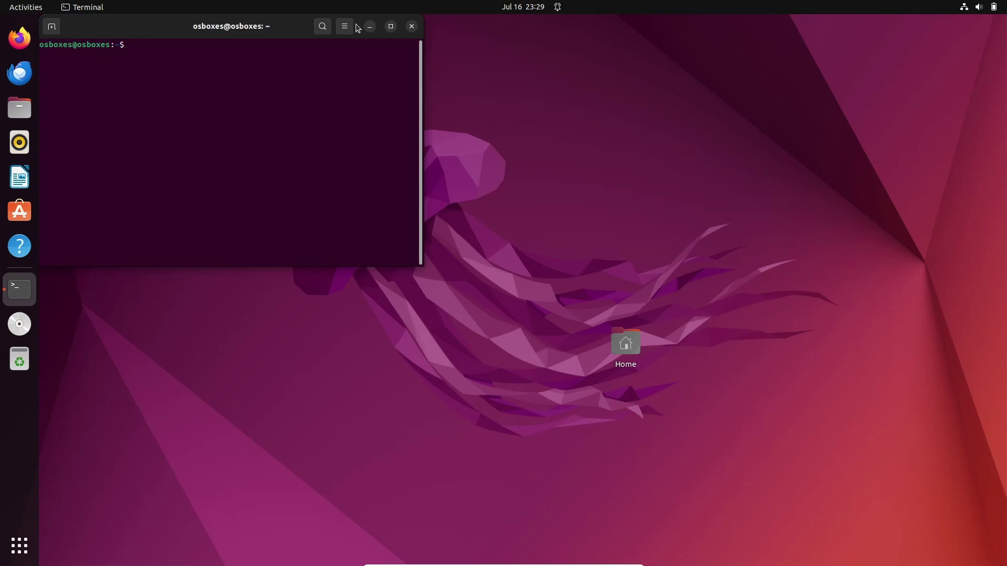
pyautogui.click(391, 27)
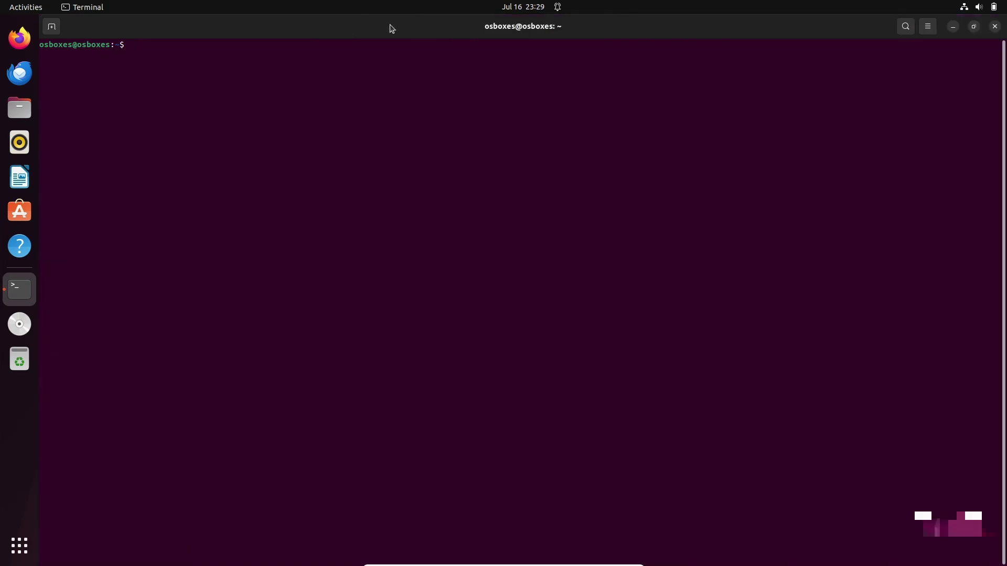
pyautogui.write('sudo docker exec -it homeassistant bash')
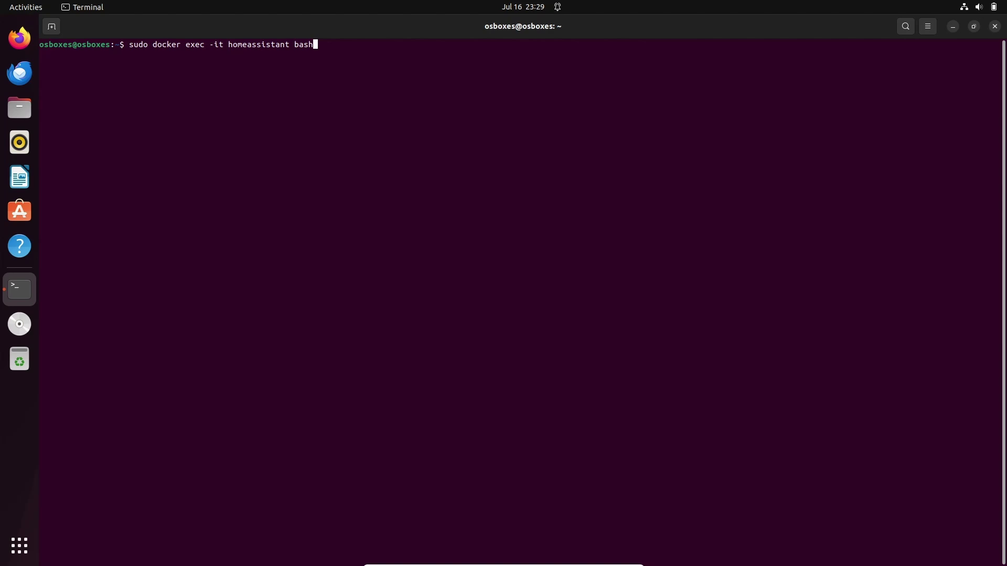
pyautogui.press('Return')
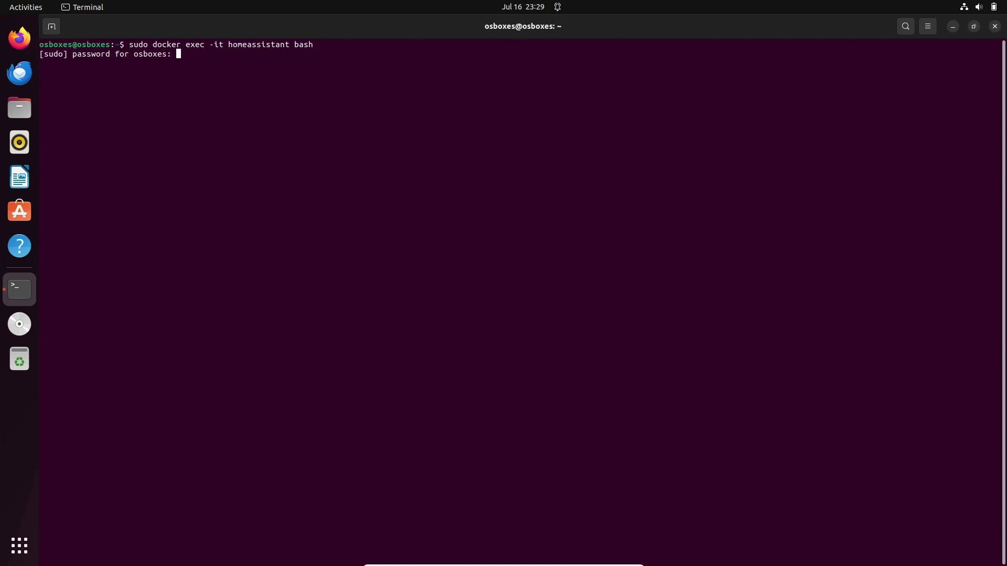
pyautogui.press('Return')
pyautogui.write('wget -O - https://get.hacs.xyz | bash -')
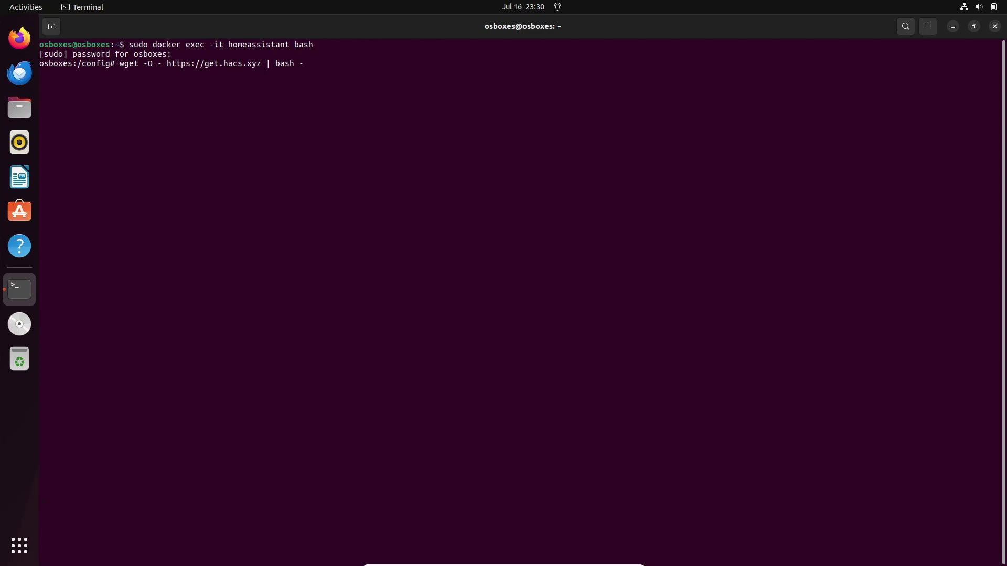
pyautogui.press('Return')
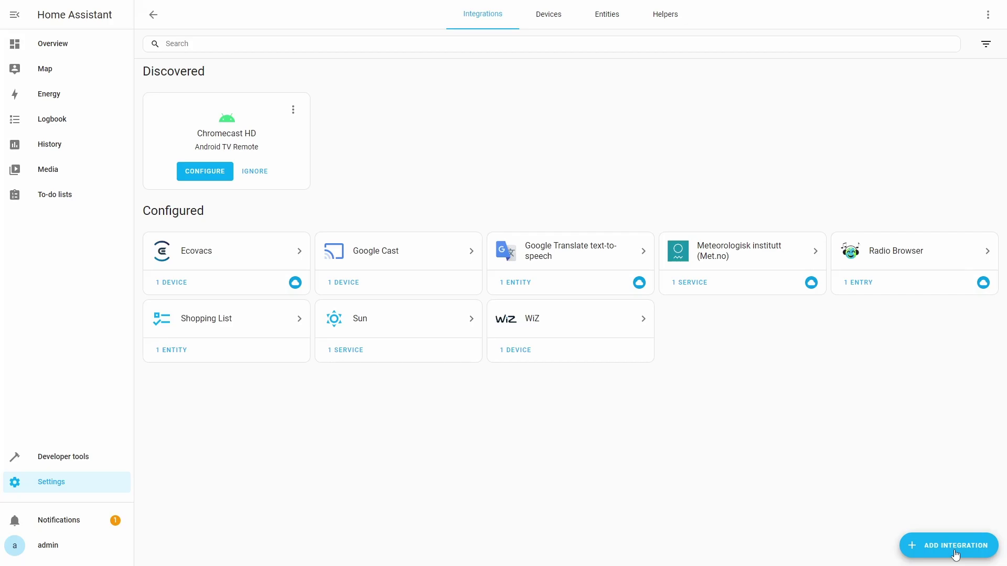
# - Switch to Home Assistant and add the HACS integration, accepting all four acknowledgements and enabling experimental features
pyautogui.click(950, 546)
pyautogui.write('HACS')
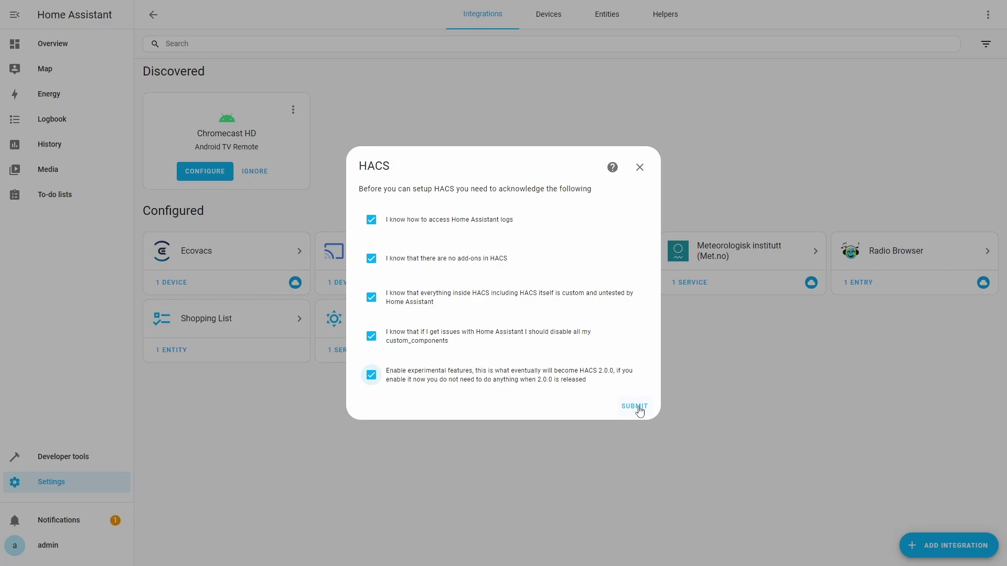
pyautogui.click(639, 409)
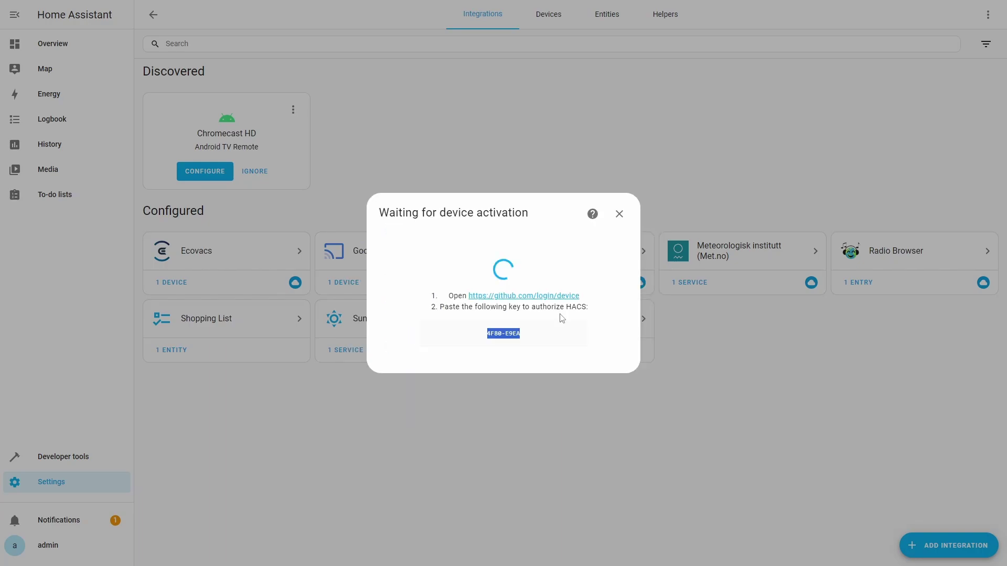
# - Open GitHub's device activation page, continue with the signed-in account, paste the device activation key and authorize HACS
pyautogui.click(558, 295)
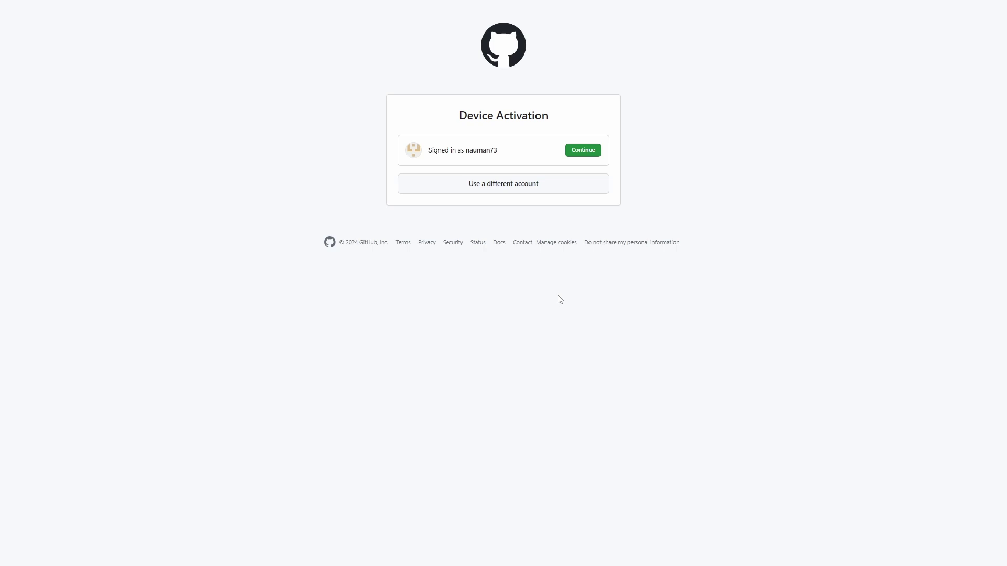
pyautogui.click(587, 152)
pyautogui.hotkey('ctrl', 'v')
pyautogui.click(500, 234)
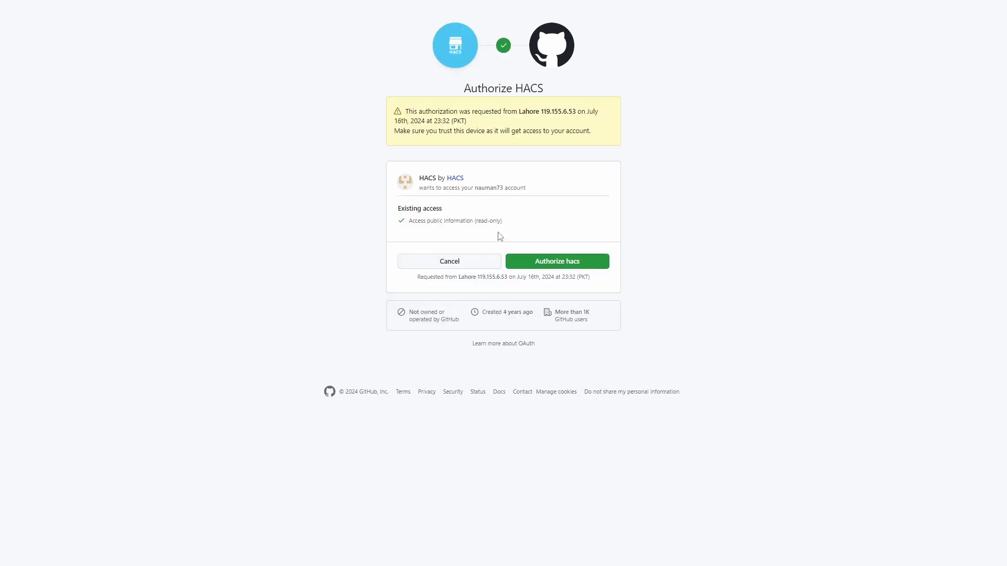
pyautogui.click(557, 262)
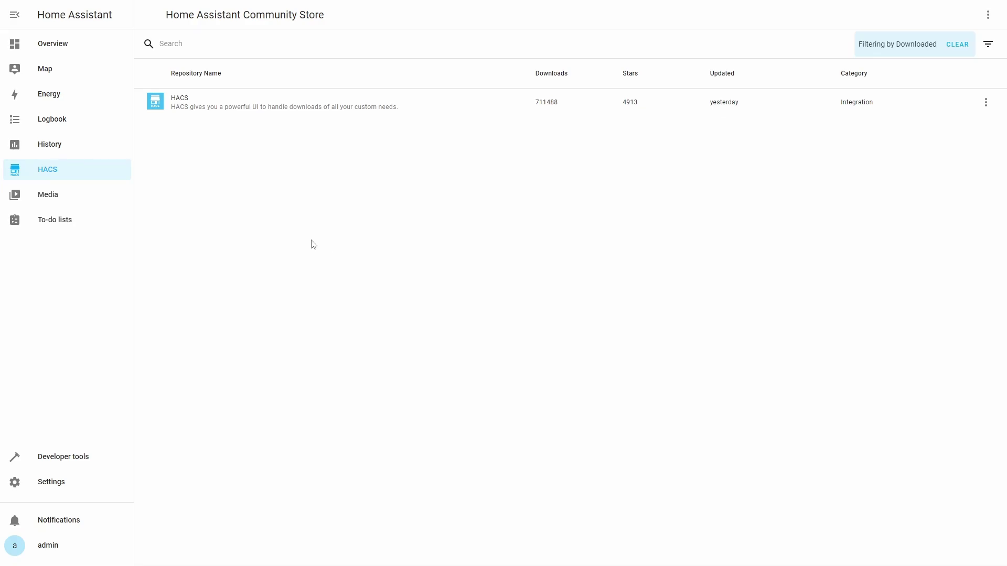
# - Search HACS for vacuum, download the Xiaomi Vacuum Map Card and reload the browser
pyautogui.click(192, 45)
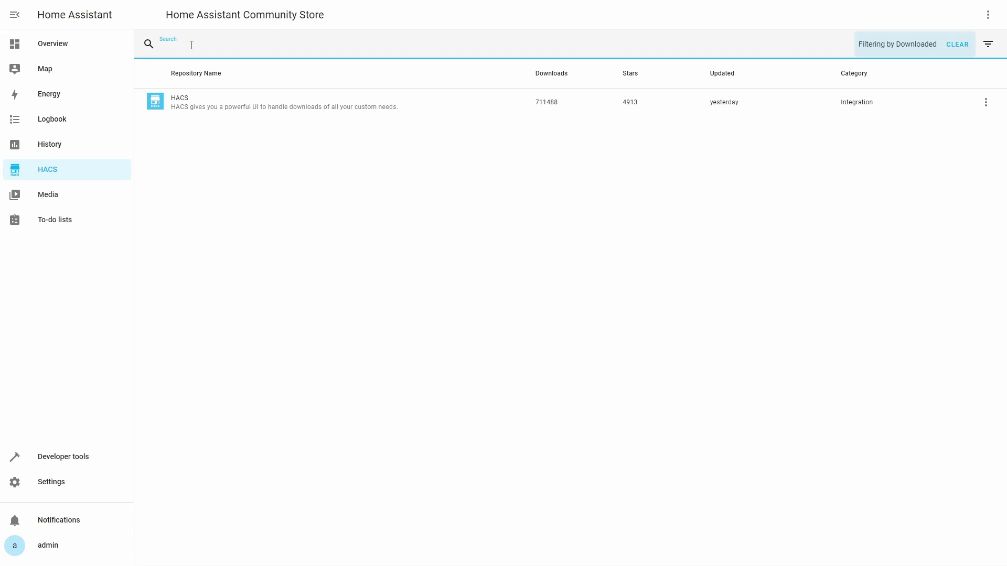
pyautogui.write('vacuum')
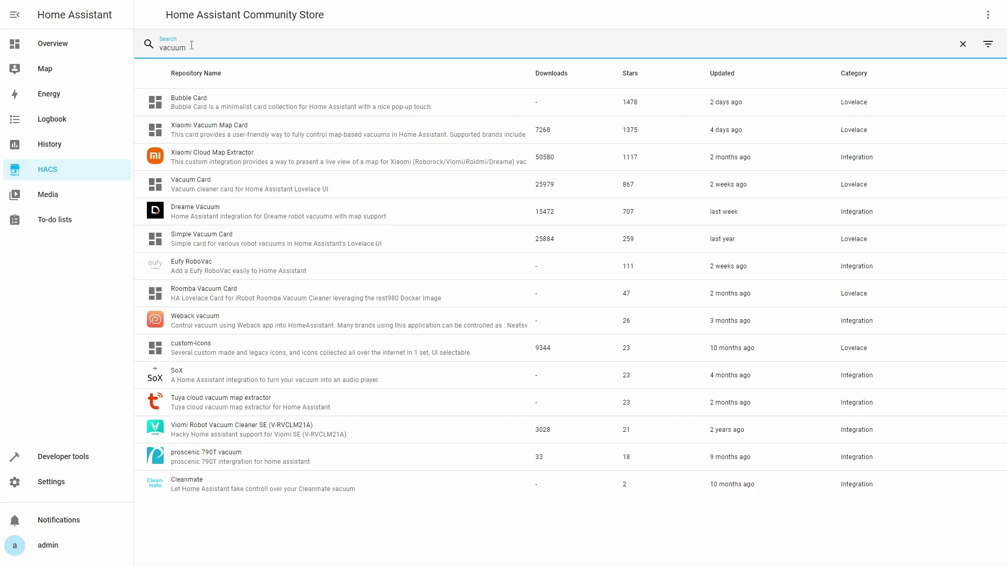
pyautogui.click(190, 130)
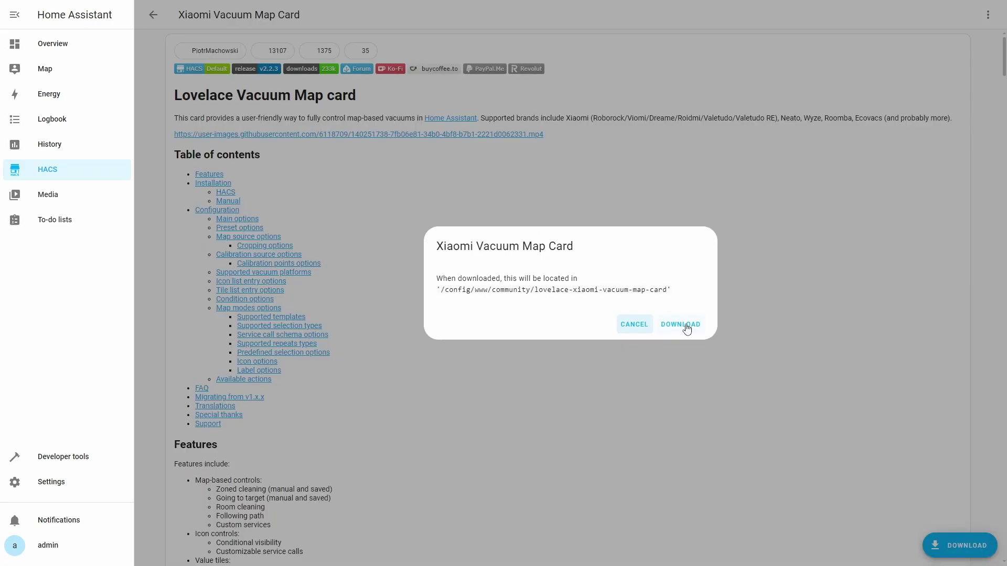
pyautogui.click(685, 325)
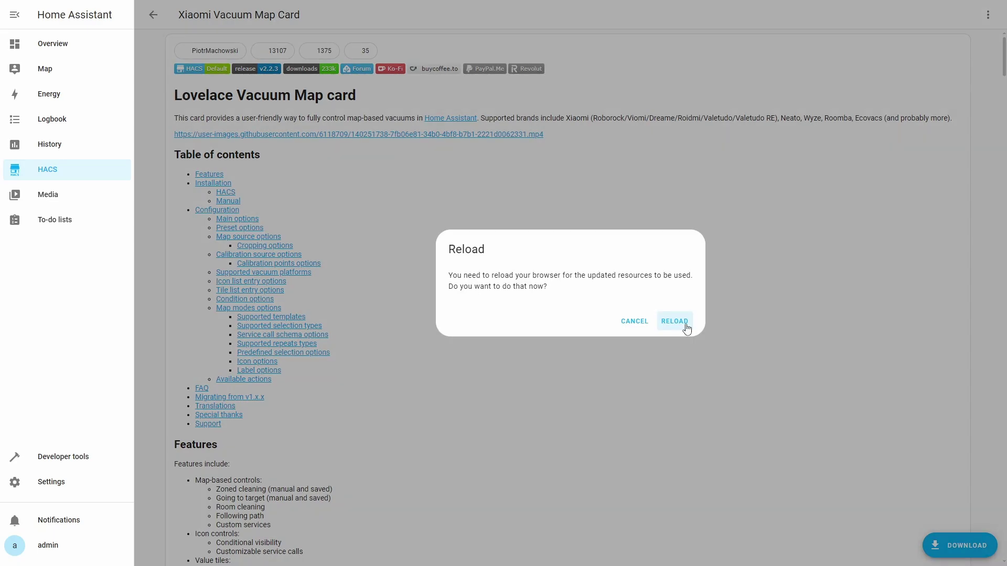
pyautogui.click(675, 322)
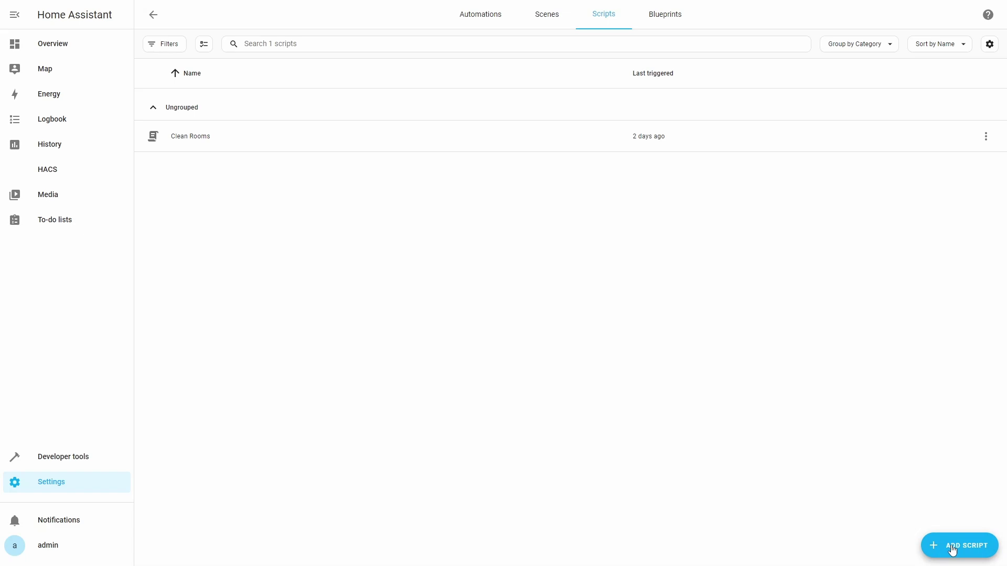
# - Create a new empty script in Home Assistant and switch it to YAML editing
pyautogui.click(953, 548)
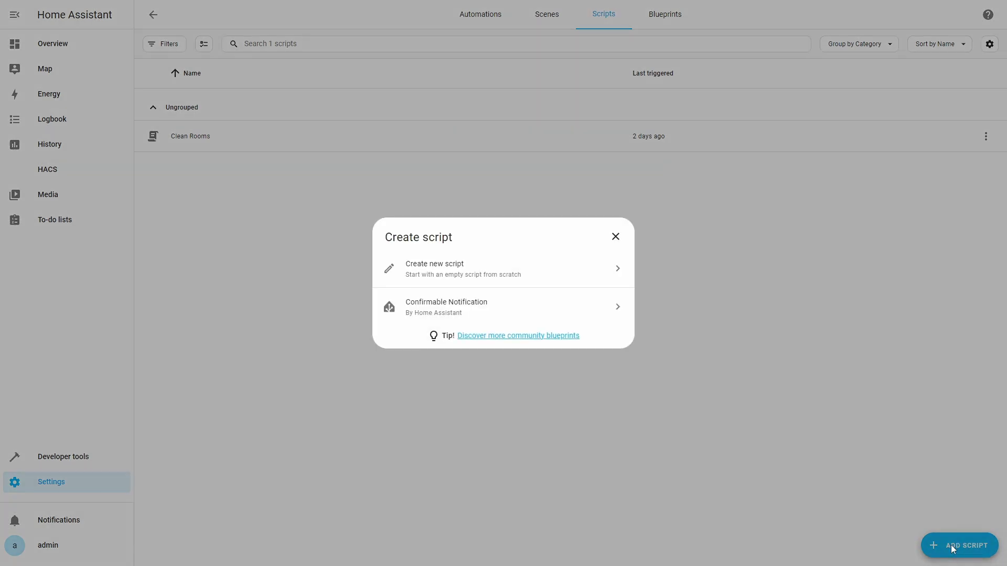
pyautogui.click(447, 278)
pyautogui.click(989, 17)
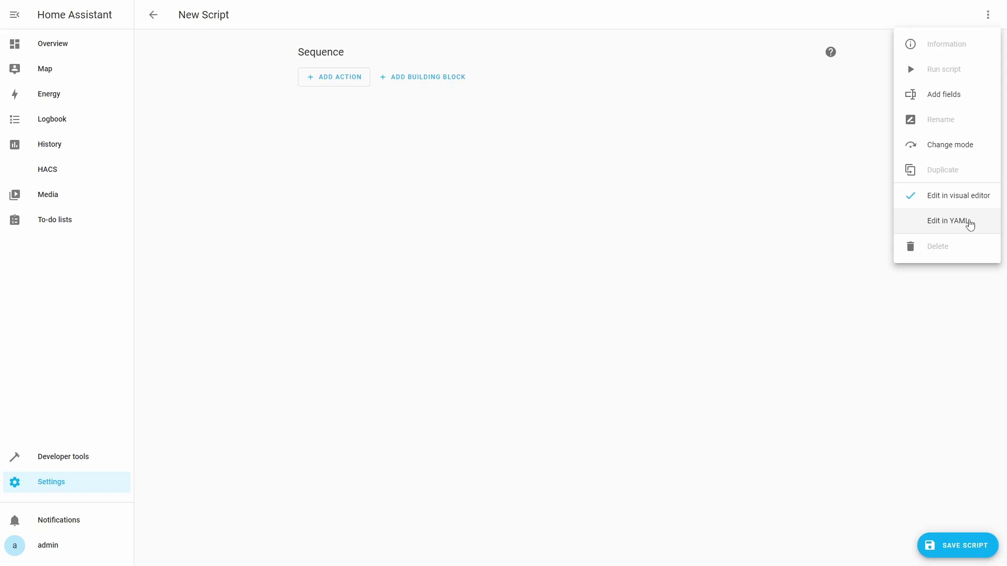
pyautogui.click(969, 222)
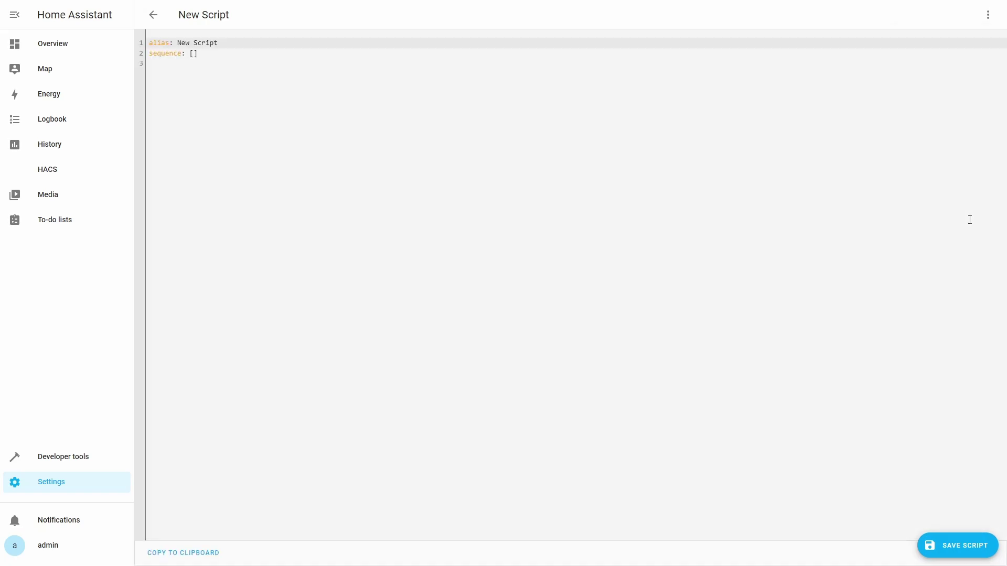
# - Replace the YAML with a Clean Rooms script sending spot_area to vacuum.deebot_ozmo_920 with 1 cleaning and a required rooms text field
pyautogui.click(158, 43)
pyautogui.hotkey('ctrl', 'a')
pyautogui.press('BackSpace')
pyautogui.write('alias: Clean Rooms sequence:   - service: vacuum.send_command     data:       entity_id: vacuum.deebot_ozmo_950       command: spot_area       params:         rooms: "{{ rooms }}"         cleanings: "1" fields:   rooms:     selector:       text: null     name: rooms     required: true description: ""')
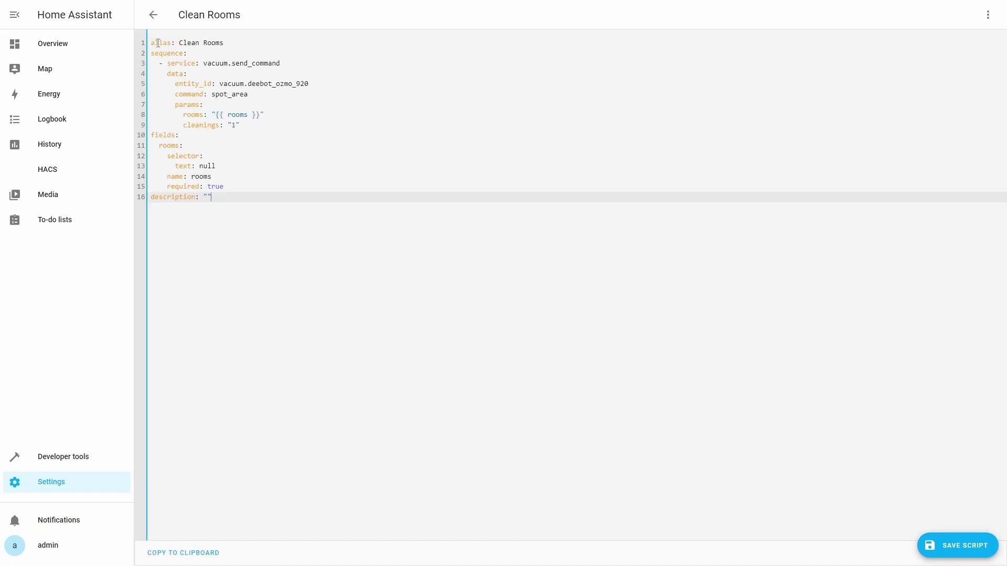
# - Delete the deebot_ozmo_920 device name from the script's entity_id value and restore it
pyautogui.moveTo(247, 84); pyautogui.dragTo(313, 83)
pyautogui.press('BackSpace')
pyautogui.press('BackSpace')
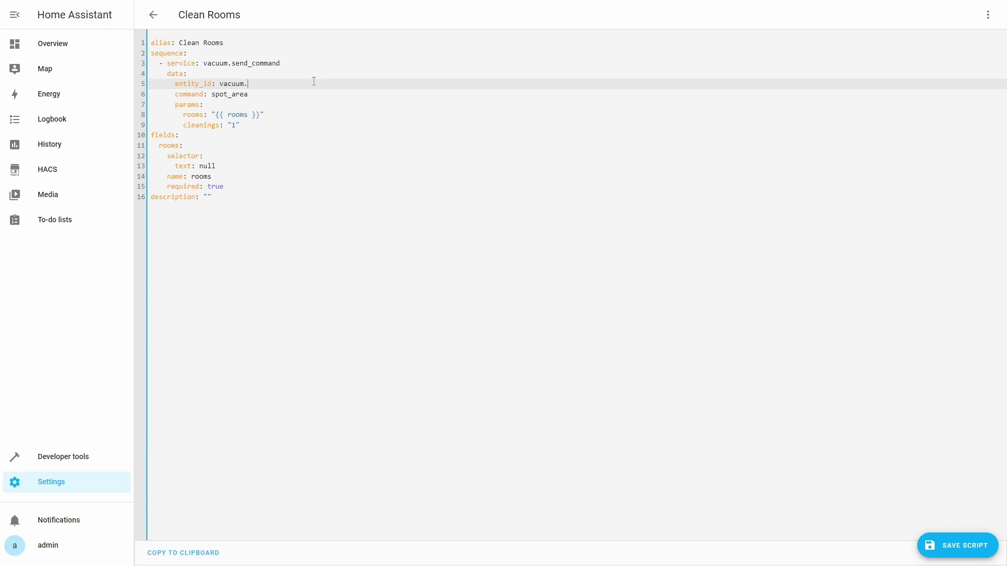
pyautogui.click(318, 95)
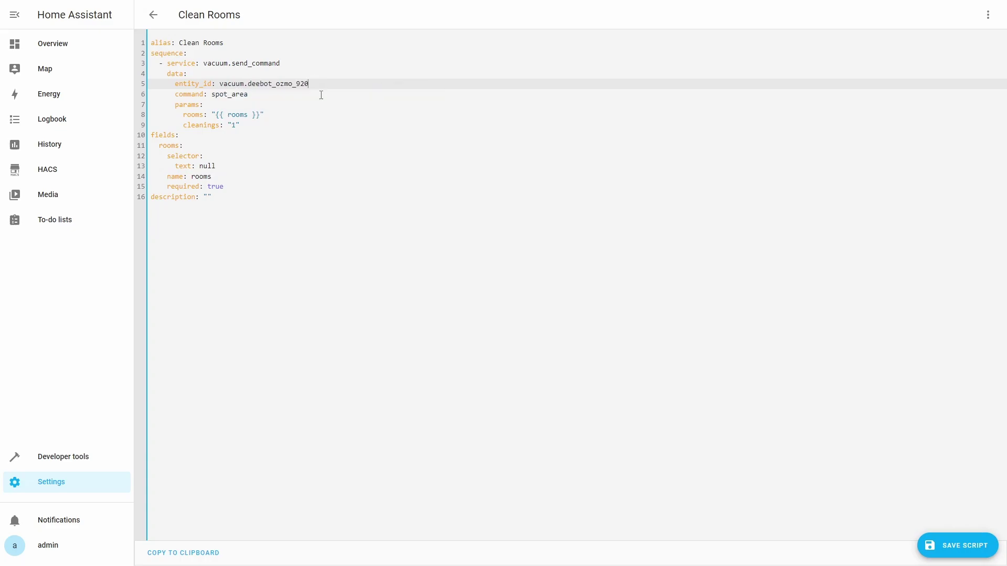
# - Save the Clean Rooms script
pyautogui.click(970, 546)
pyautogui.click(580, 368)
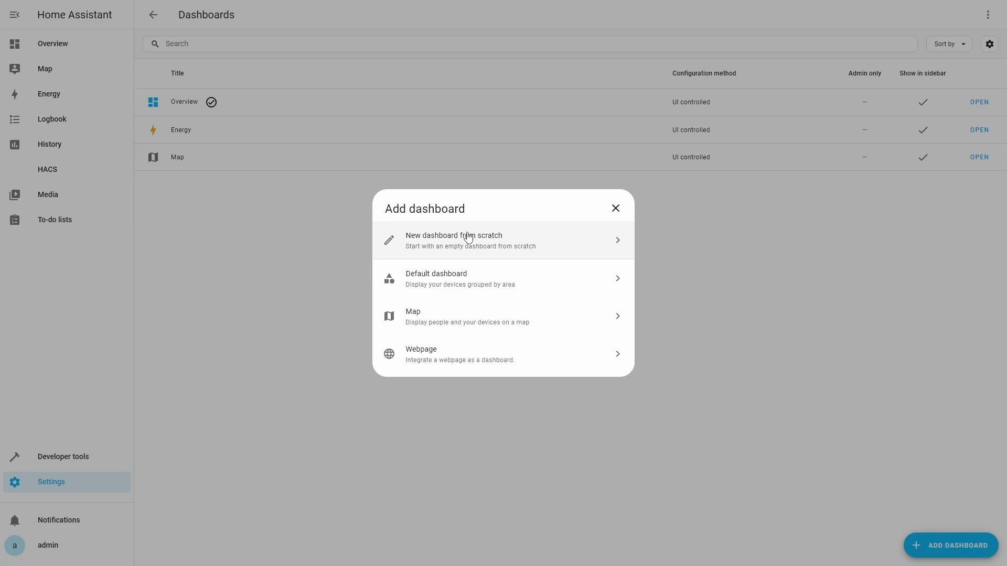
# - Create a dashboard from scratch titled Ecovacs with icon mdi:robot-vacuum, and add a card for the Clean Rooms script entity
pyautogui.click(469, 239)
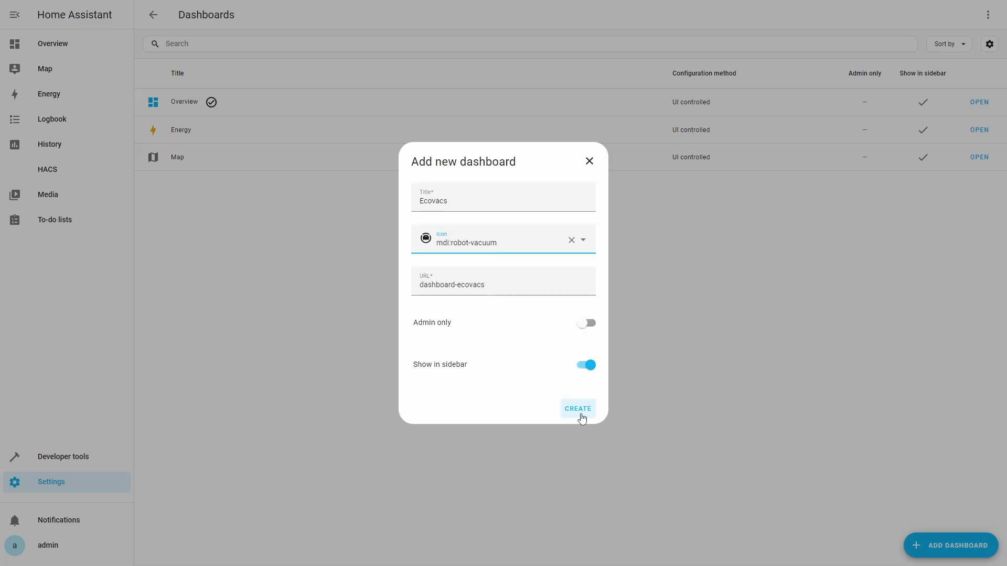
pyautogui.click(578, 409)
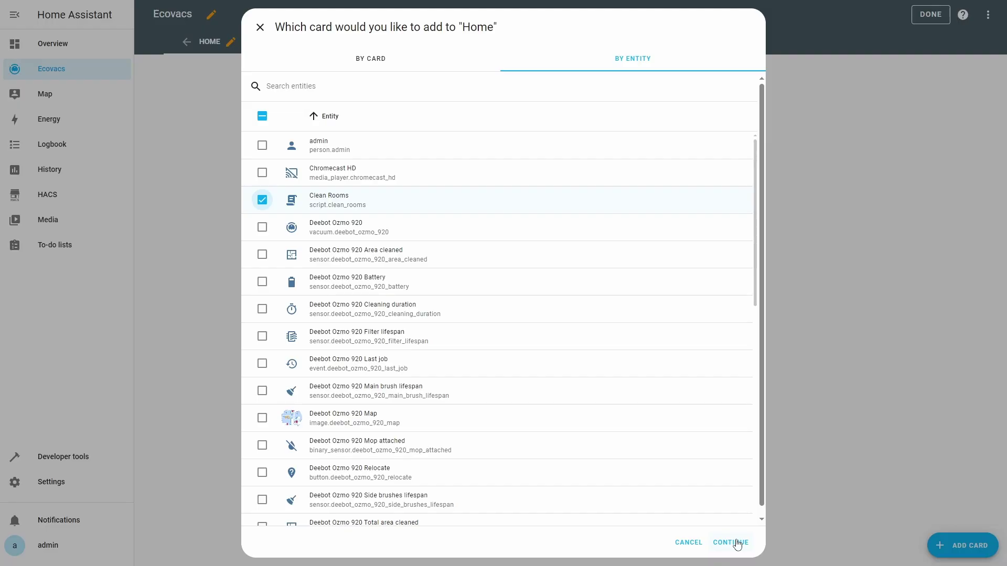
pyautogui.click(736, 543)
pyautogui.click(570, 335)
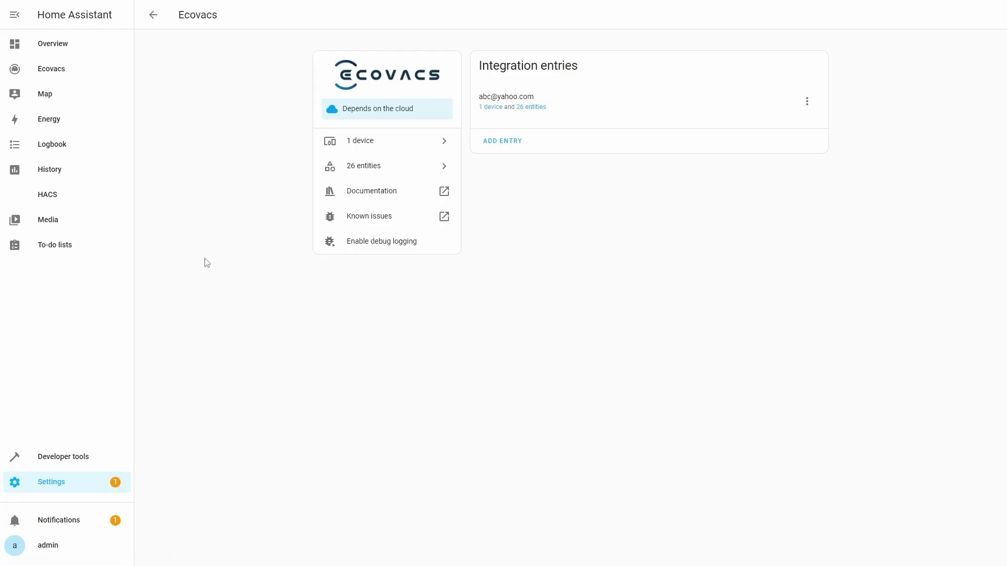
# - Enable debug logging for the Ecovacs integration and expand the attributes of the Deebot Ozmo 920 on the Overview dashboard
pyautogui.click(376, 252)
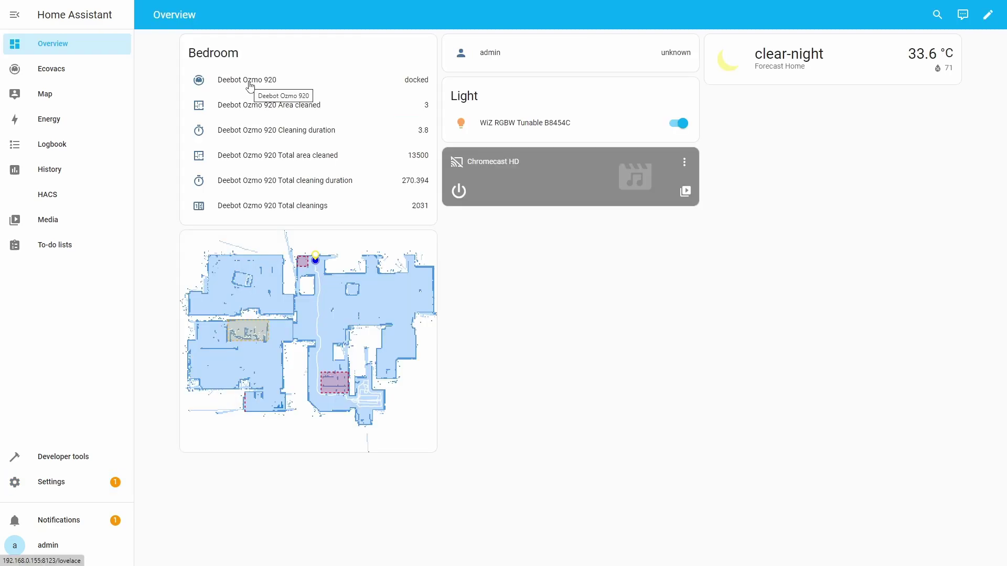
pyautogui.click(251, 84)
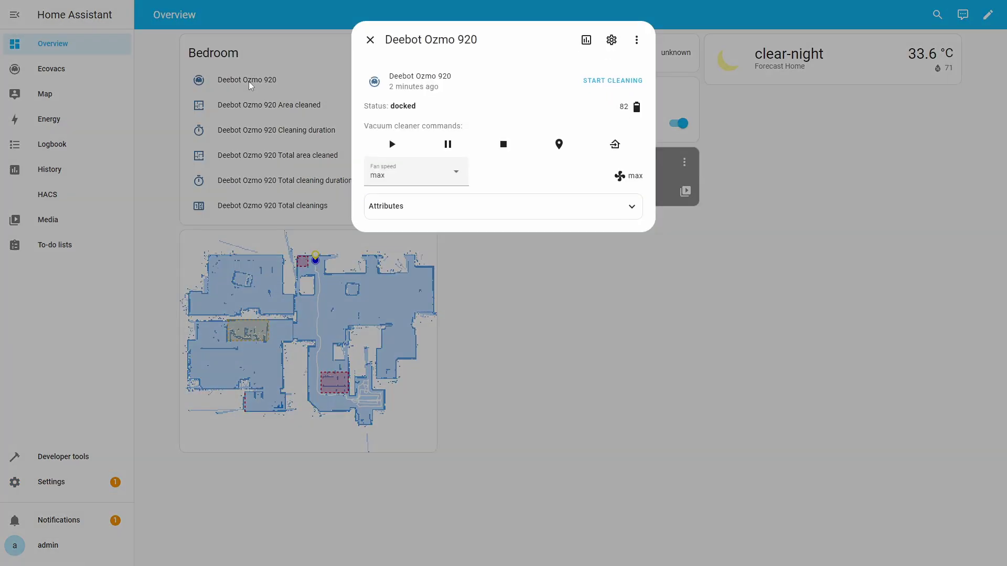
pyautogui.click(628, 208)
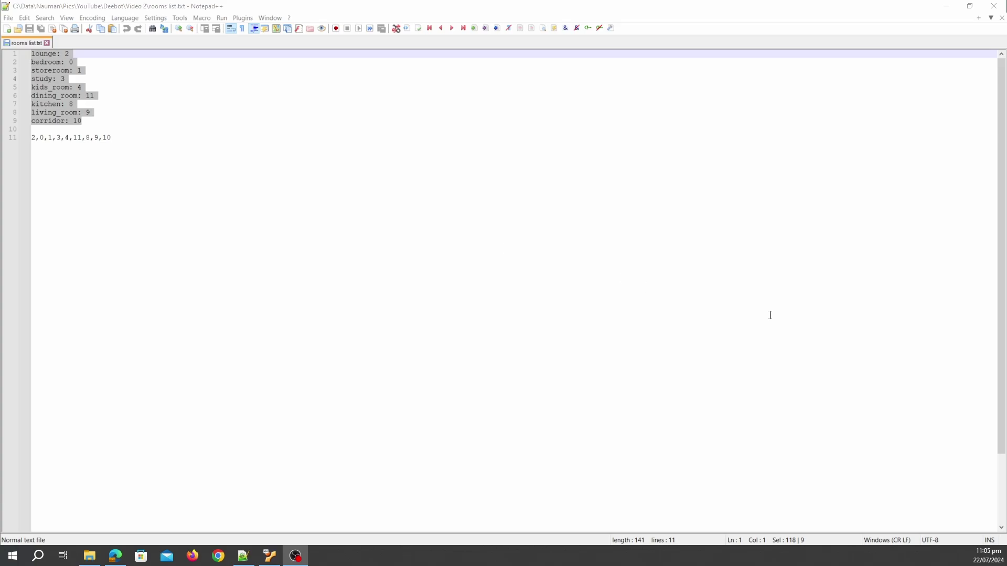
# - Run the Clean Rooms script from the Ecovacs dashboard with rooms set to 2,0,1,3,4,11,8,9,10
pyautogui.click(156, 139)
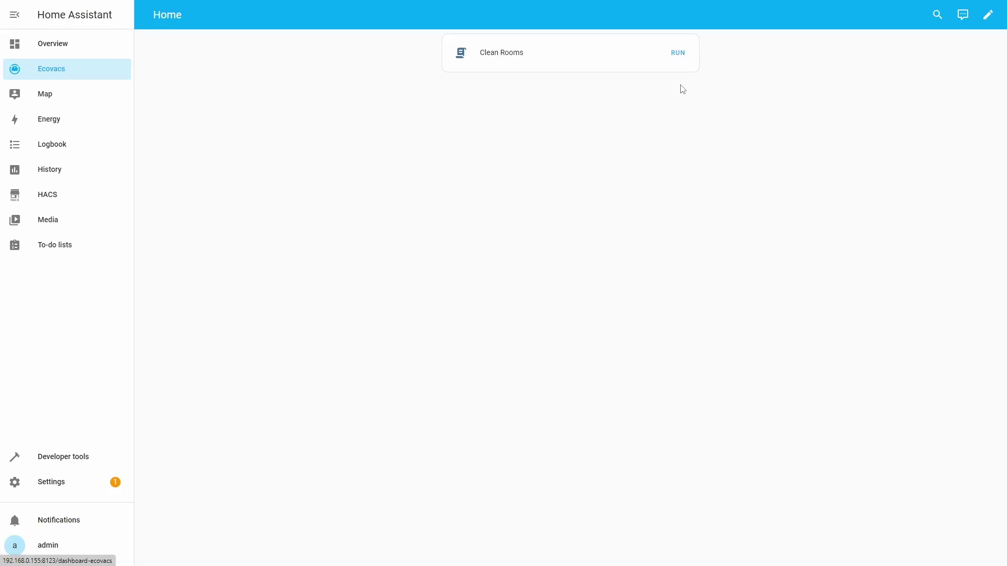
pyautogui.click(681, 57)
pyautogui.write('2,0,1,3,4,11,8,9,10')
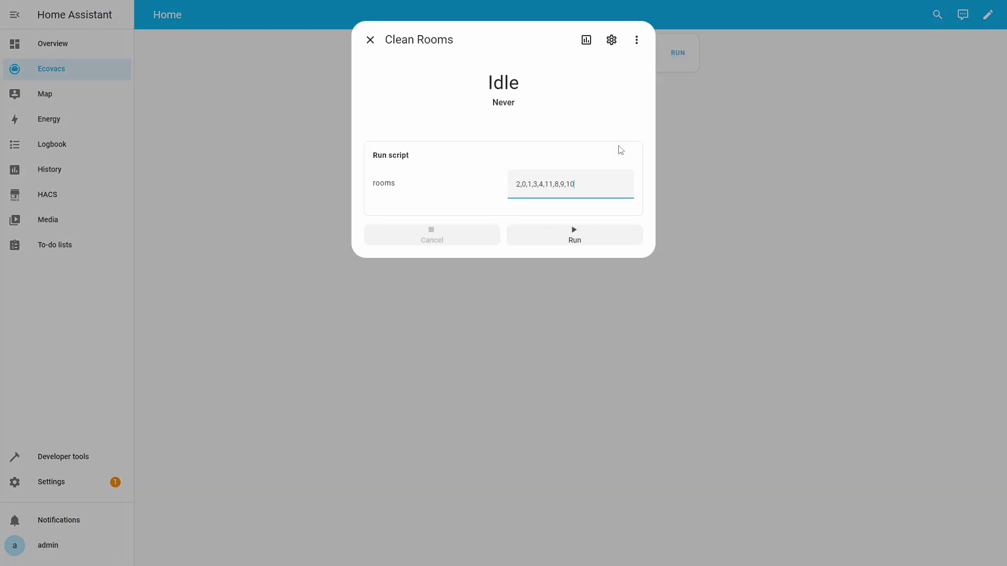
pyautogui.click(579, 244)
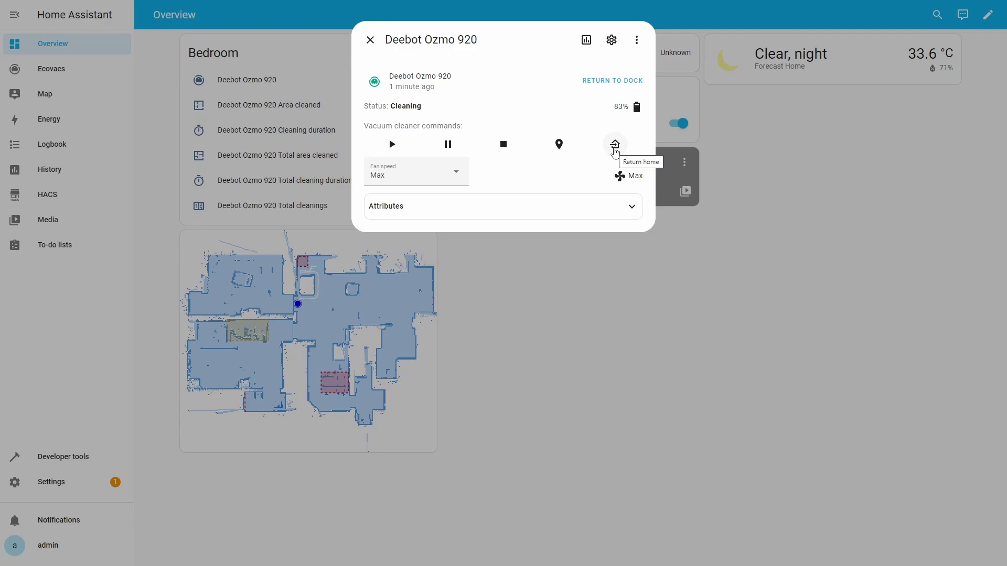
# - Send the Deebot Ozmo 920 back to its dock and disable debug logging for the Ecovacs integration
pyautogui.click(615, 149)
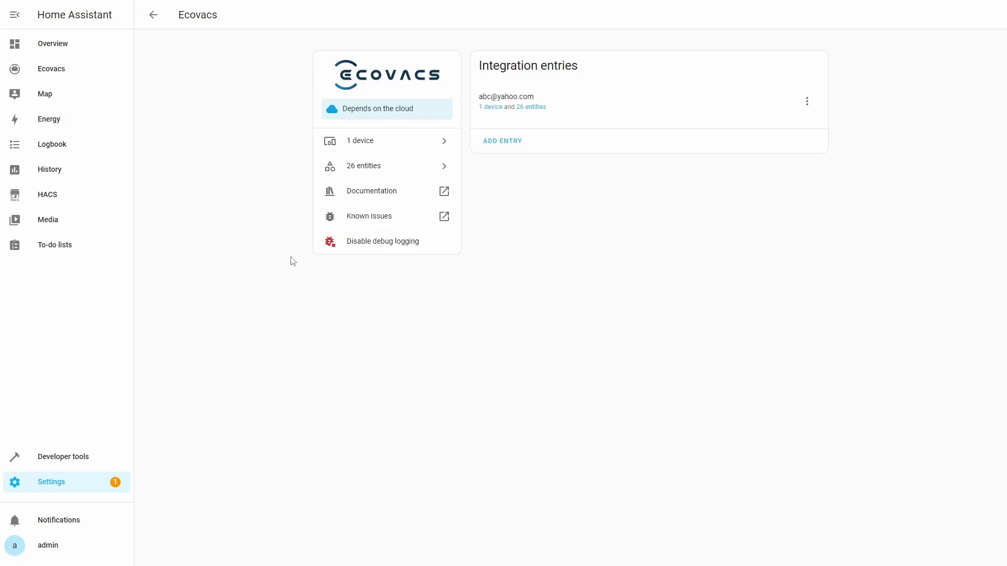
pyautogui.click(380, 250)
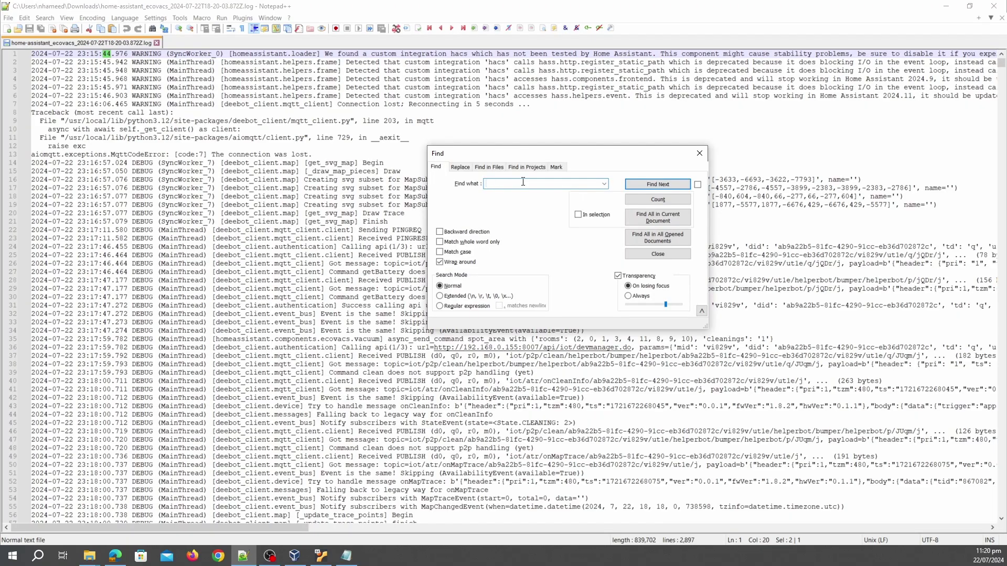
# - Find all occurrences of MapSetType.ROOMS in the Ecovacs debug log open in Notepad++
pyautogui.write('MapSetType.ROOMS')
pyautogui.click(673, 219)
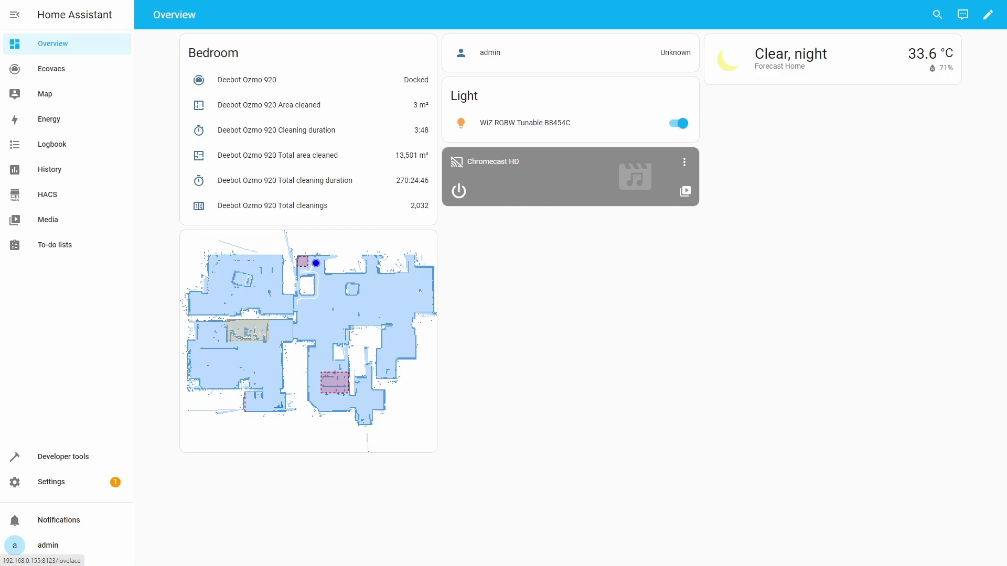
# - Start a cleaning run on the Deebot Ozmo 920 from the Overview dashboard and send it back to its dock
pyautogui.click(300, 251)
pyautogui.click(391, 144)
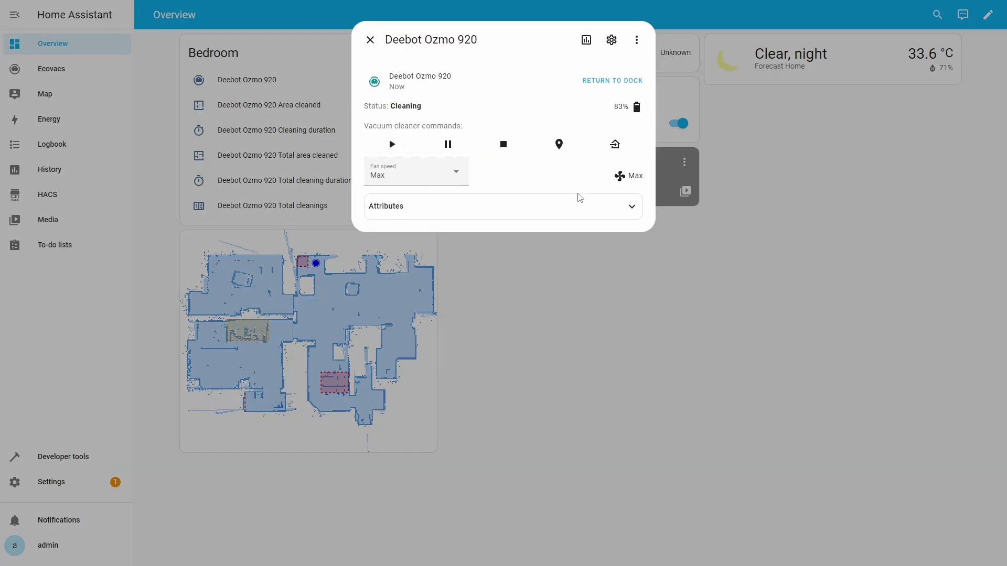
pyautogui.click(613, 148)
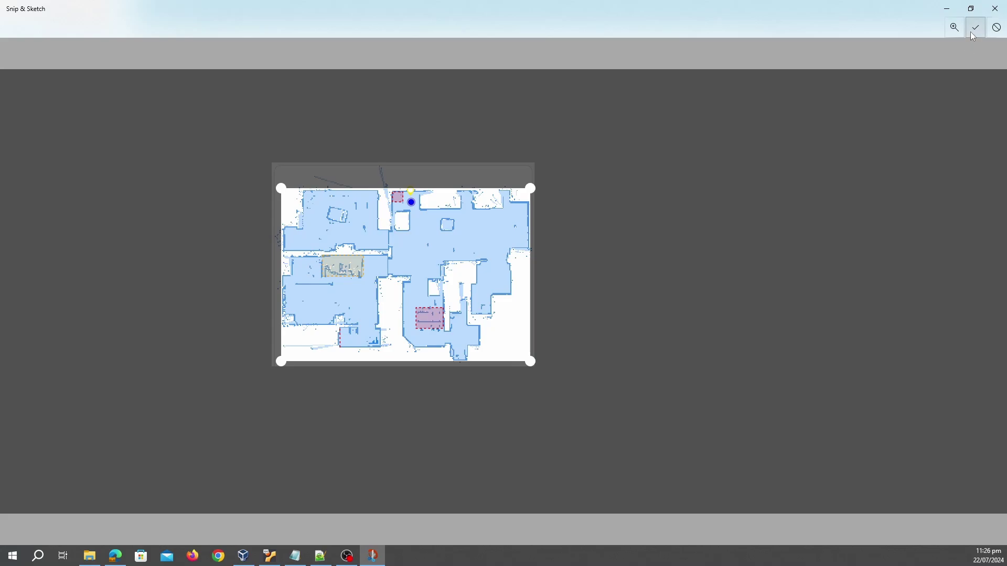
# - Apply the crop to the vacuum map screenshot in Snip & Sketch and save it in Downloads as a PNG named map
pyautogui.click(975, 28)
pyautogui.hotkey('ctrl', 's')
pyautogui.write('map')
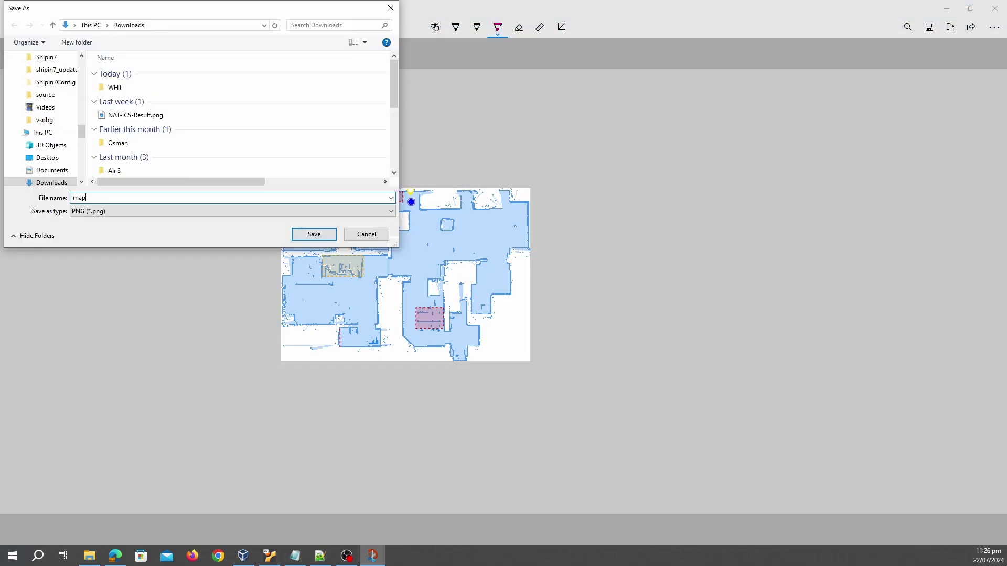
pyautogui.press('Return')
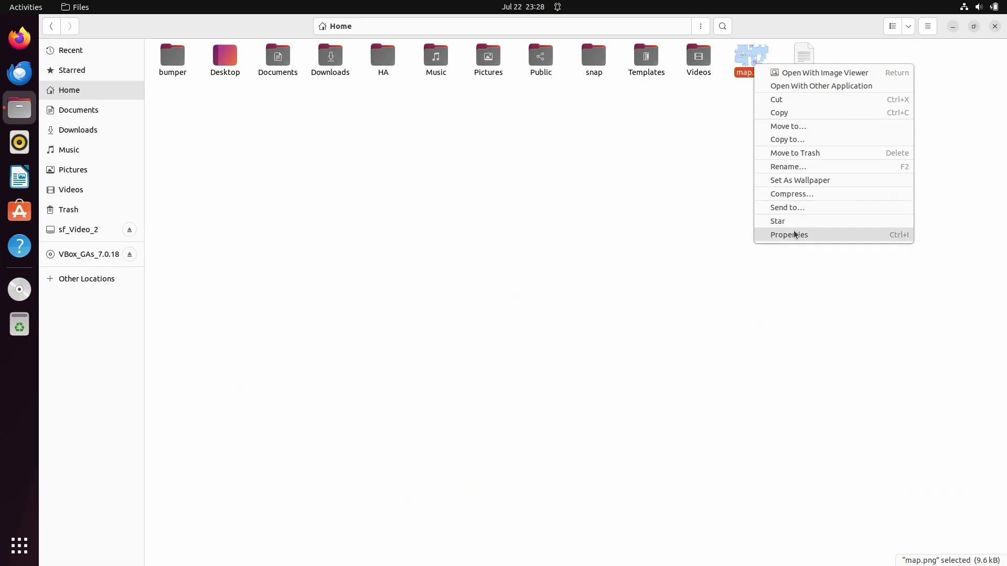
# - On the Ubuntu machine, give others read and write access to map.png and copy it to homeassistant:/config/www/map.png with docker cp
pyautogui.click(794, 234)
pyautogui.click(502, 197)
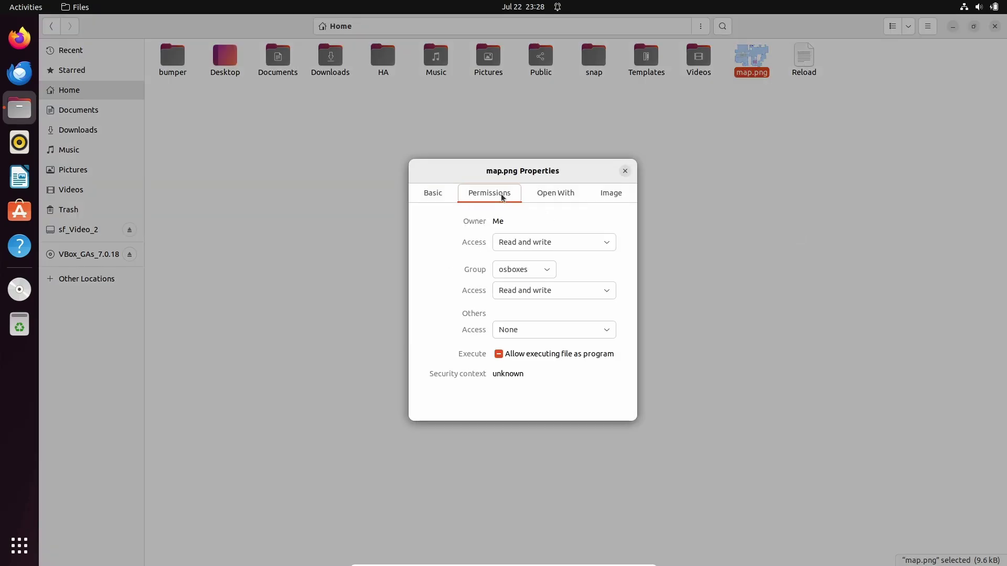
pyautogui.click(592, 332)
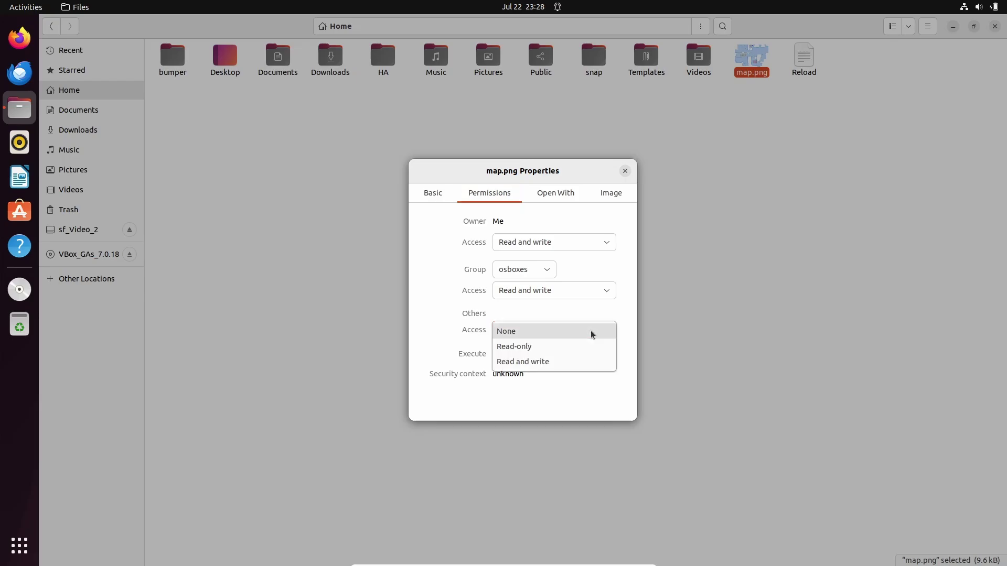
pyautogui.click(532, 363)
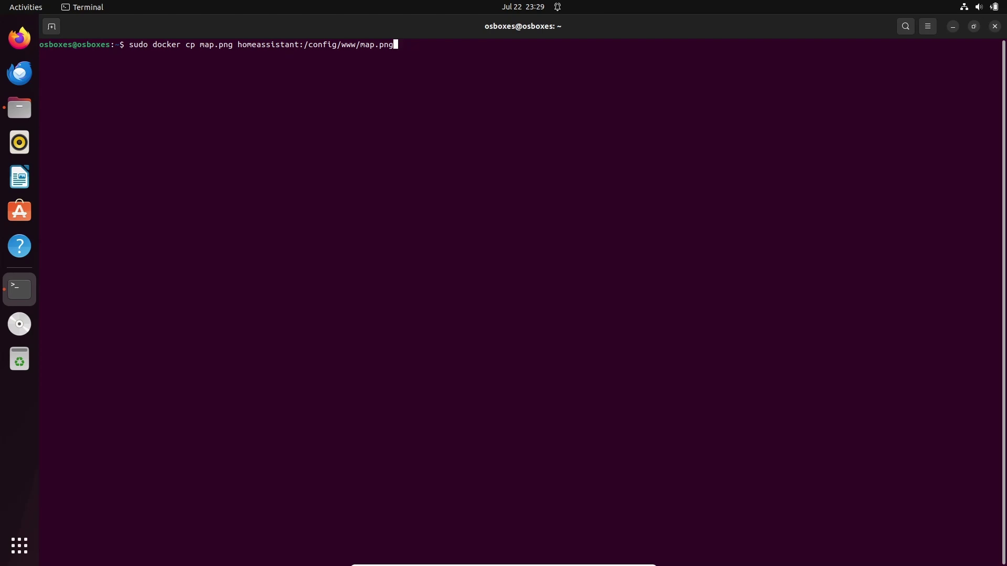
pyautogui.press('Return')
pyautogui.press('Return')
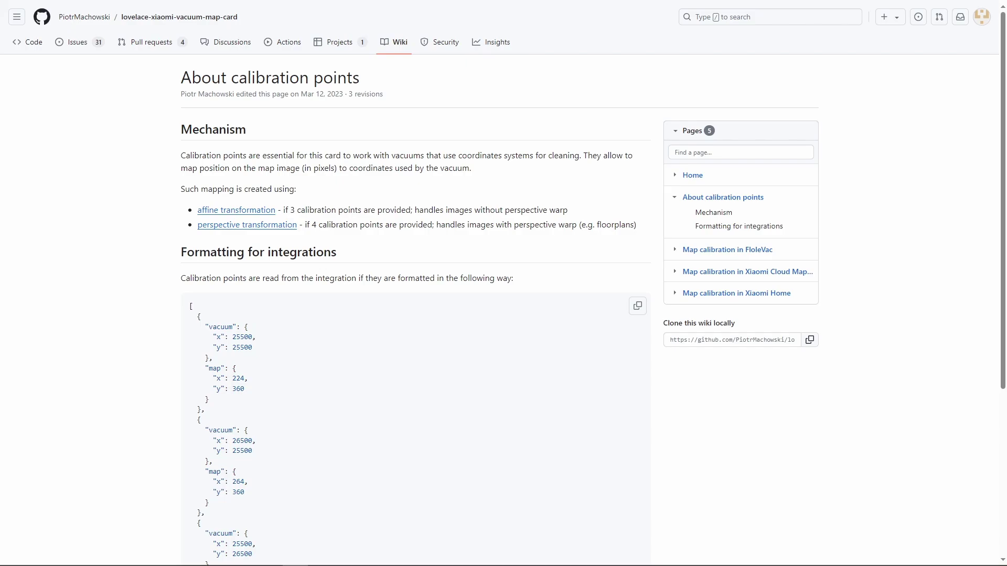
# - Open Data.xlsx from the desktop in Excel and format cell A1 as Text
pyautogui.click(239, 438)
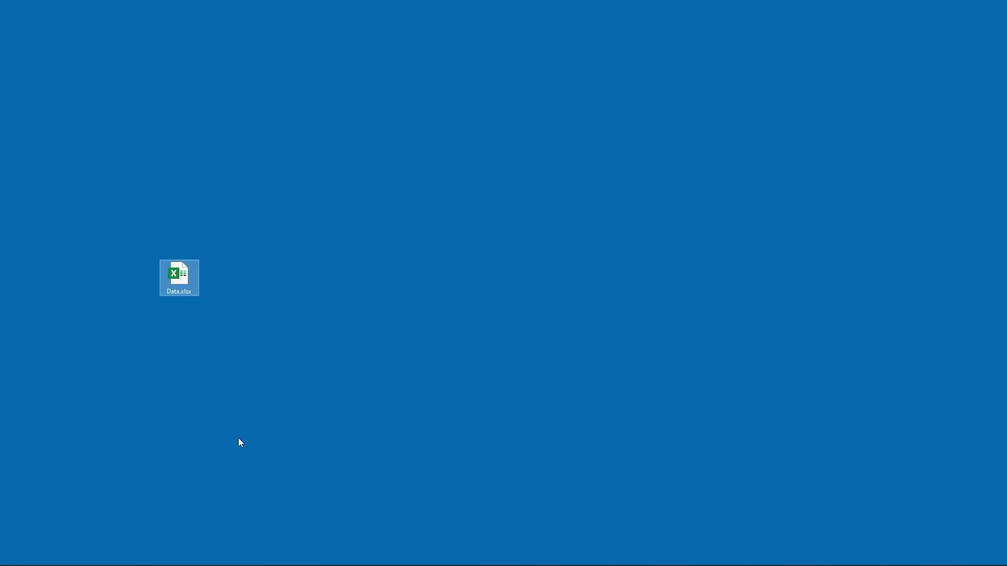
pyautogui.press('Return')
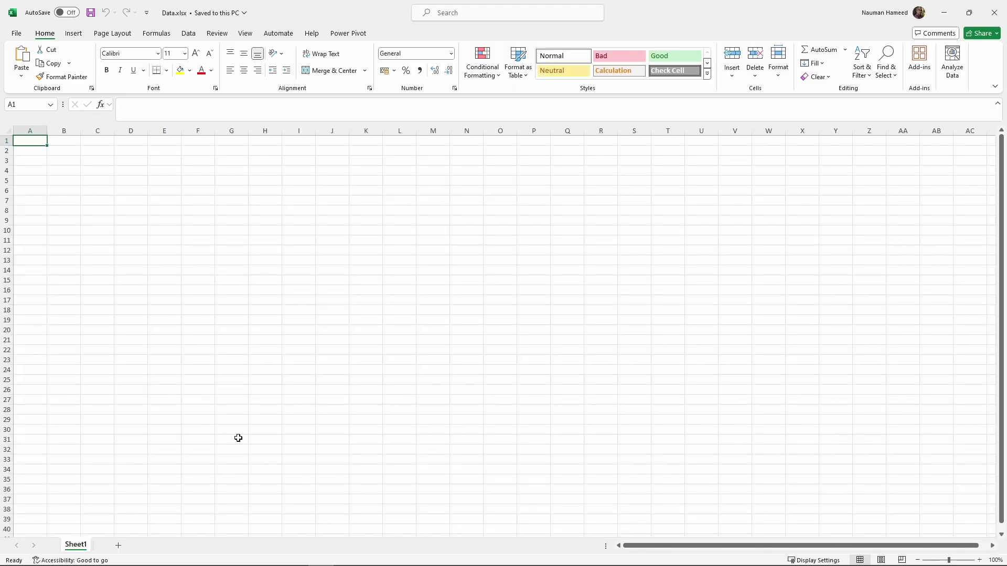
pyautogui.hotkey('shift', 'F10')
pyautogui.click(96, 399)
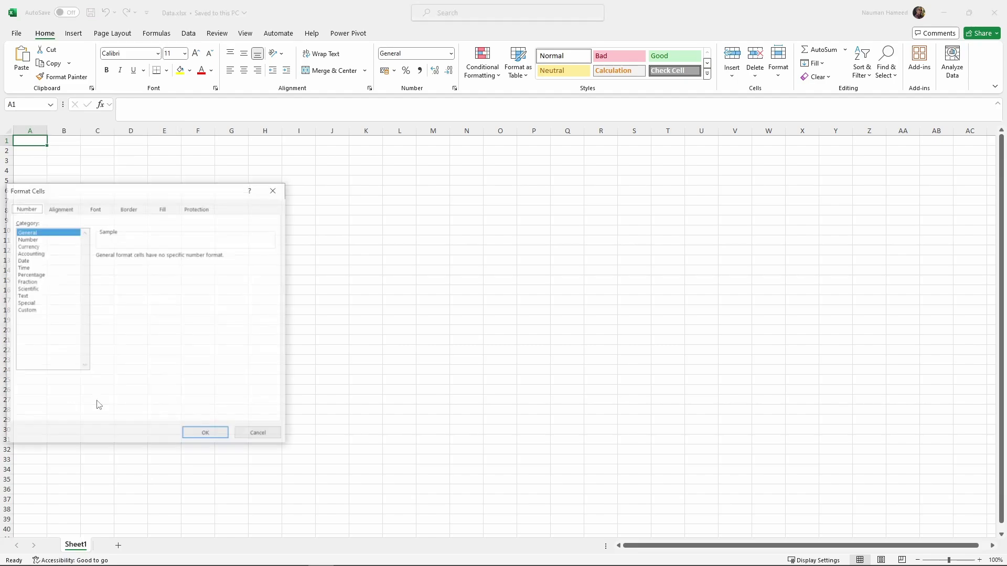
pyautogui.click(22, 296)
pyautogui.click(205, 433)
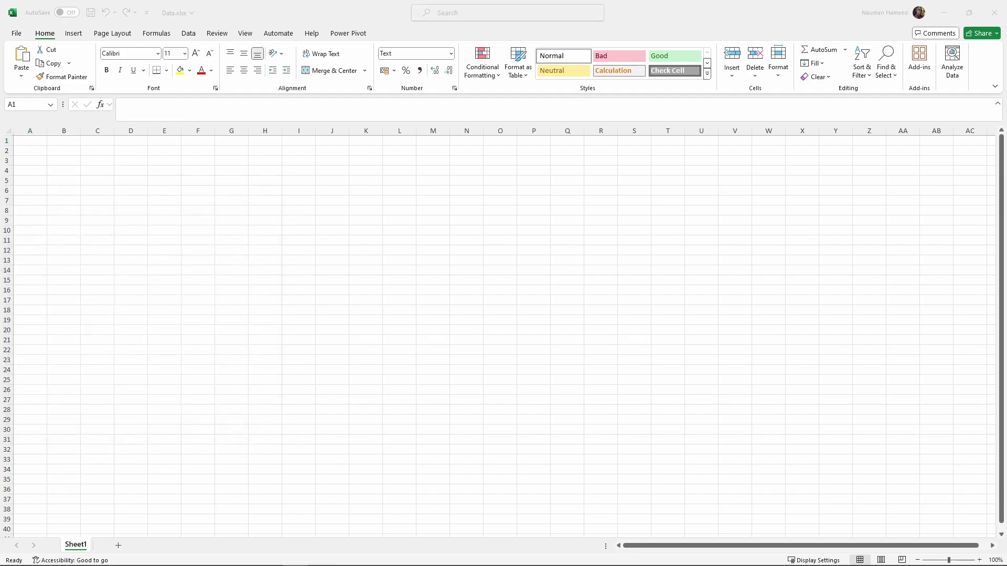
# - Switch to Notepad++, find all occurrences of MapSetType.ROOMS in the Ecovacs debug log and go to the first hit
pyautogui.hotkey('alt', 'Tab')
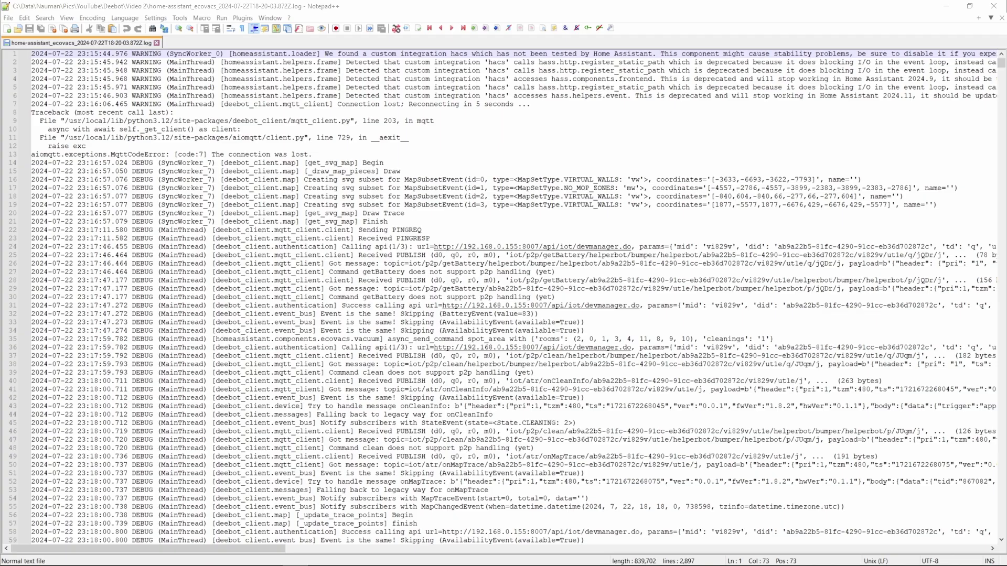
pyautogui.click(411, 78)
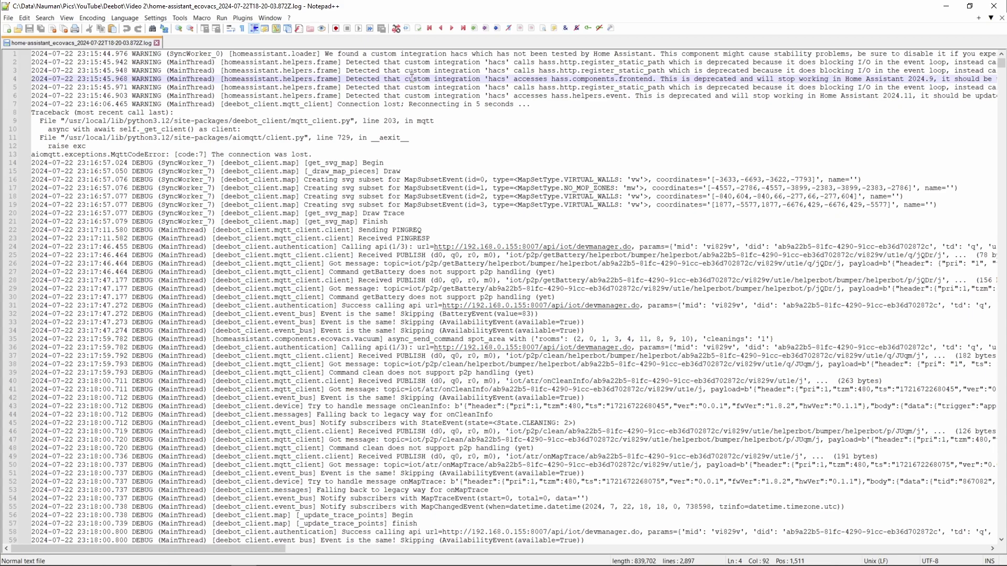
pyautogui.hotkey('ctrl', 'f')
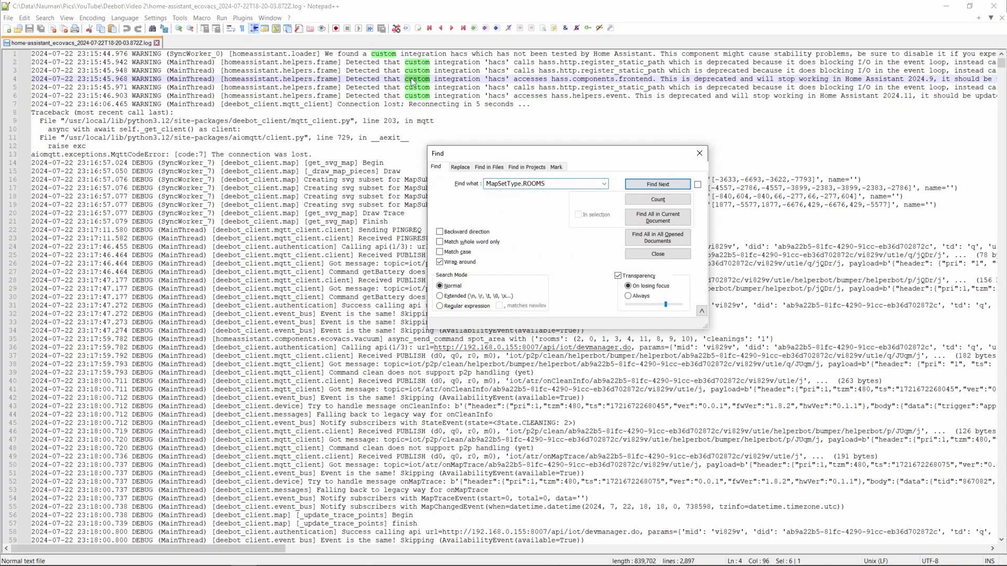
pyautogui.click(666, 221)
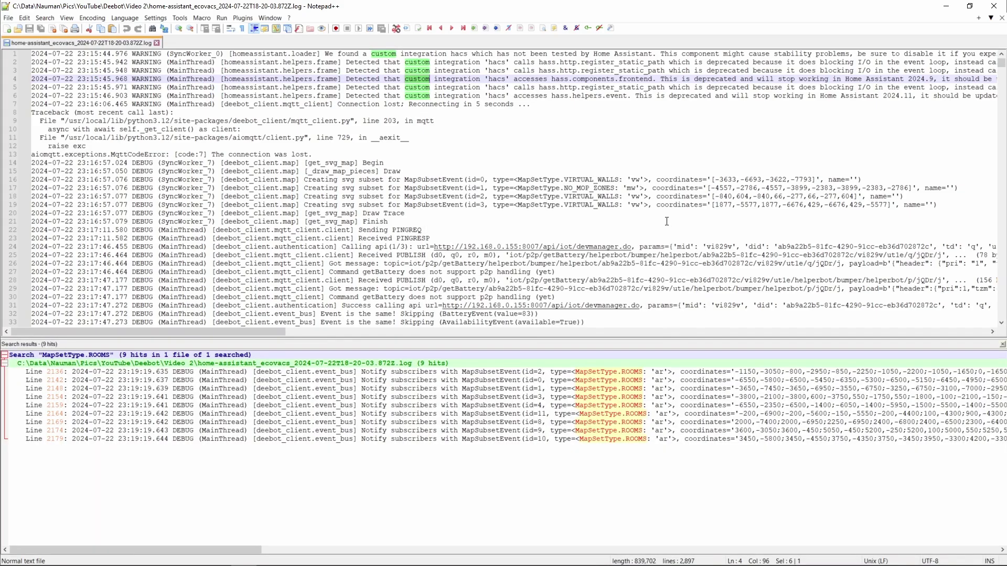
pyautogui.press('F4')
# - Copy the Lounge room's coordinates string from the log and paste it into cell A1 of Data.xlsx in Excel
pyautogui.moveTo(91, 280); pyautogui.dragTo(339, 297)
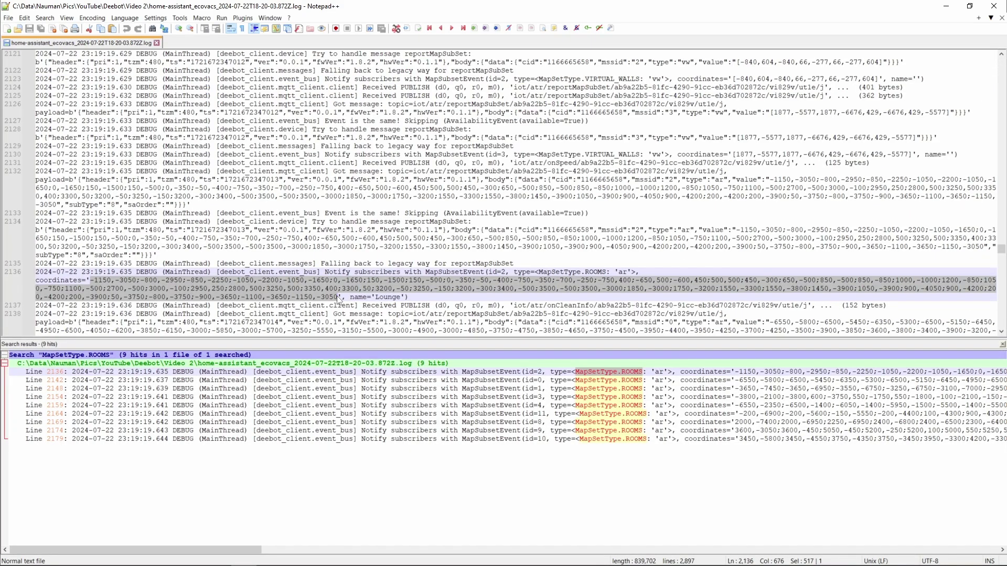
pyautogui.rightClick(328, 298)
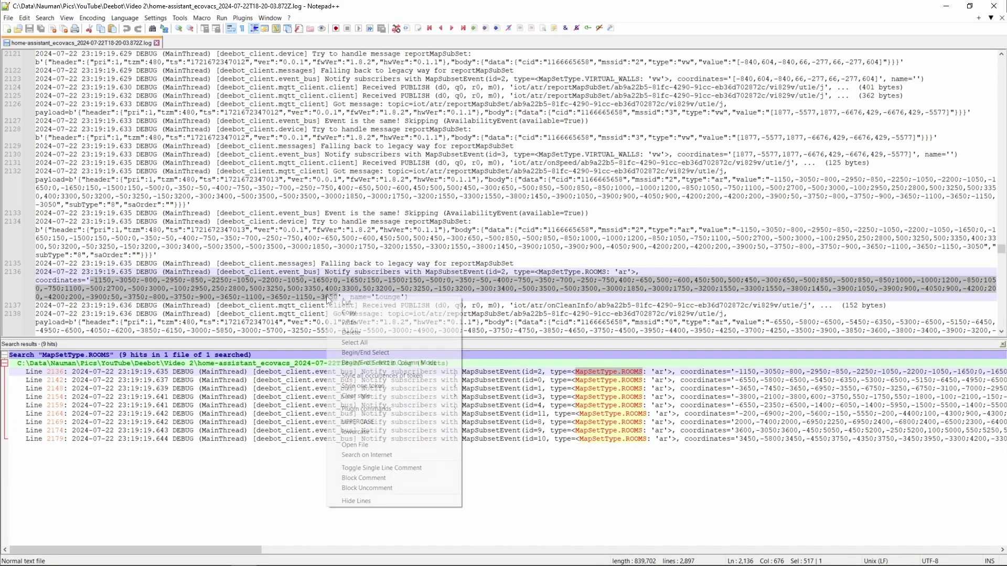
pyautogui.click(348, 313)
pyautogui.hotkey('alt', 'Tab')
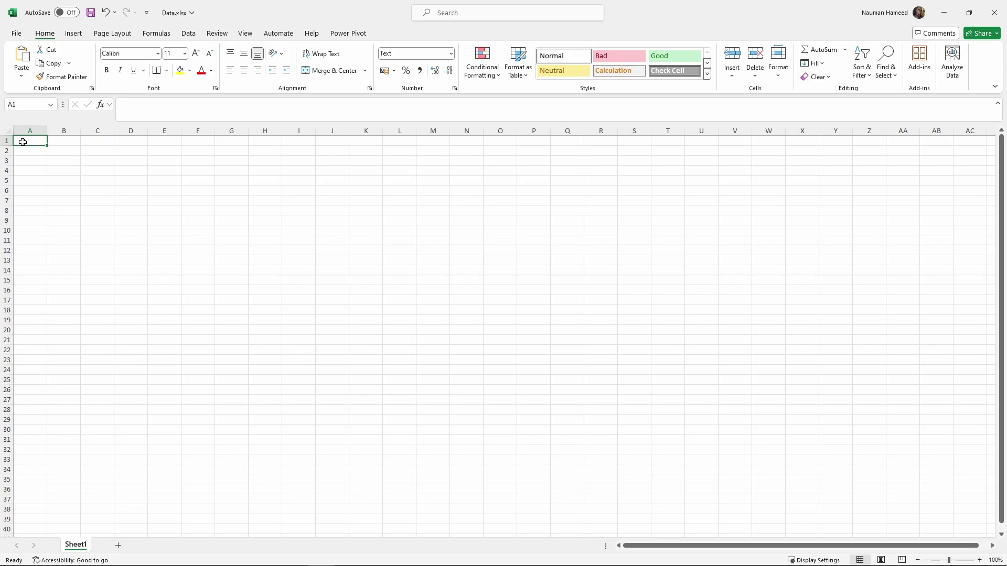
pyautogui.rightClick(23, 142)
pyautogui.click(51, 210)
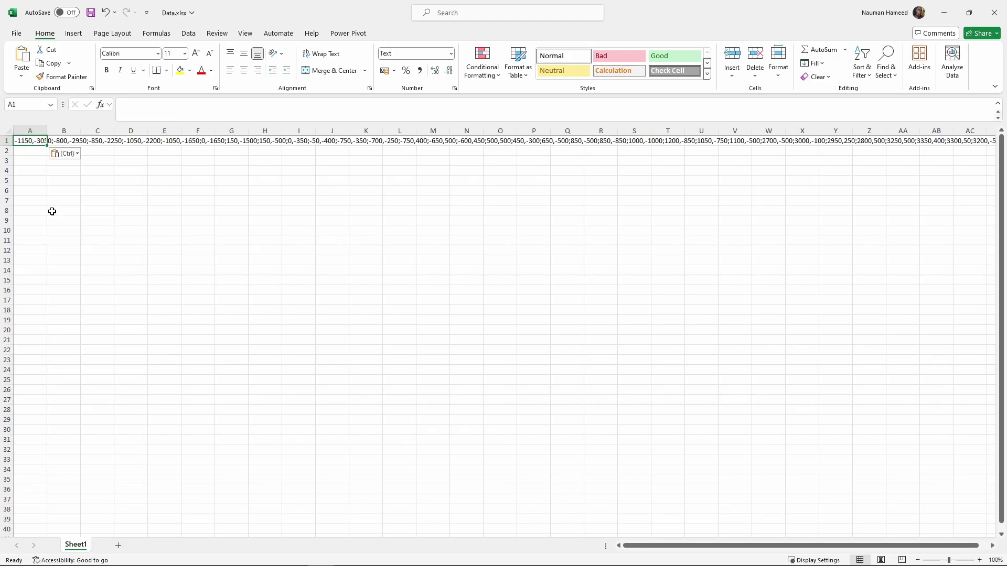
# - Split cell A1 with Text to Columns using only the semicolon delimiter and Text format for all columns, and save the workbook
pyautogui.click(189, 33)
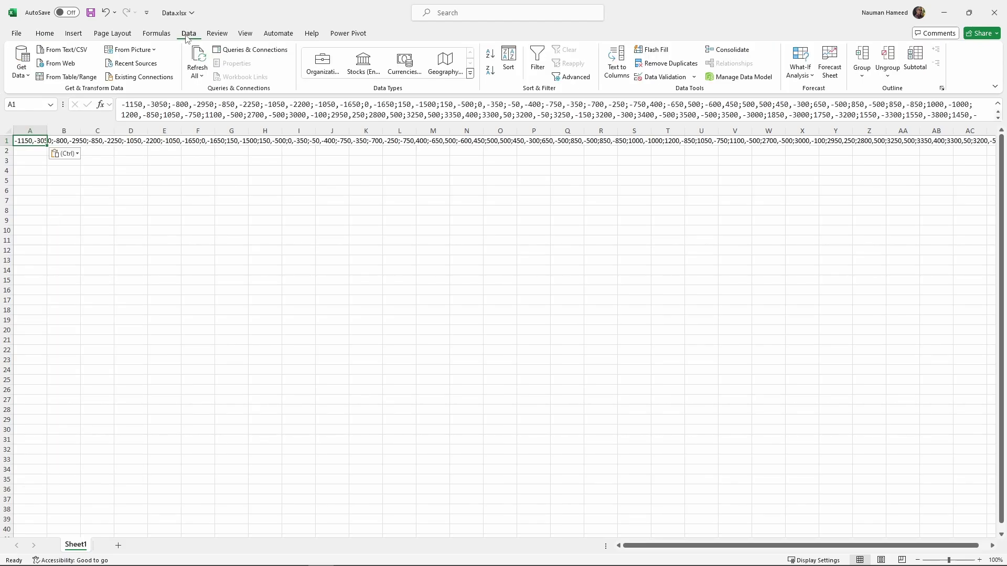
pyautogui.click(617, 70)
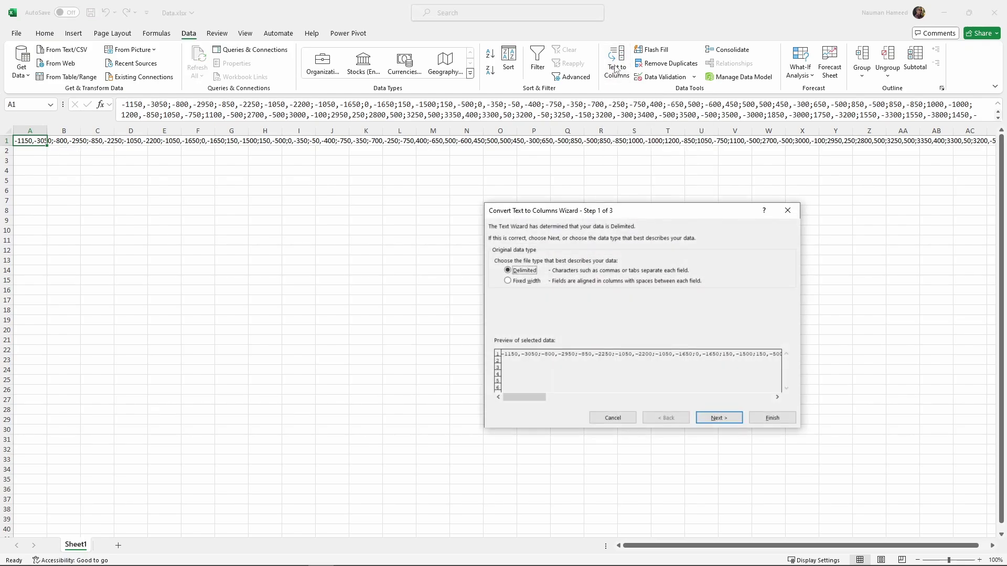
pyautogui.click(733, 419)
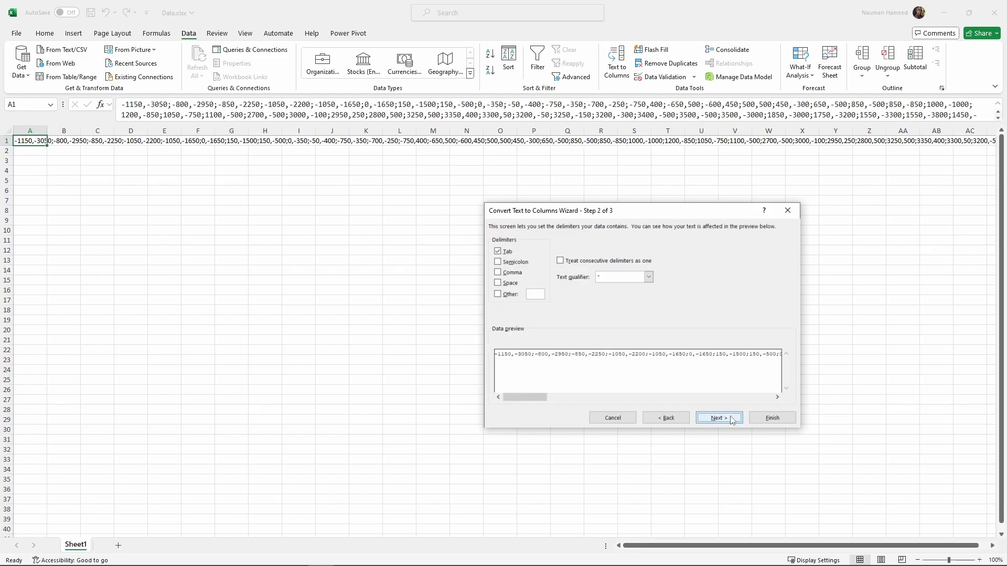
pyautogui.click(497, 262)
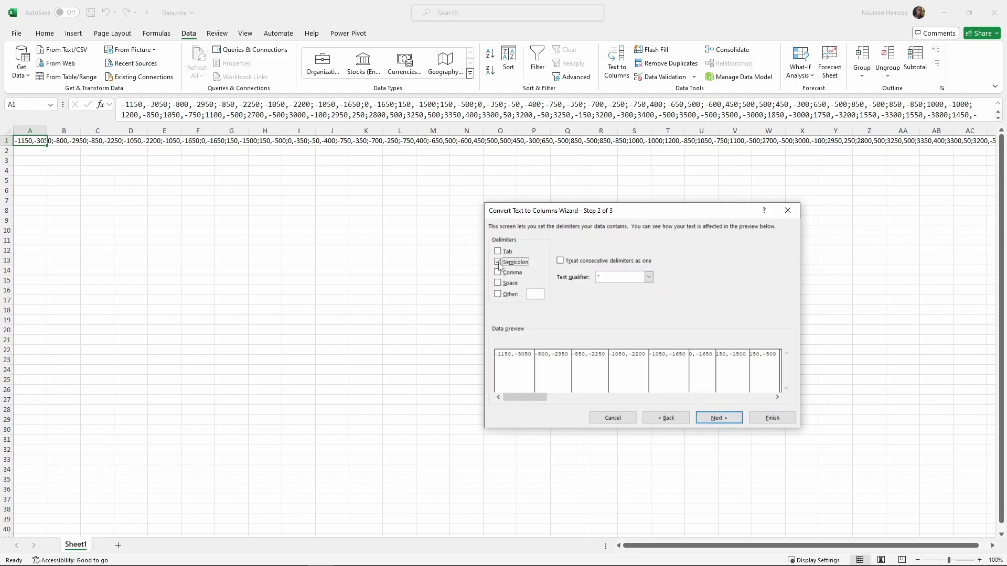
pyautogui.click(740, 419)
pyautogui.click(768, 397)
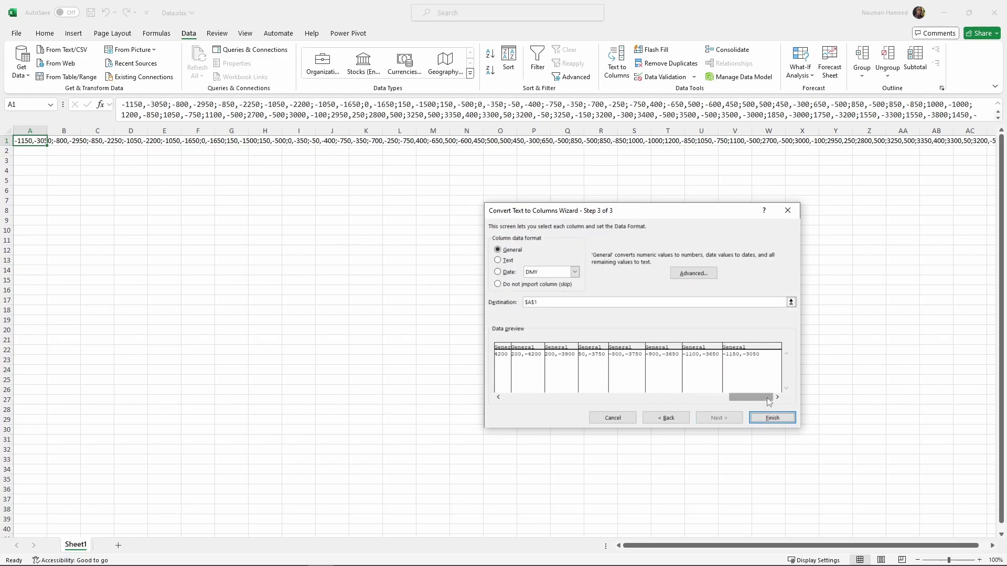
pyautogui.keyDown('shift'); pyautogui.click(755, 372); pyautogui.keyUp('shift')
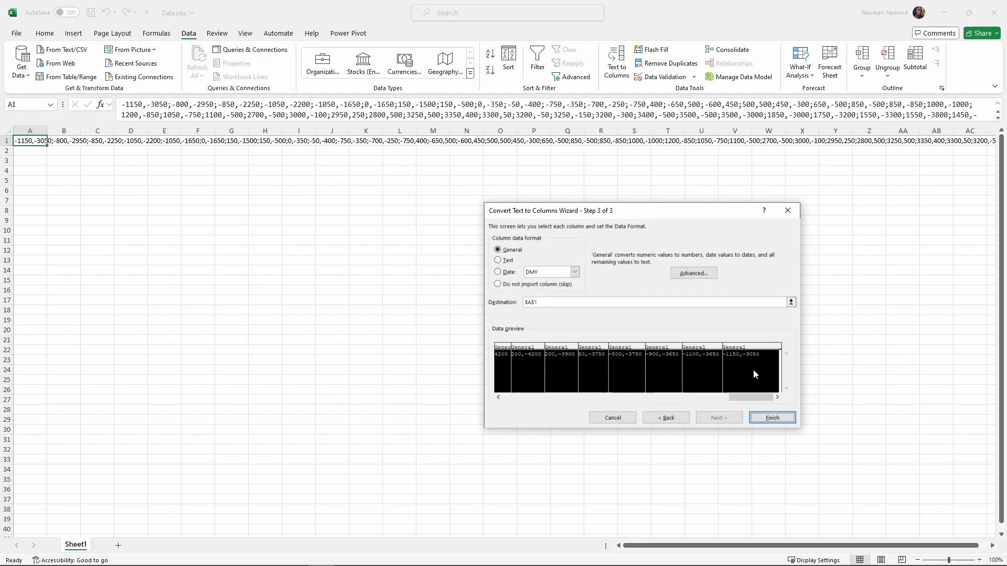
pyautogui.click(500, 264)
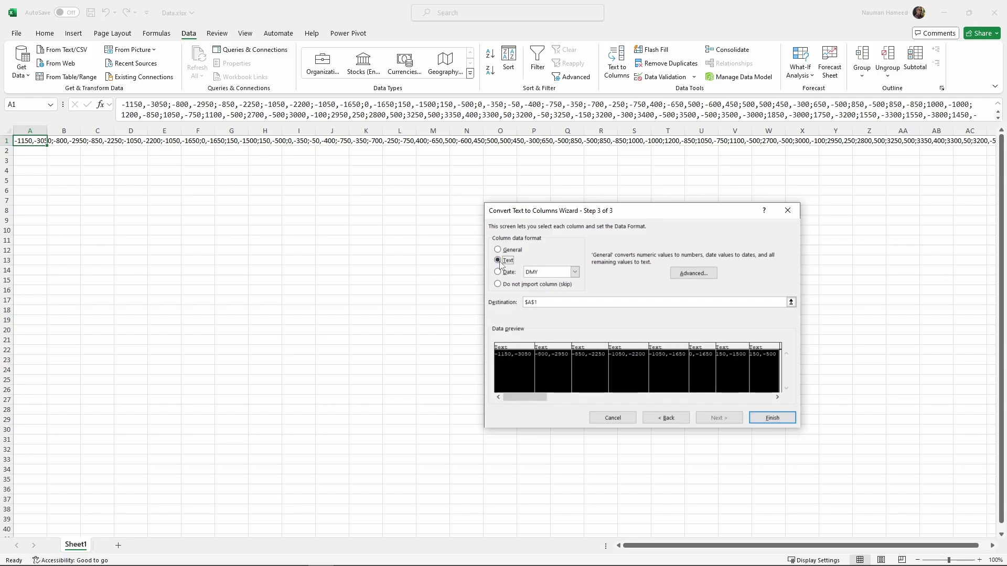
pyautogui.click(782, 418)
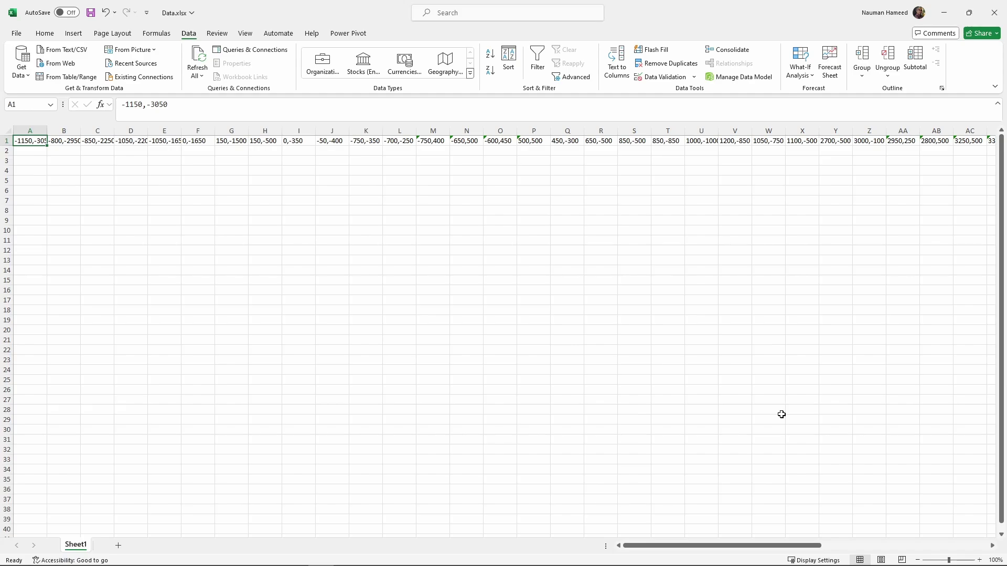
pyautogui.click(91, 13)
# - Create a new text document on the desktop named Lounge.csv and open it in Excel
pyautogui.click(946, 11)
pyautogui.rightClick(234, 162)
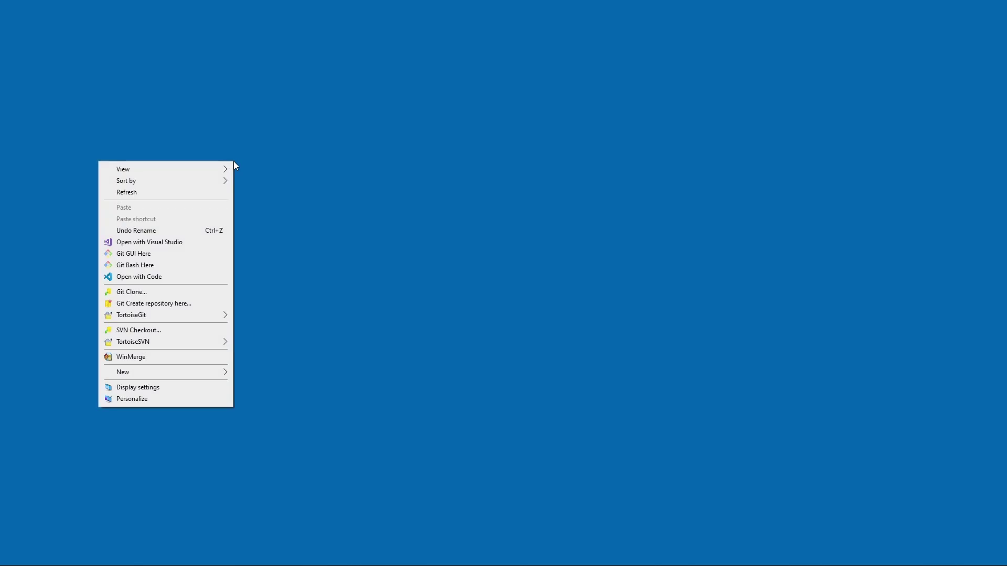
pyautogui.moveTo(173, 377)
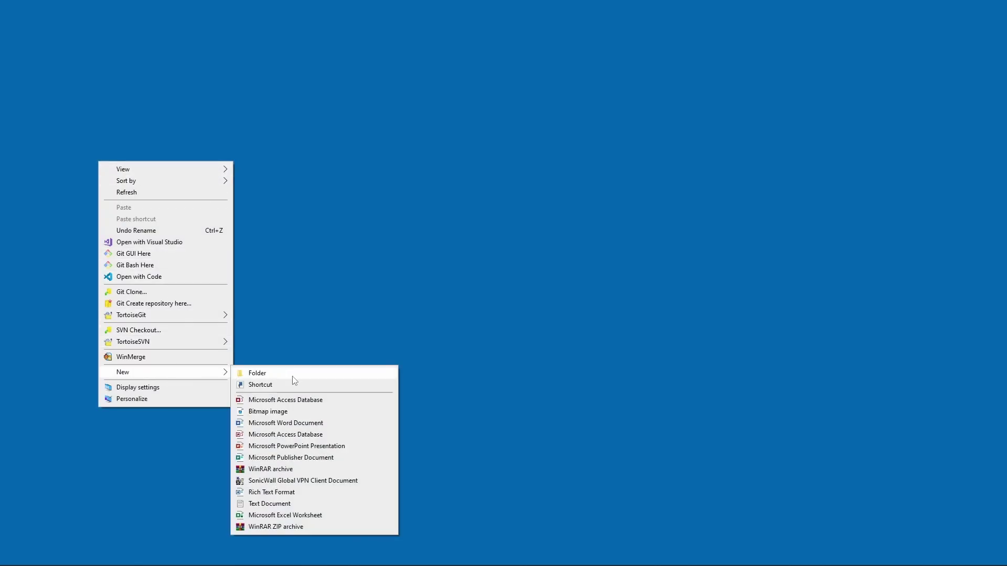
pyautogui.click(319, 504)
pyautogui.write('Lounge.')
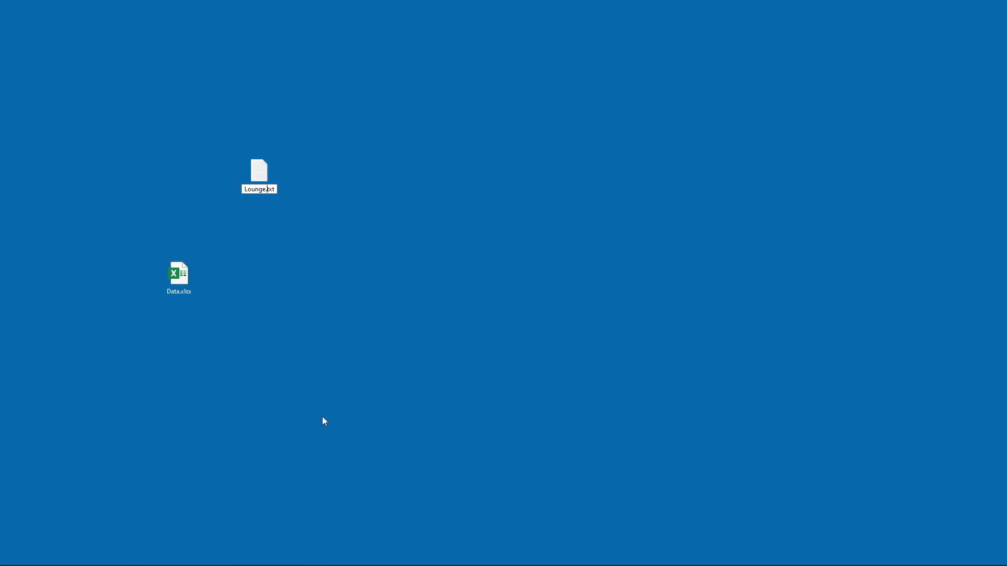
pyautogui.write('csv')
pyautogui.press('Return')
pyautogui.click(565, 318)
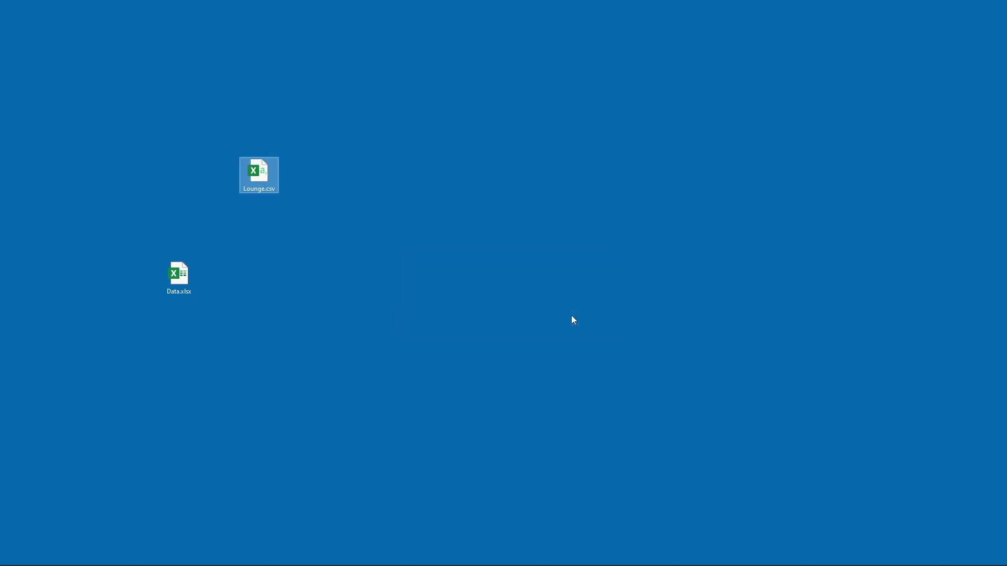
pyautogui.doubleClick(258, 176)
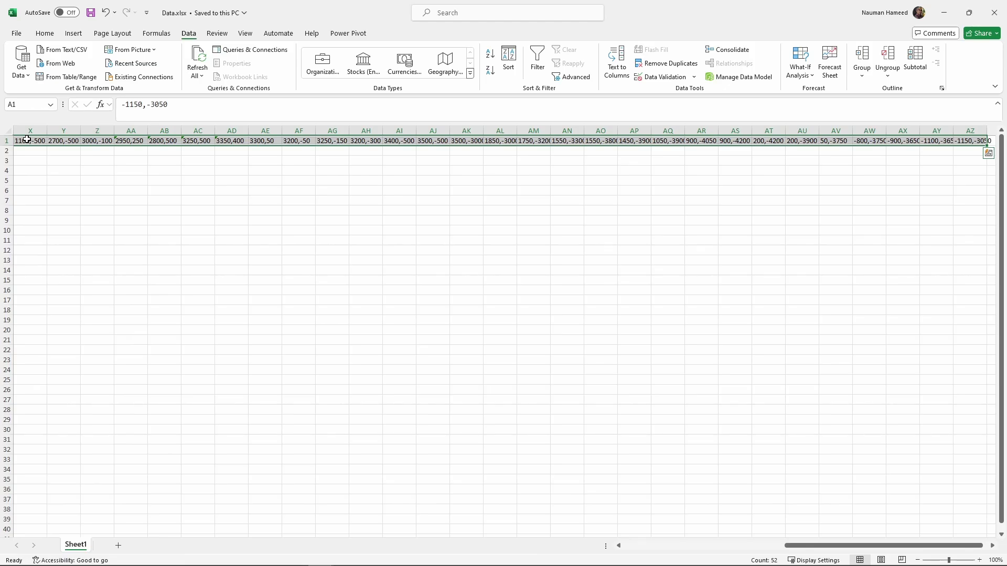
# - Copy the Lounge coordinates in row 1 of Data.xlsx and paste them transposed into Lounge.csv starting at cell A2
pyautogui.rightClick(26, 139)
pyautogui.click(66, 178)
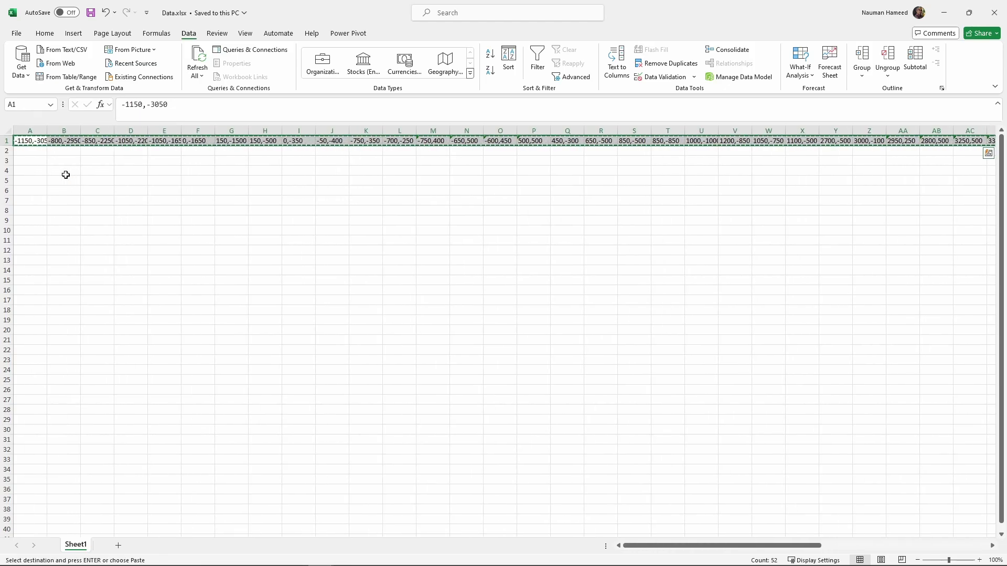
pyautogui.hotkey('alt', 'Tab')
pyautogui.click(29, 151)
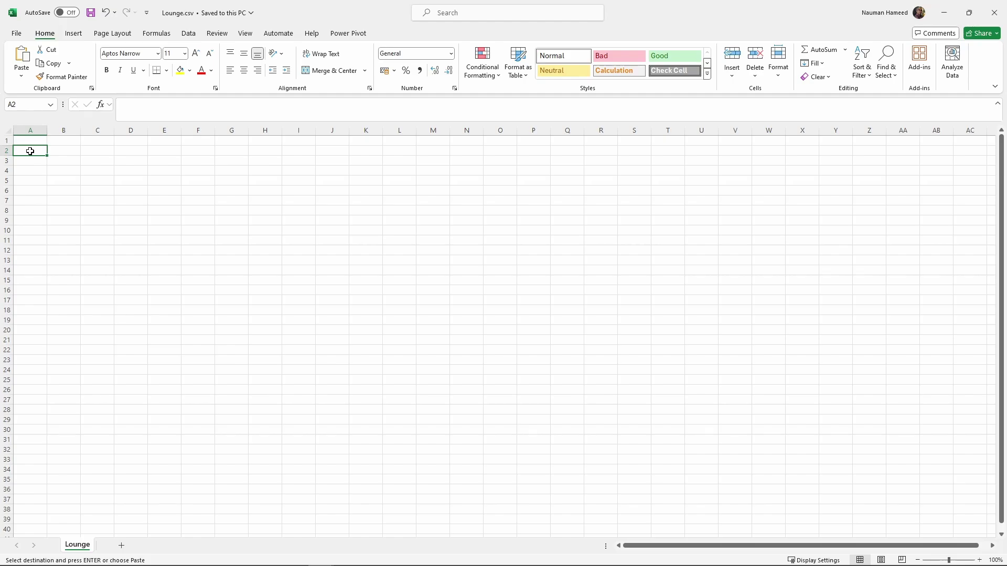
pyautogui.rightClick(30, 151)
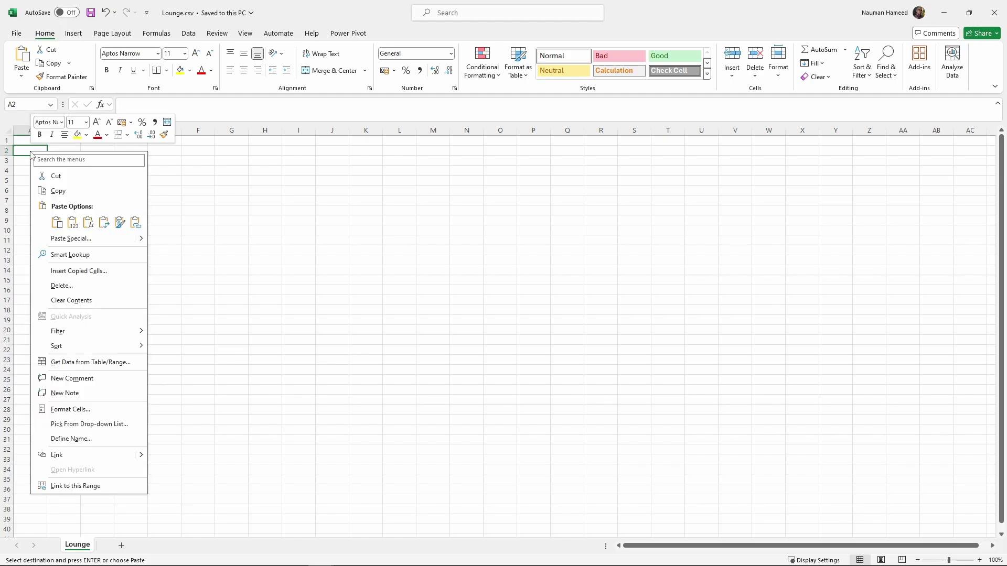
pyautogui.moveTo(141, 241)
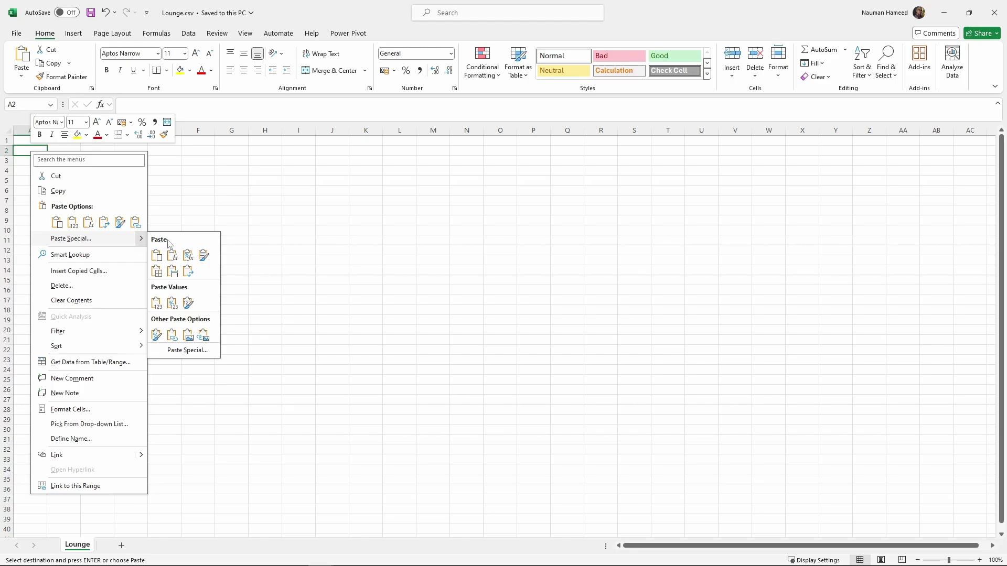
pyautogui.click(188, 271)
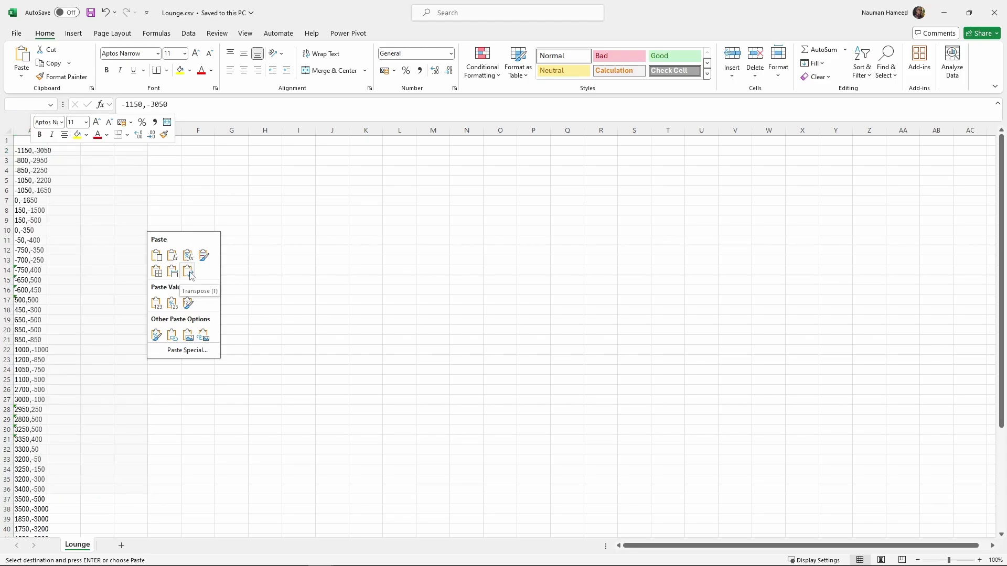
pyautogui.click(188, 271)
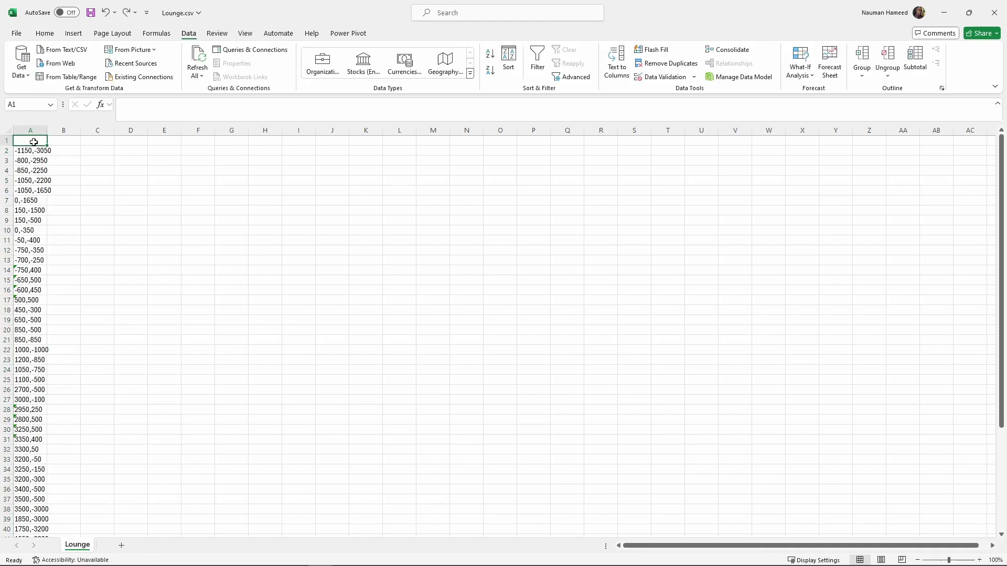
# - Enter the header X,Y in cell A1 and split column A with Text to Columns using the comma delimiter and Text format for both columns
pyautogui.write('X,')
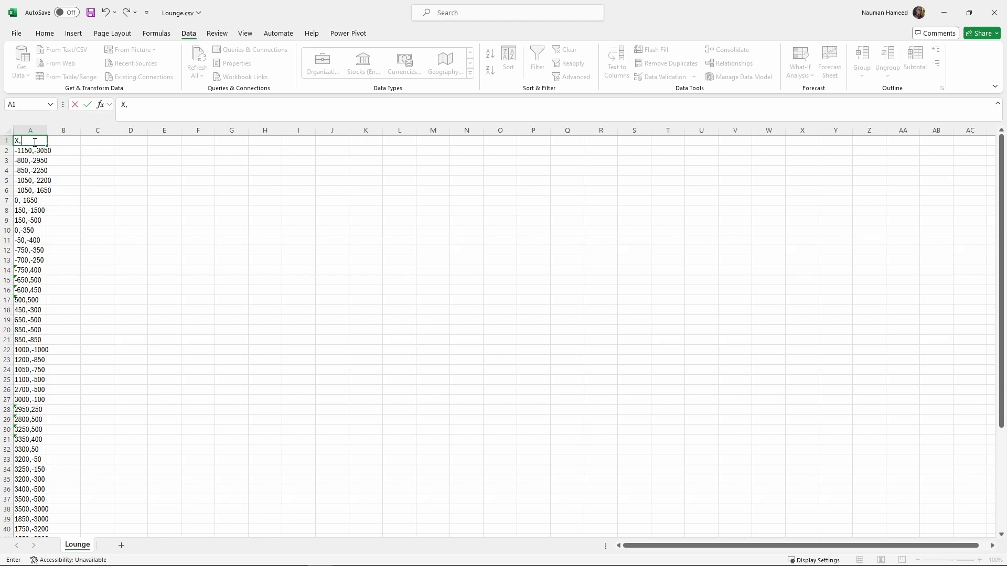
pyautogui.write('Y')
pyautogui.click(31, 130)
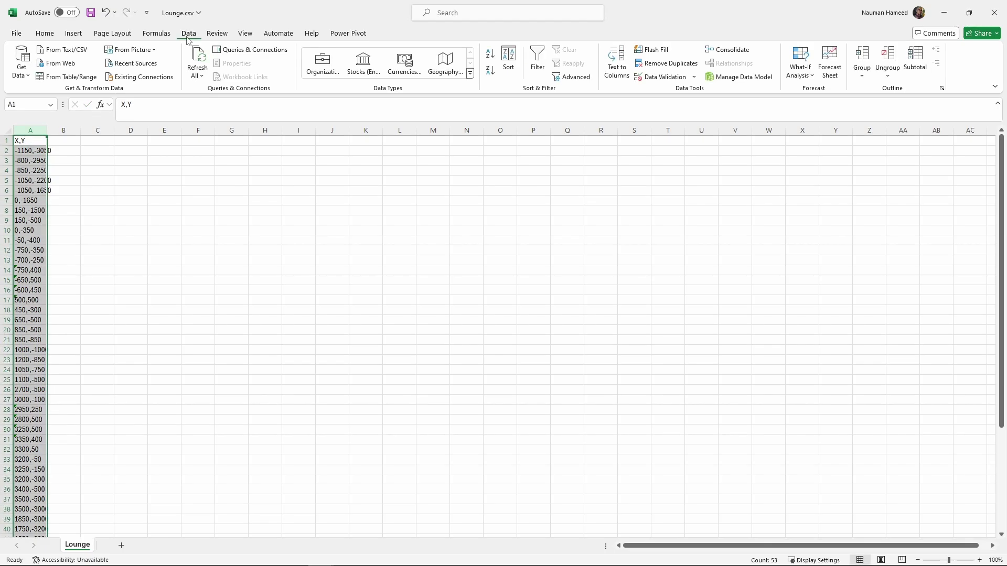
pyautogui.click(617, 67)
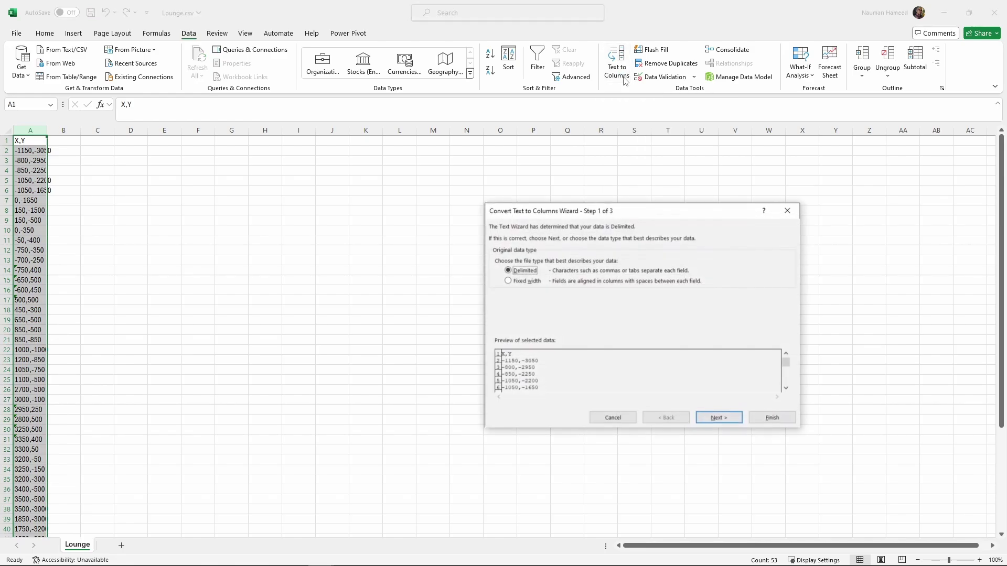
pyautogui.click(719, 418)
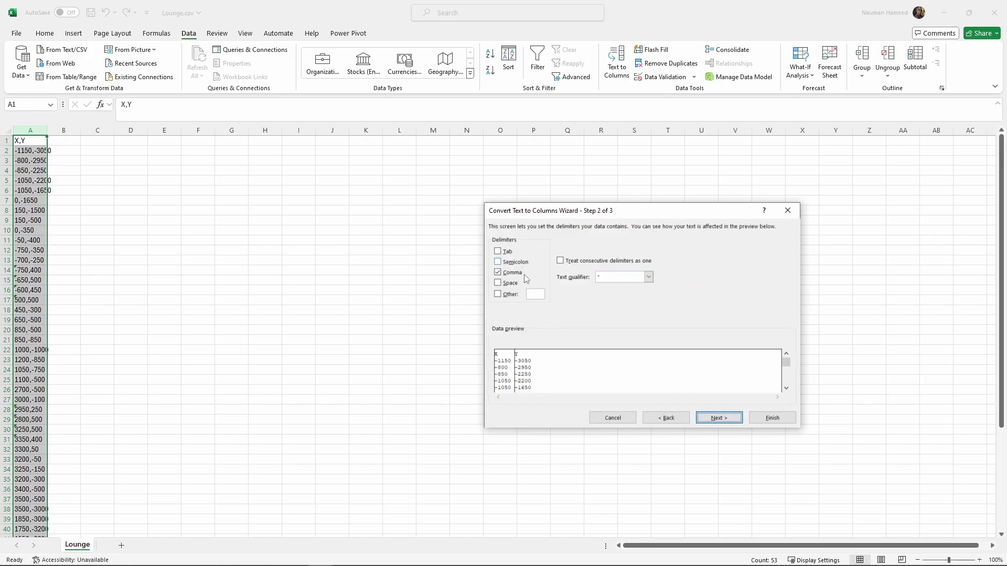
pyautogui.click(738, 420)
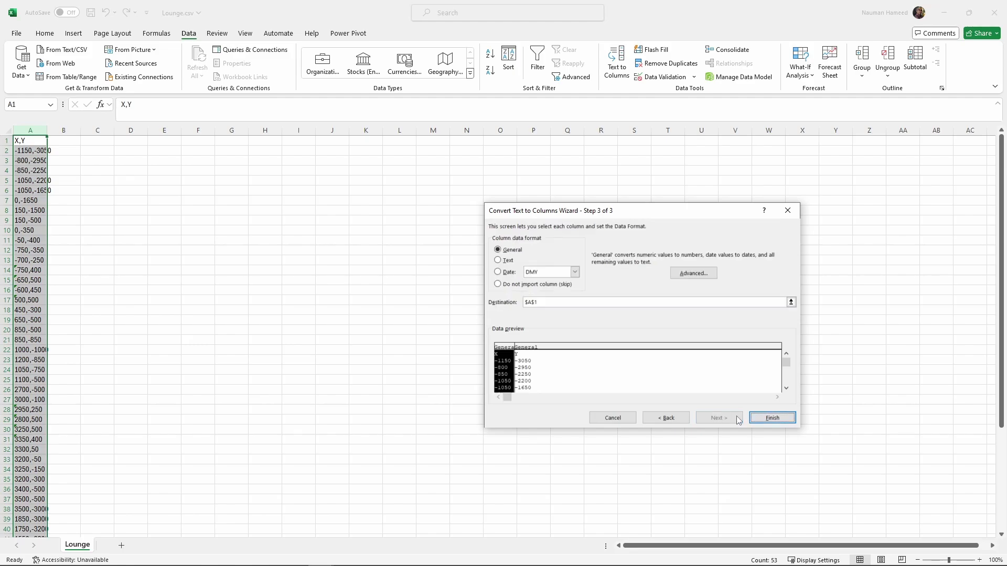
pyautogui.keyDown('shift'); pyautogui.click(650, 370); pyautogui.keyUp('shift')
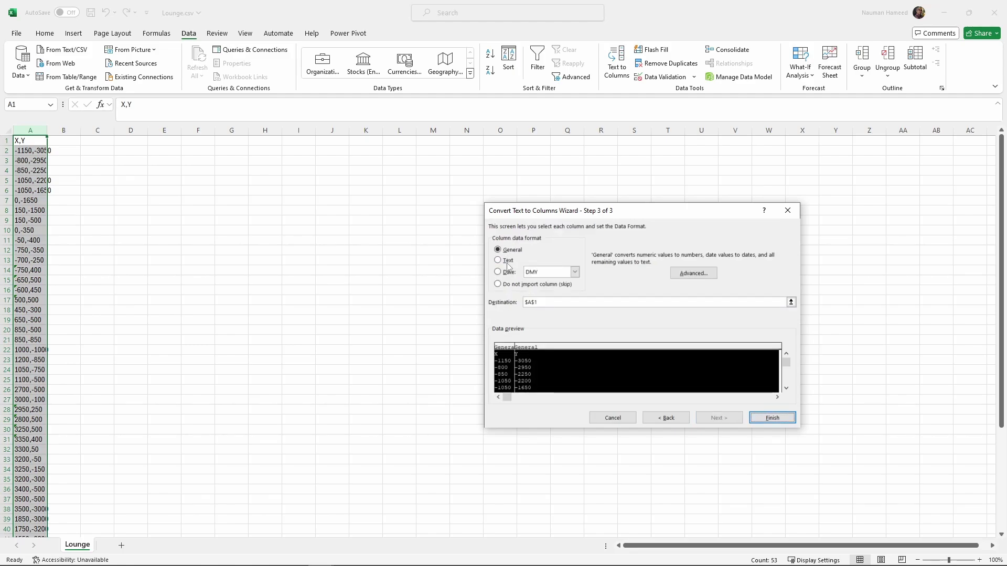
pyautogui.click(508, 265)
pyautogui.click(773, 417)
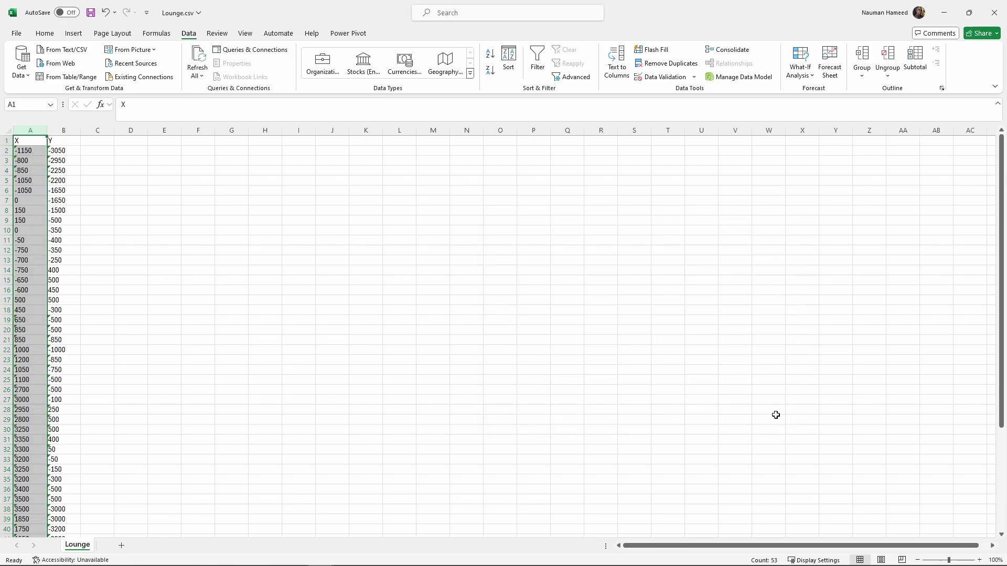
# - Save the file to the desktop as Lounge.csv in CSV (Comma delimited) format, replacing the existing file, and close it
pyautogui.click(16, 34)
pyautogui.click(33, 194)
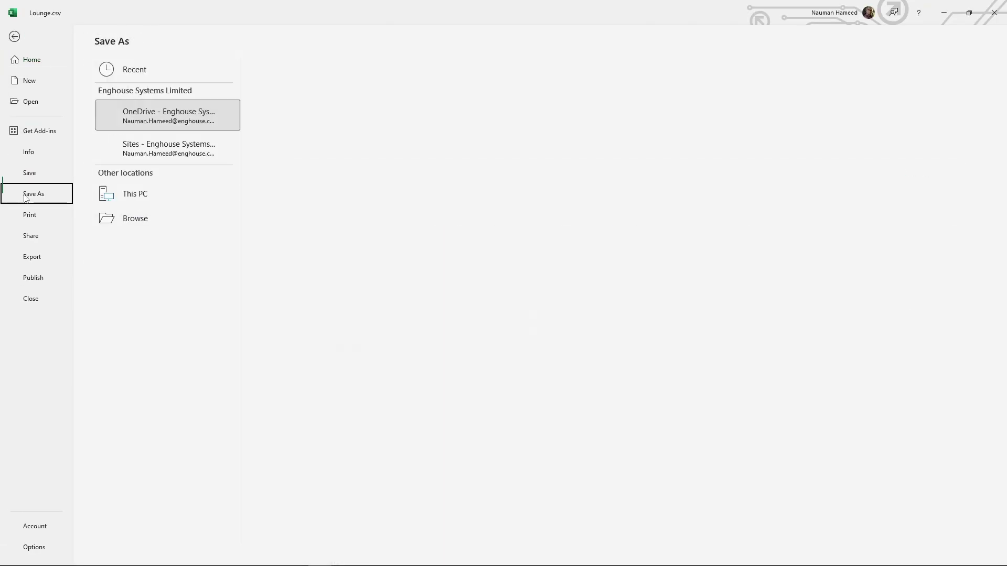
pyautogui.click(341, 93)
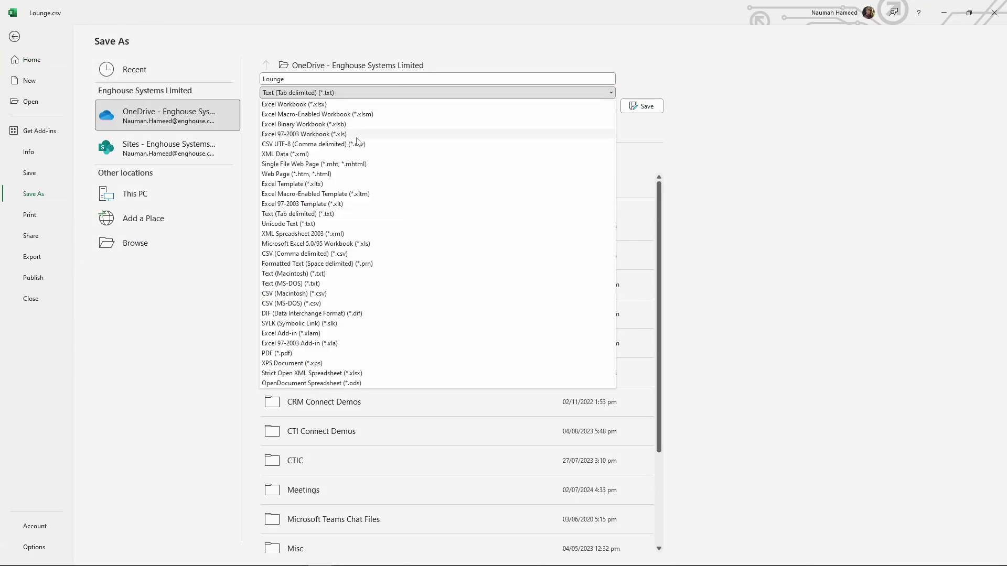
pyautogui.click(345, 254)
pyautogui.click(135, 243)
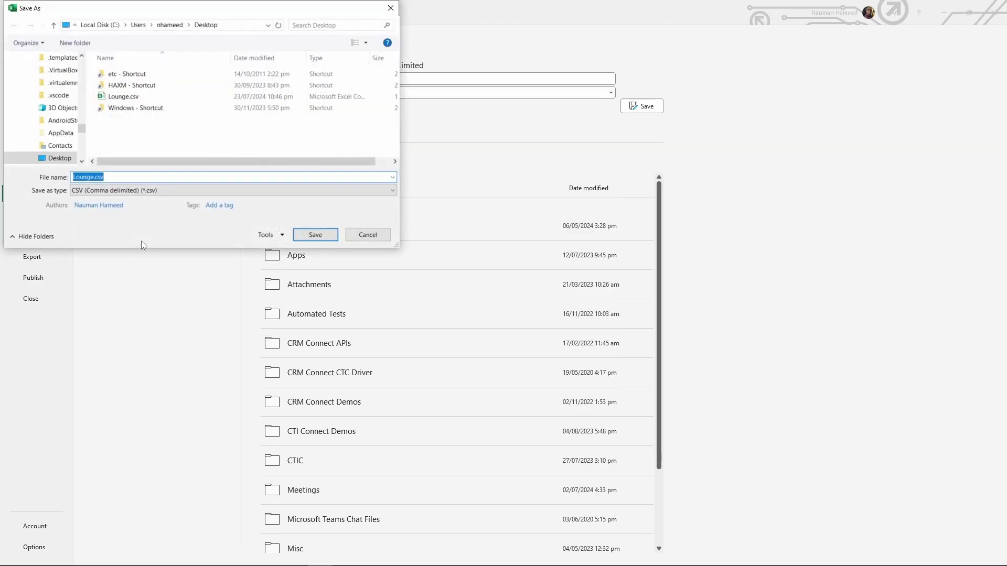
pyautogui.click(306, 237)
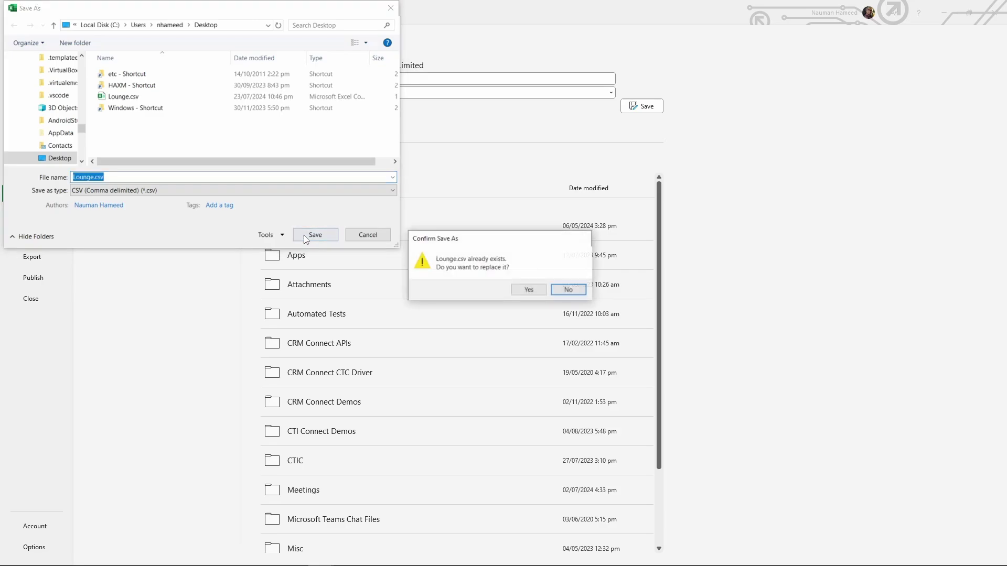
pyautogui.click(538, 291)
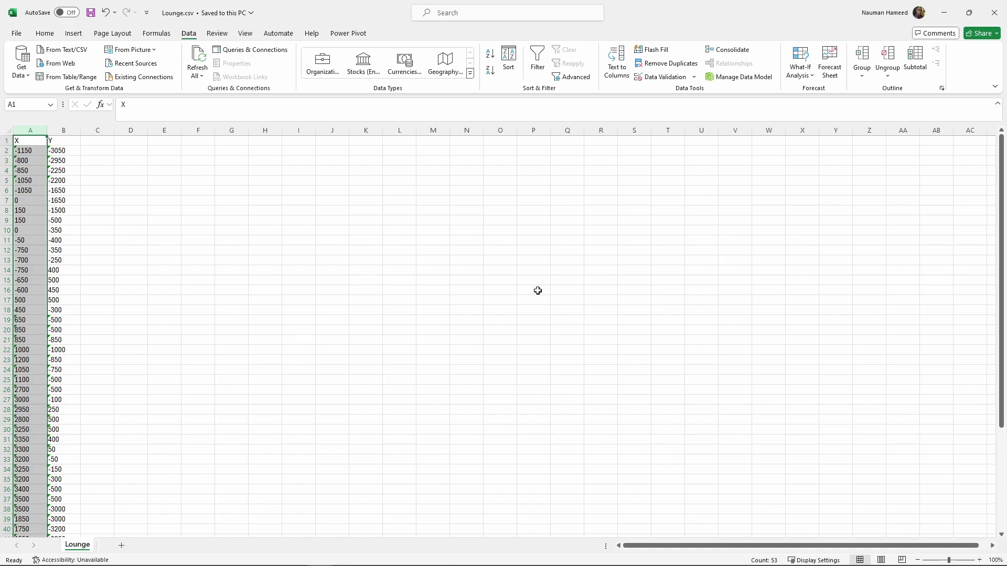
pyautogui.hotkey('ctrl', 'w')
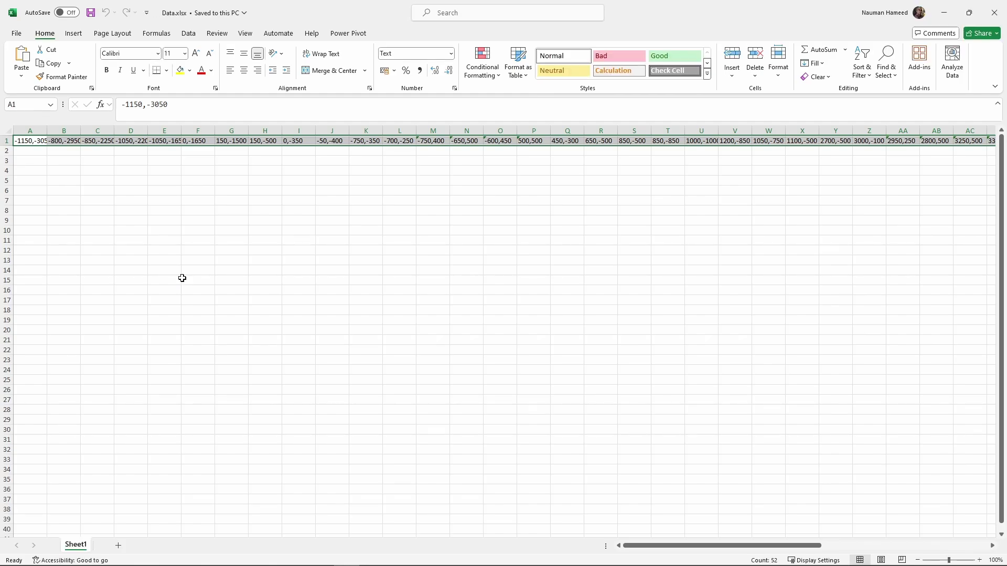
# - Clear all the Lounge coordinates from row 1 of Data.xlsx
pyautogui.click(32, 141)
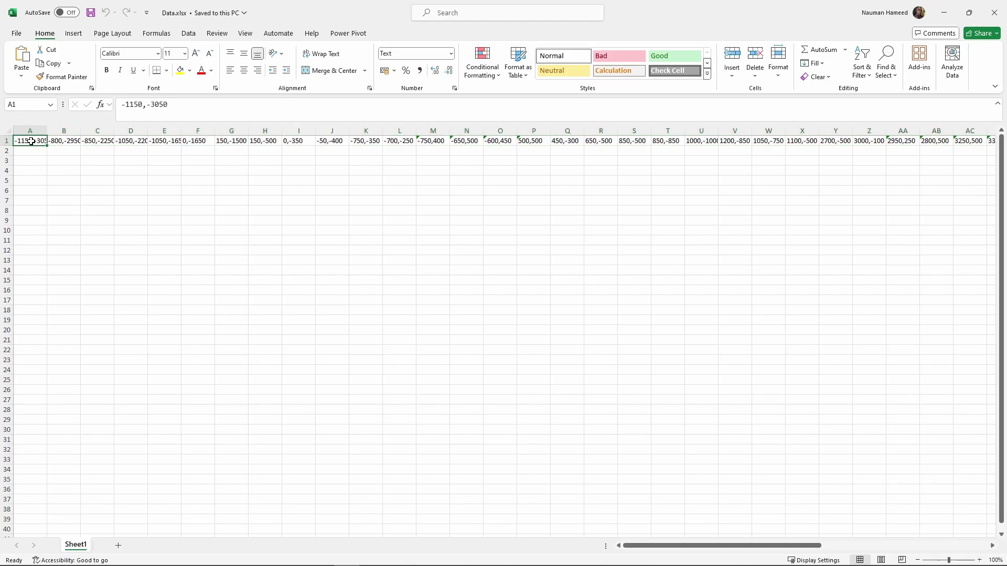
pyautogui.hotkey('ctrl', 'shift', 'Right')
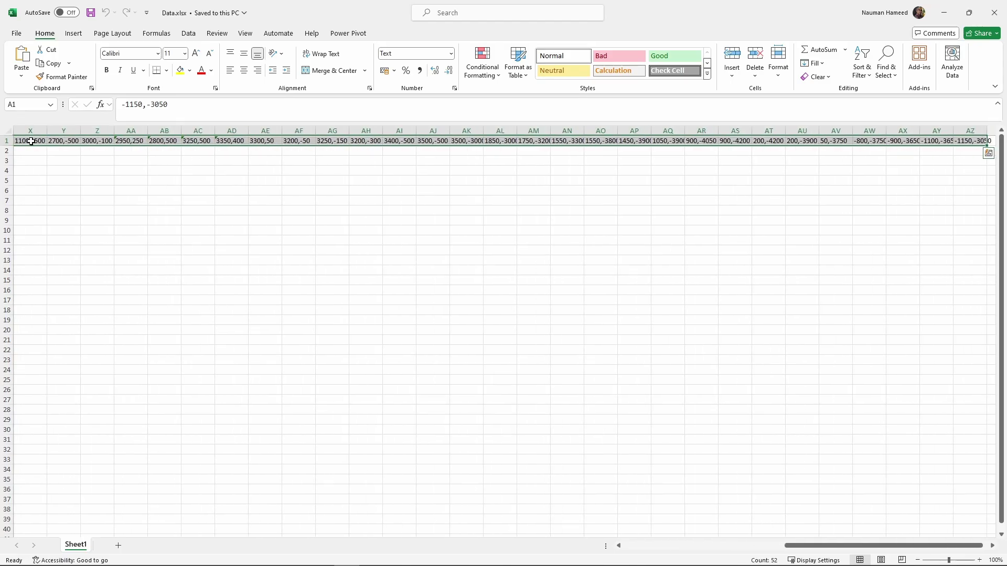
pyautogui.press('Delete')
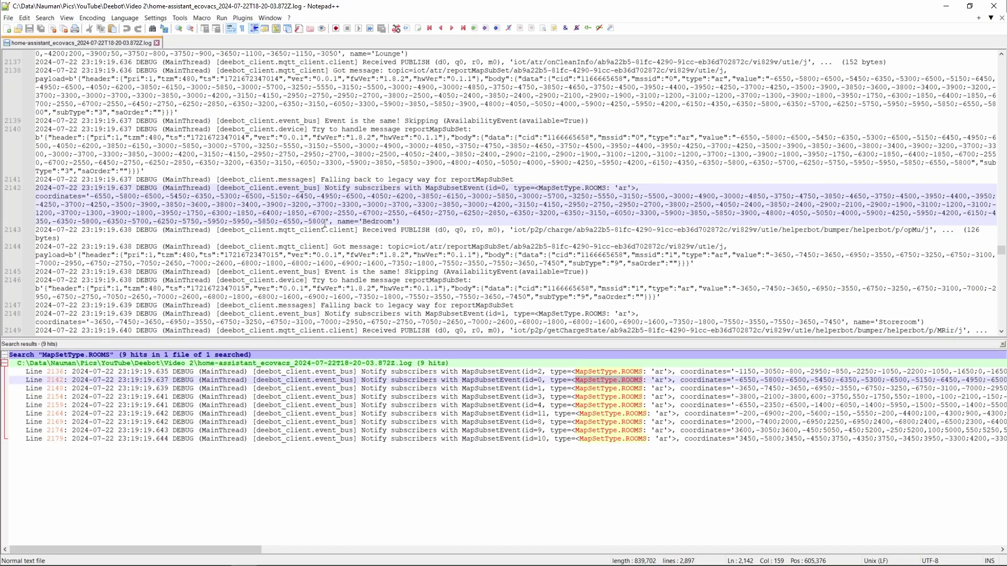
# - Copy the Bedroom's coordinates string from the log in Notepad++ and paste it into cell A1 of Data.xlsx in Excel
pyautogui.keyDown('shift'); pyautogui.click(325, 223); pyautogui.keyUp('shift')
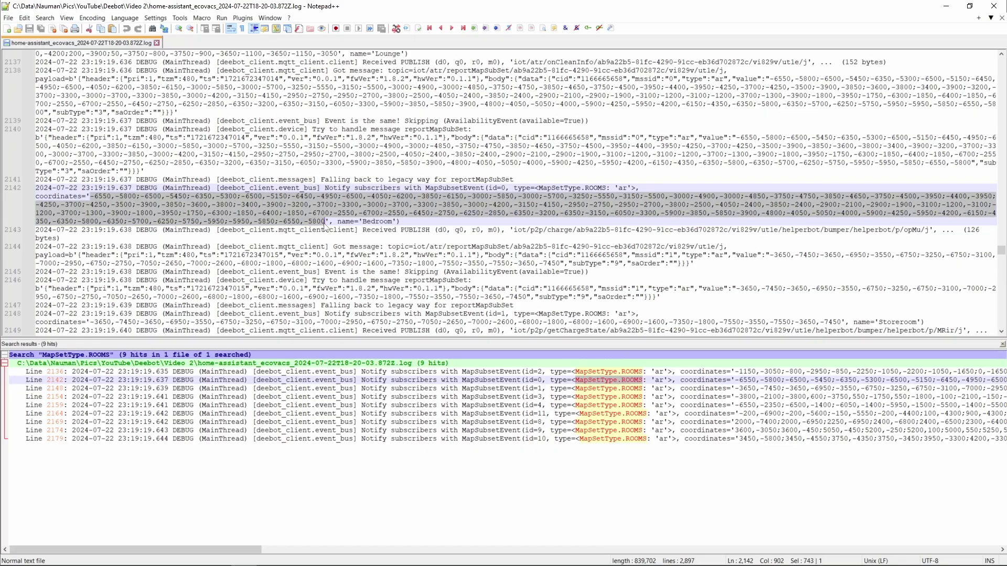
pyautogui.rightClick(316, 222)
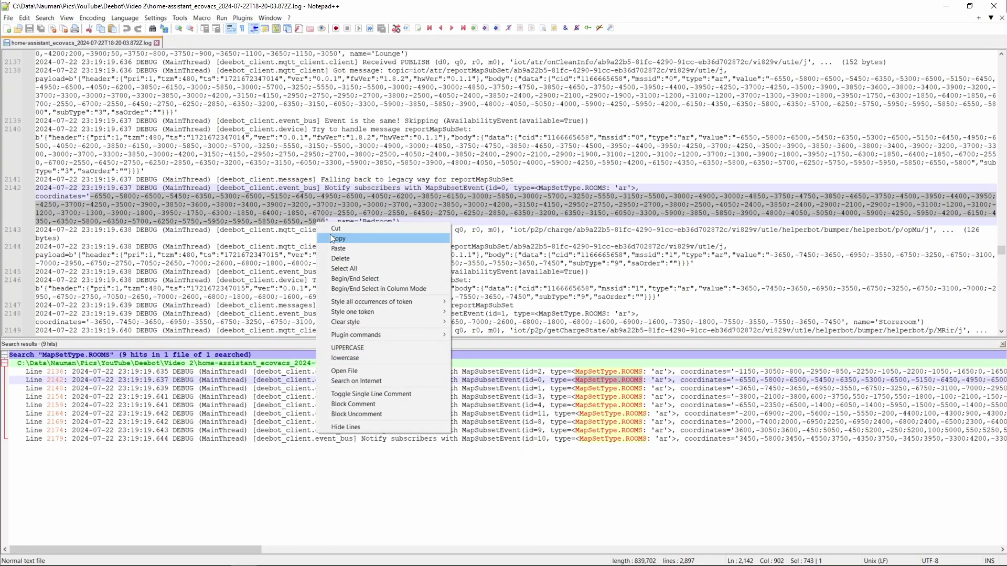
pyautogui.click(331, 235)
pyautogui.hotkey('alt', 'Tab')
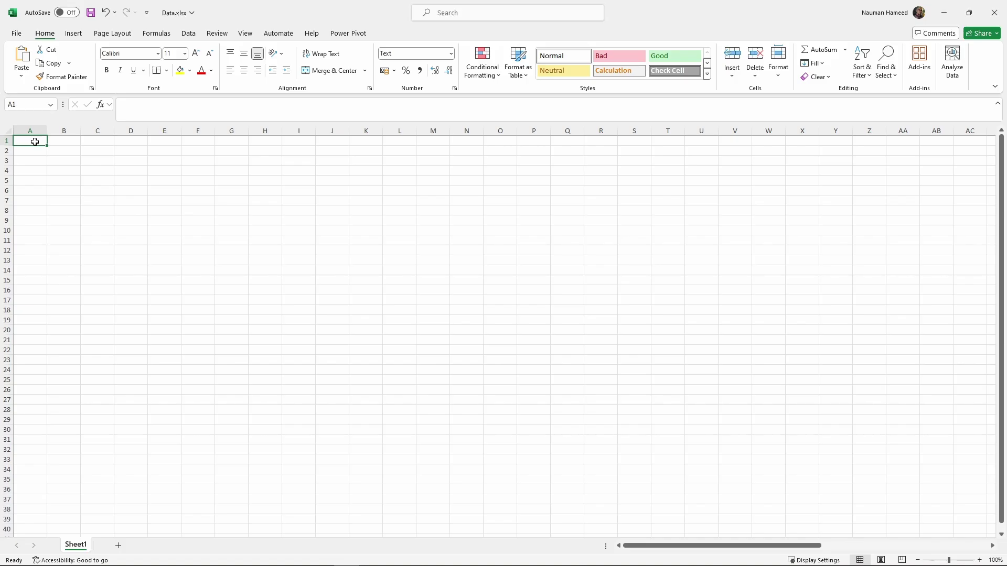
pyautogui.hotkey('ctrl', 'v')
pyautogui.click(188, 33)
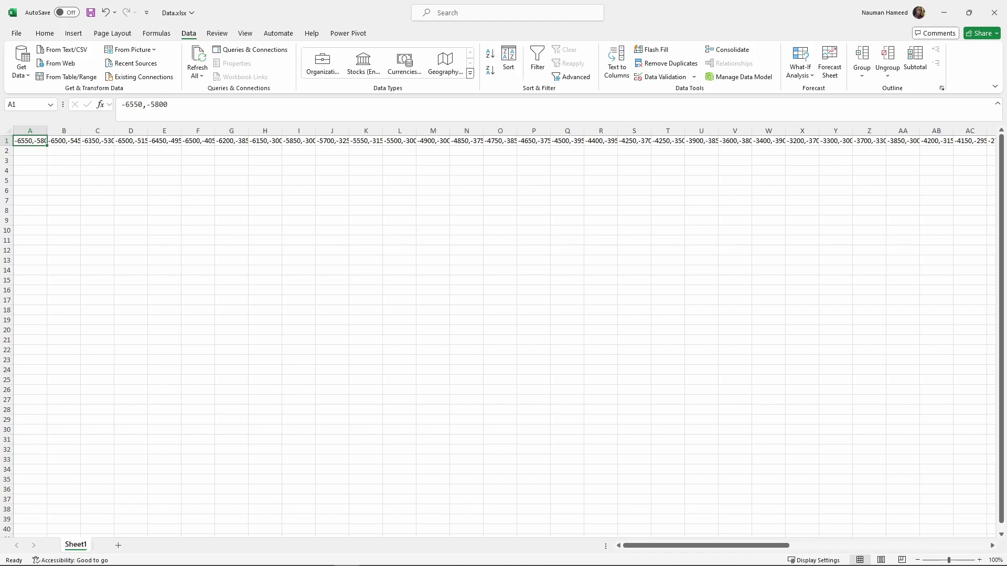
# - Switch to the desktop and open the Bedroom CSV file in Excel
pyautogui.hotkey('alt', 'Tab')
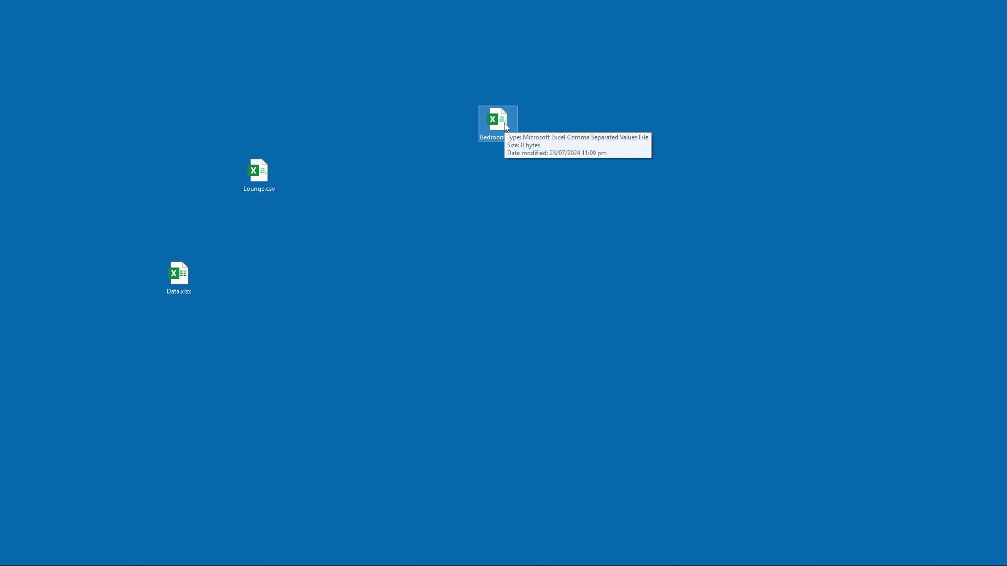
pyautogui.doubleClick(506, 127)
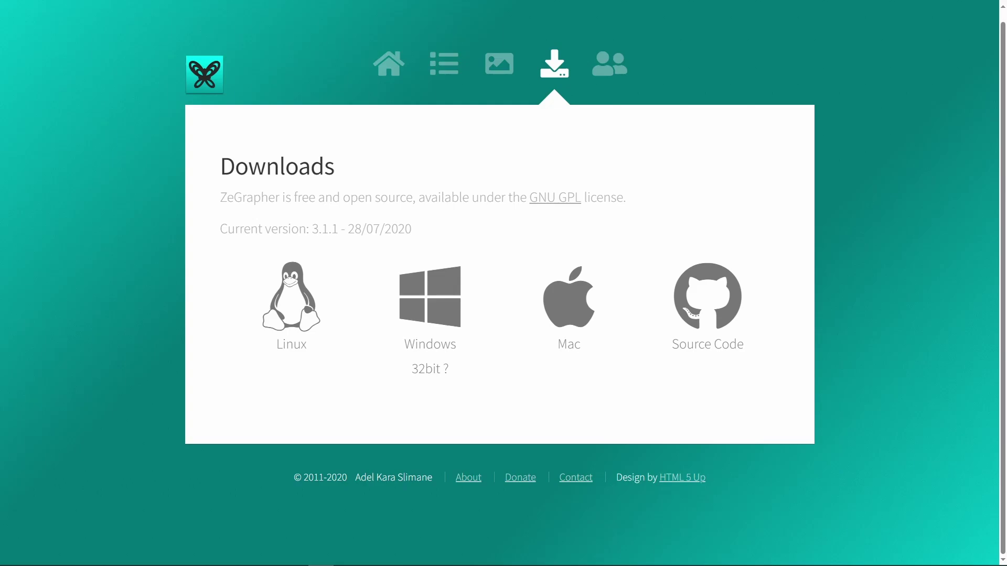
# - Download ZeGrapher 3.1.1 for 64-bit Windows and run ZeGrapher.exe from the archive extracted to its own folder
pyautogui.click(437, 303)
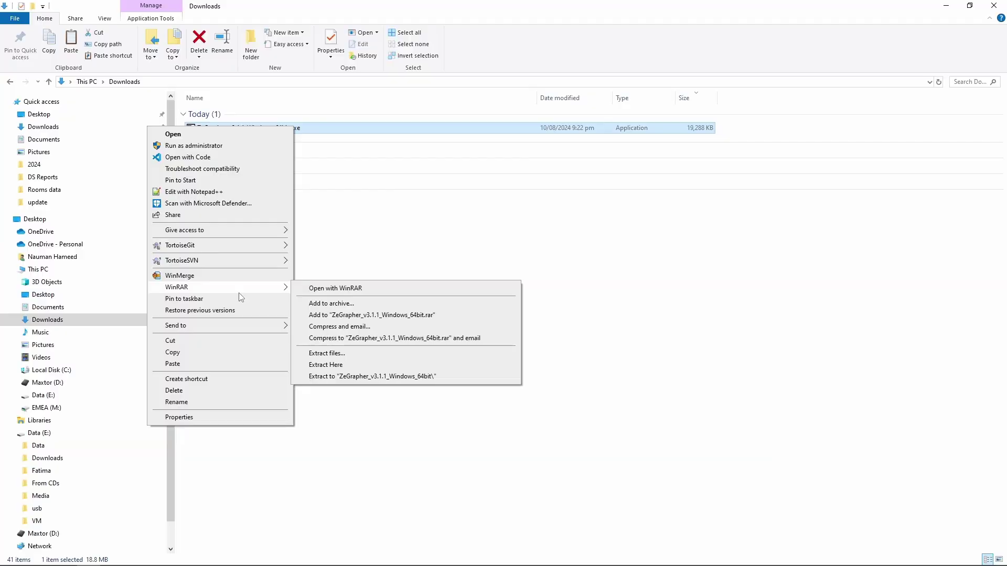
pyautogui.click(397, 376)
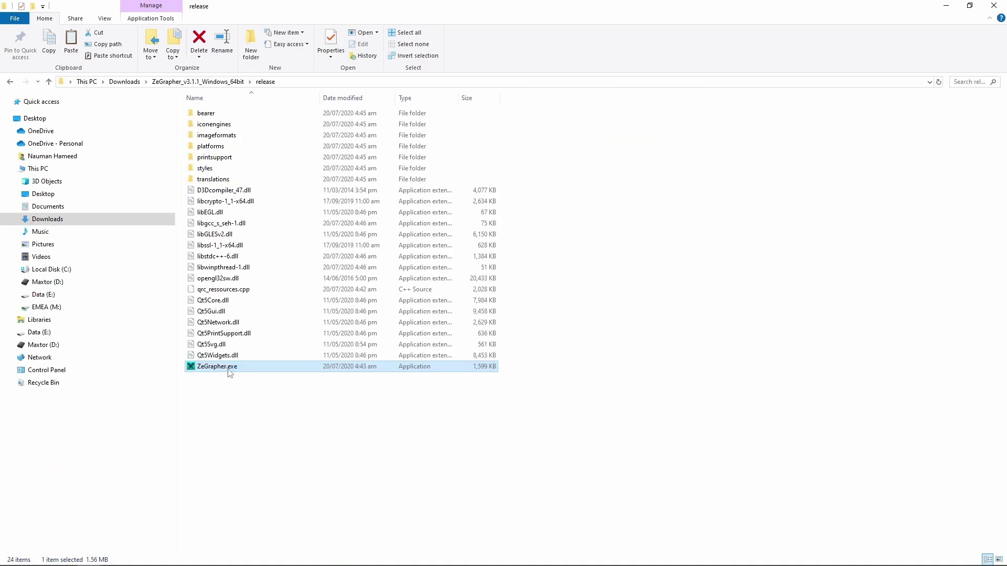
pyautogui.doubleClick(231, 366)
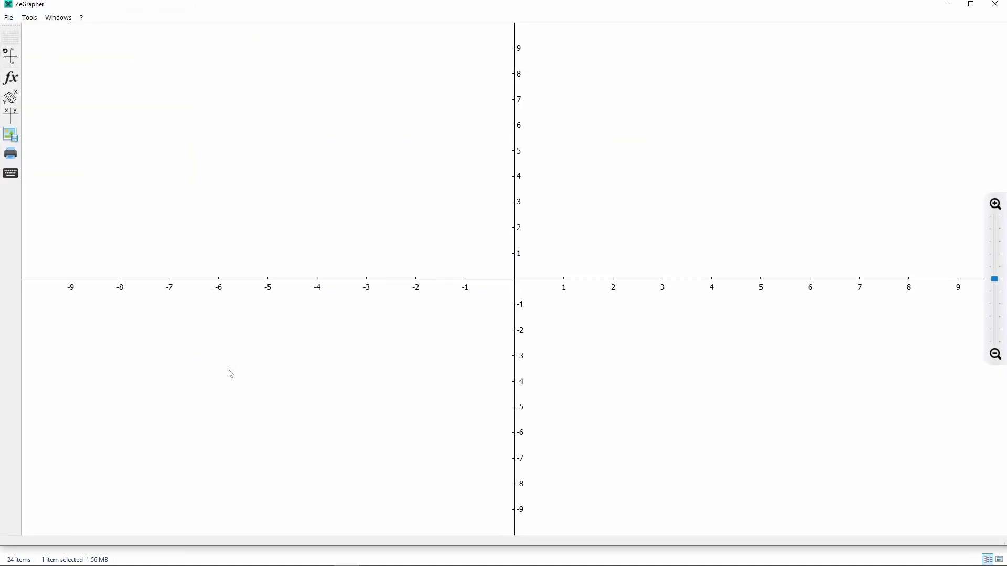
# - Add a new data set to the plot inputs and open its table for filling
pyautogui.click(10, 79)
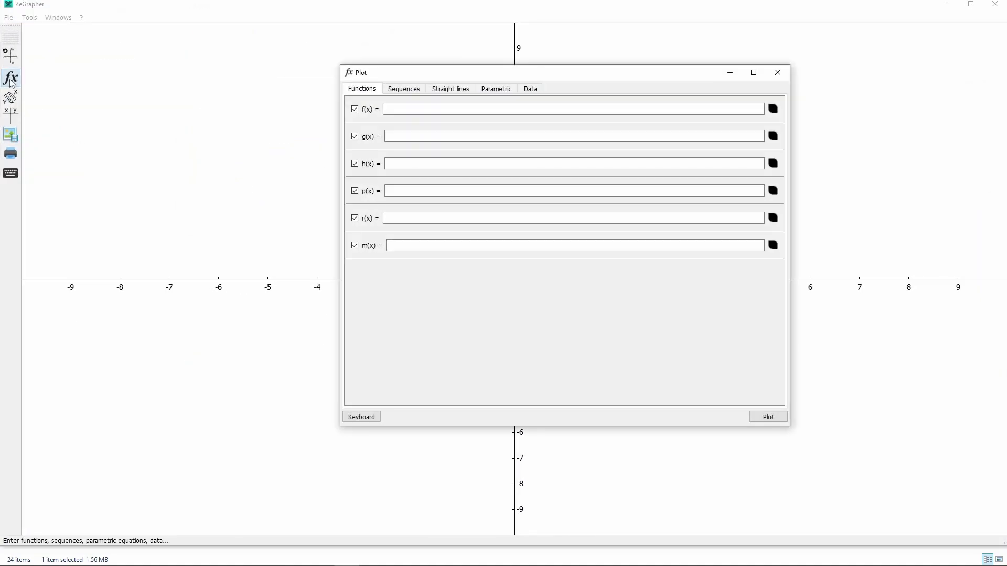
pyautogui.click(531, 91)
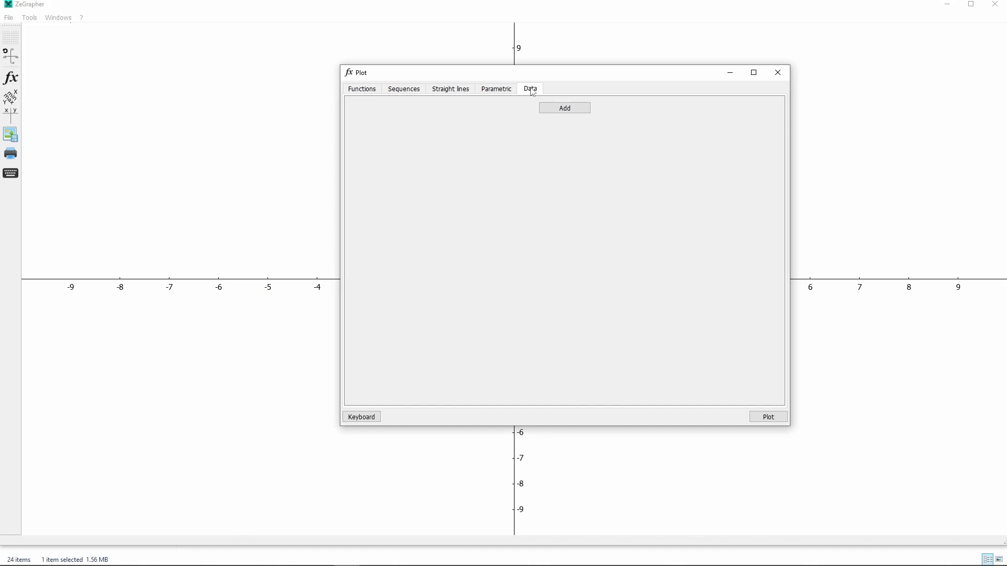
pyautogui.click(581, 112)
pyautogui.click(580, 112)
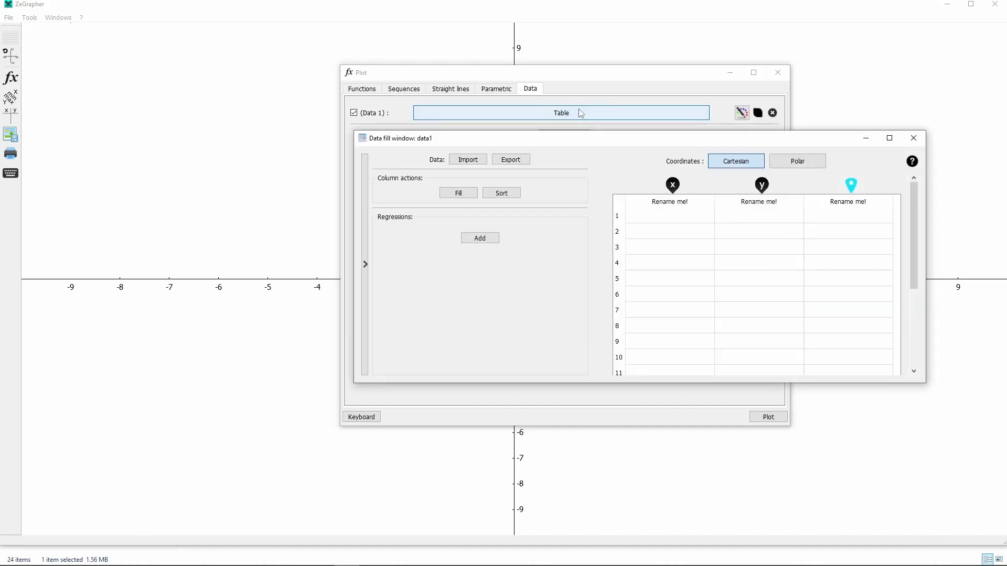
# - Import Bedroom.csv from the Rooms data folder into the data table and close the table window
pyautogui.click(472, 162)
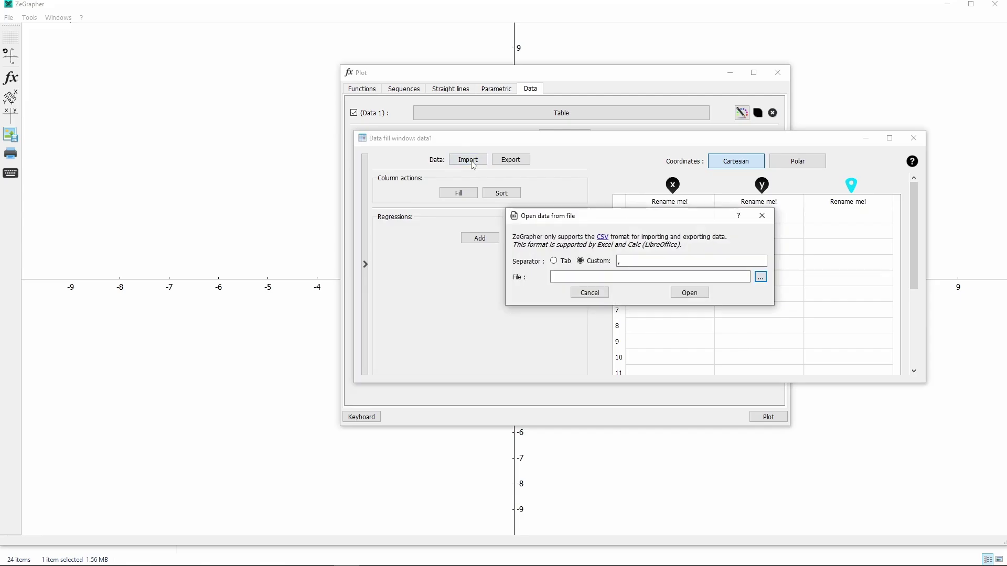
pyautogui.click(761, 277)
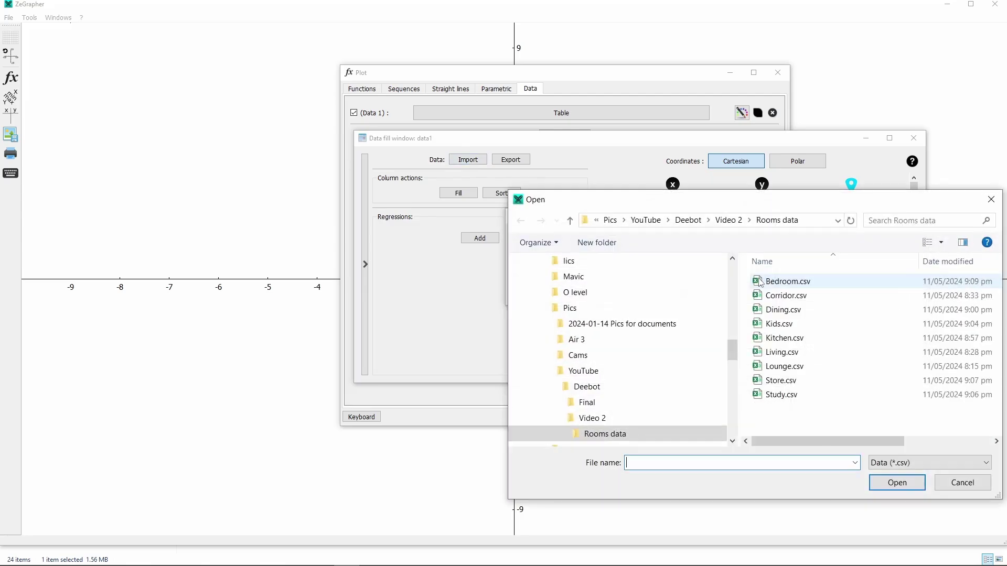
pyautogui.click(789, 282)
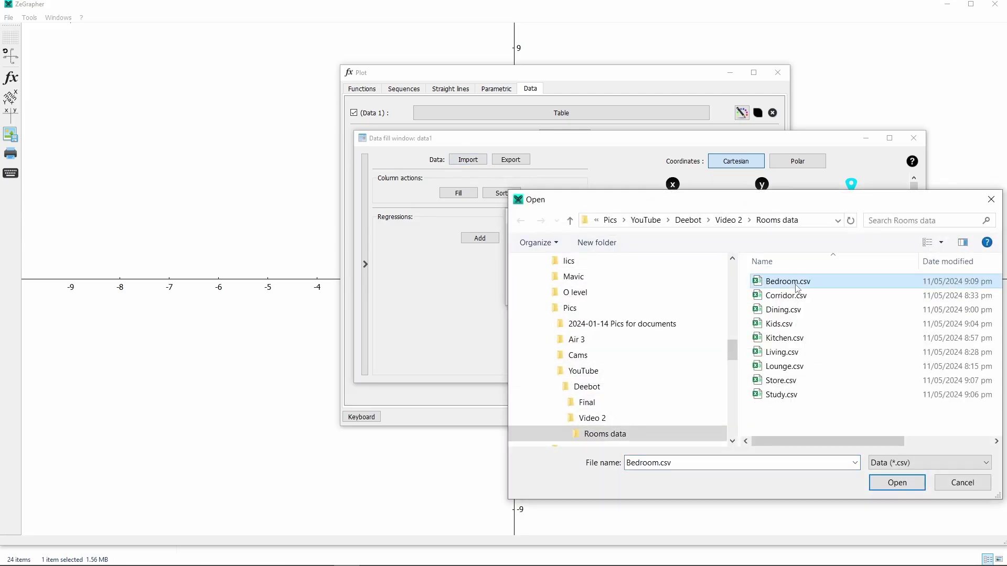
pyautogui.click(888, 488)
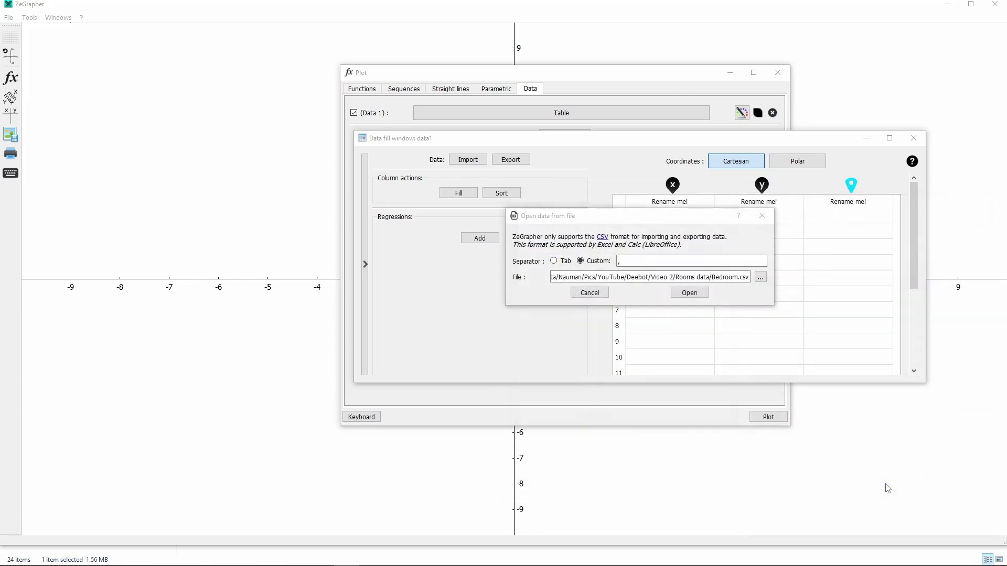
pyautogui.click(677, 295)
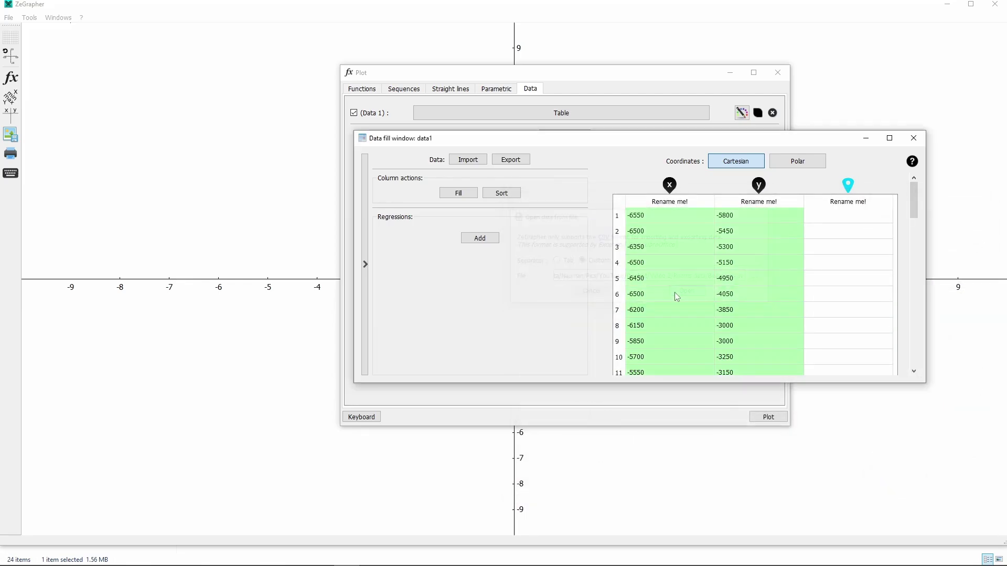
pyautogui.click(912, 141)
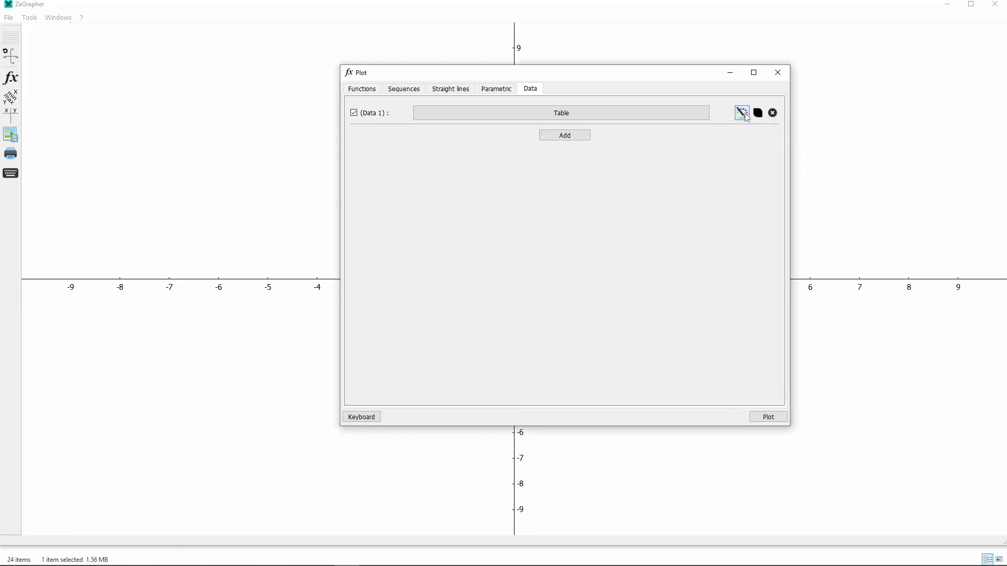
# - Draw connecting segments between the first data set's points and close the plot settings
pyautogui.click(747, 116)
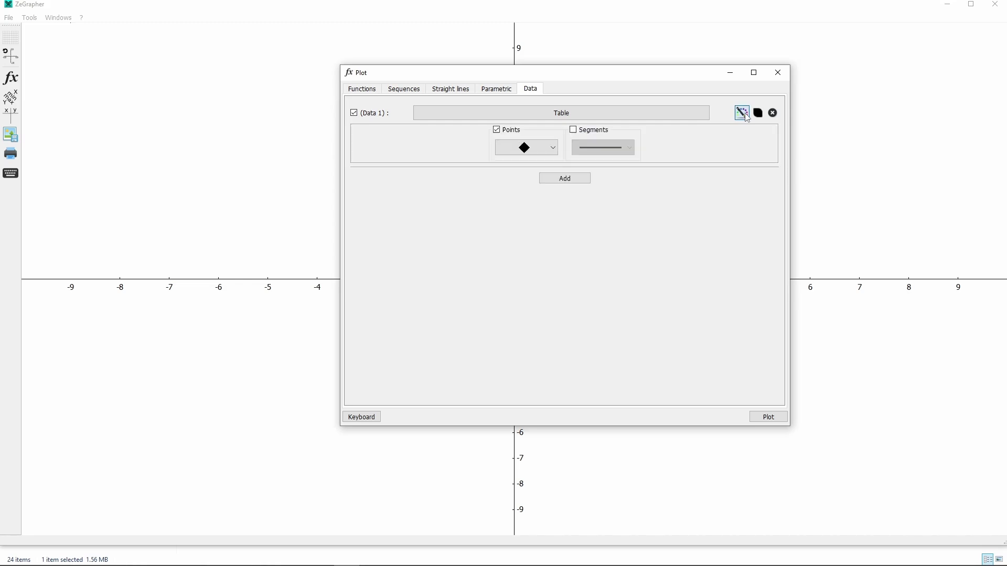
pyautogui.click(574, 131)
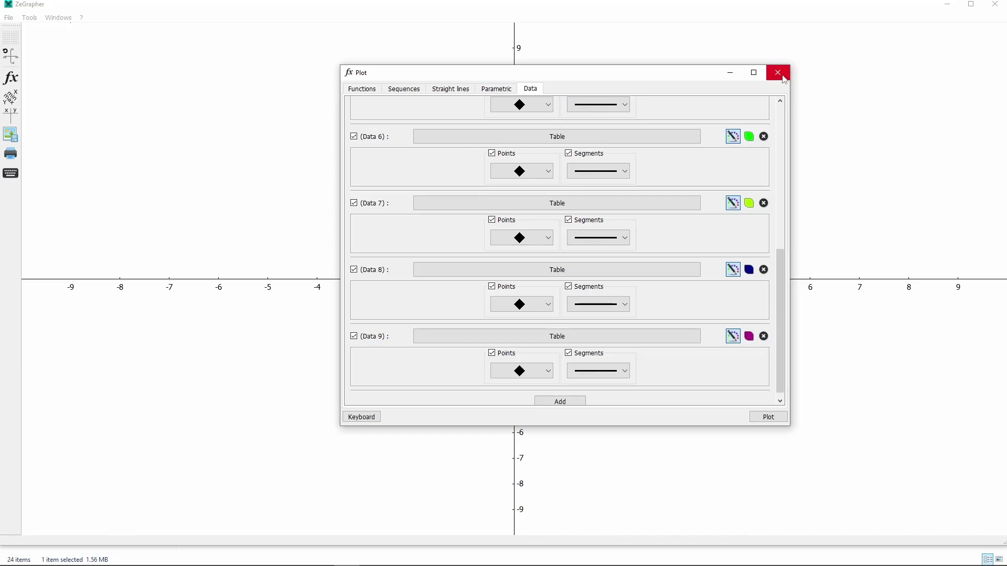
pyautogui.click(779, 73)
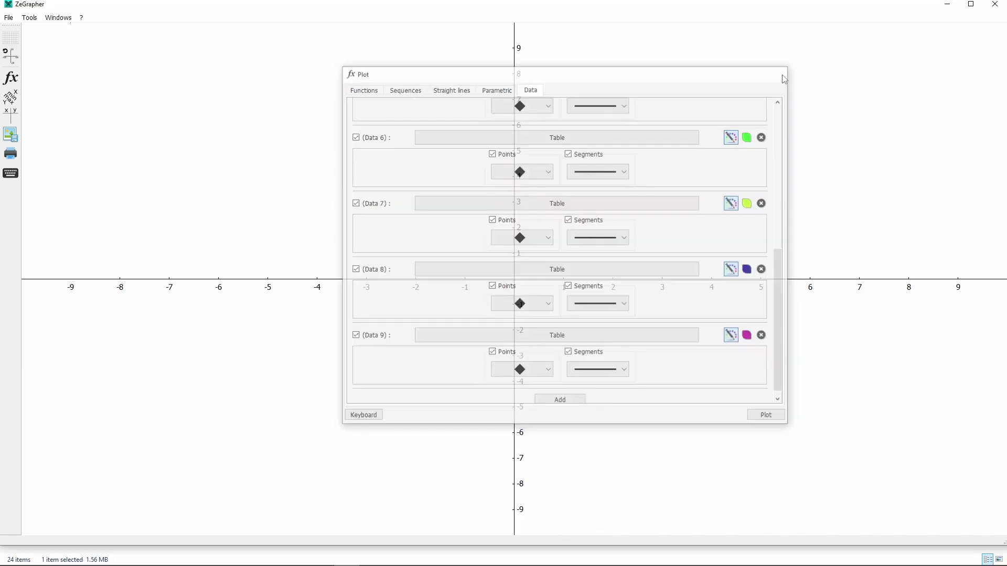
# - Examine the plotted outlines of all rooms together and compare them with map.png in Paint
pyautogui.scroll(-10, 505, 306)
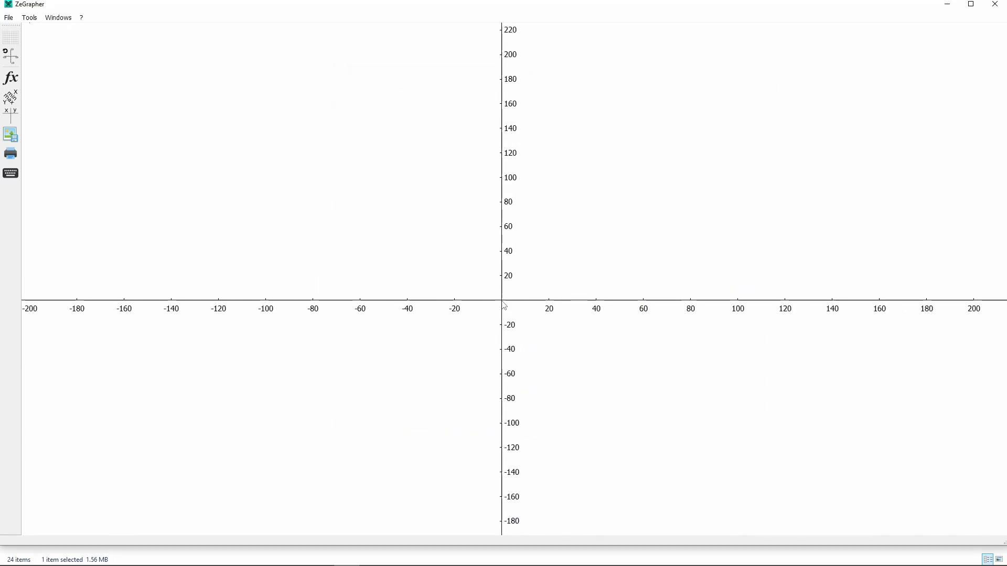
pyautogui.scroll(-8, 505, 306)
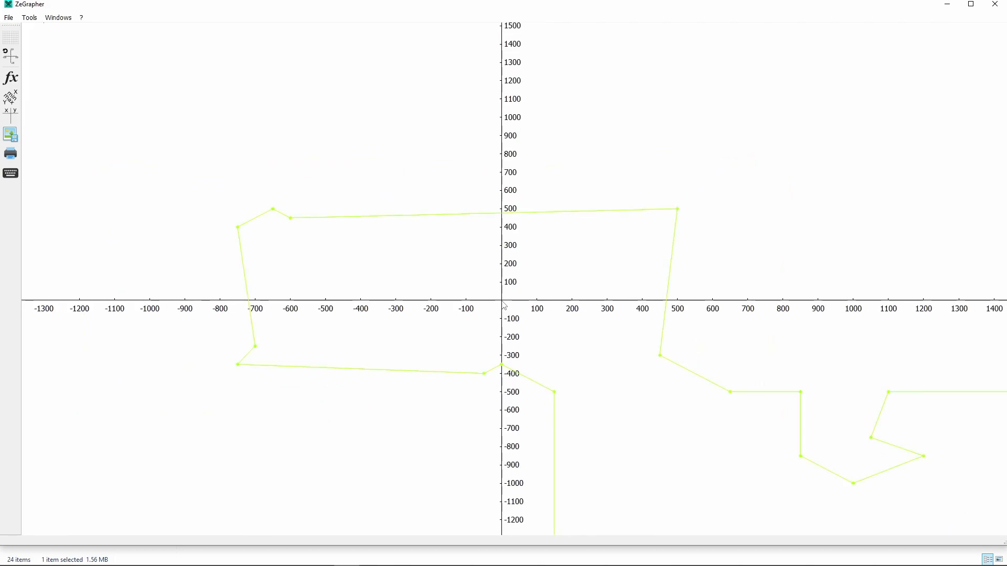
pyautogui.scroll(-5, 504, 306)
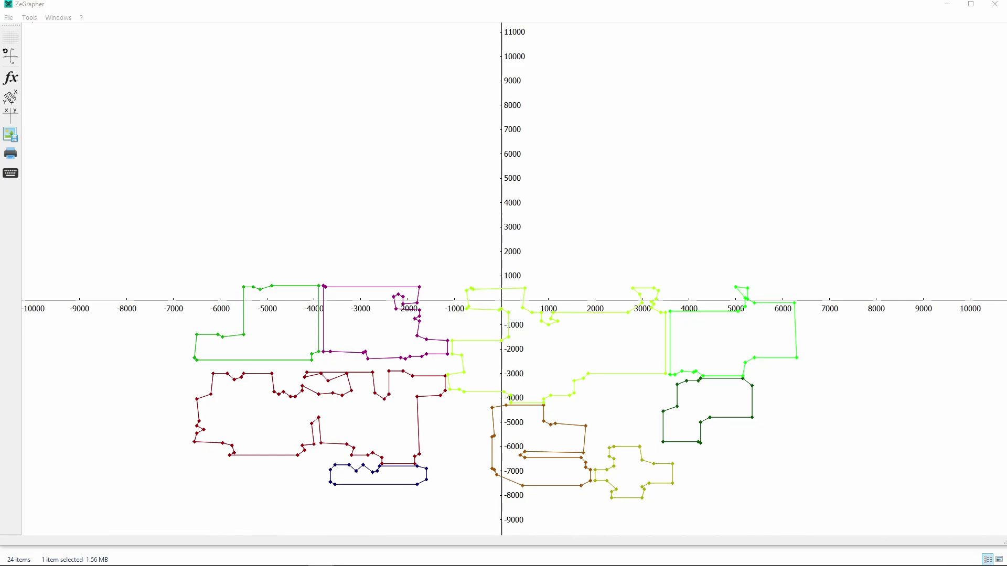
pyautogui.moveTo(576, 255); pyautogui.dragTo(576, 147)
pyautogui.hotkey('alt', 'Tab')
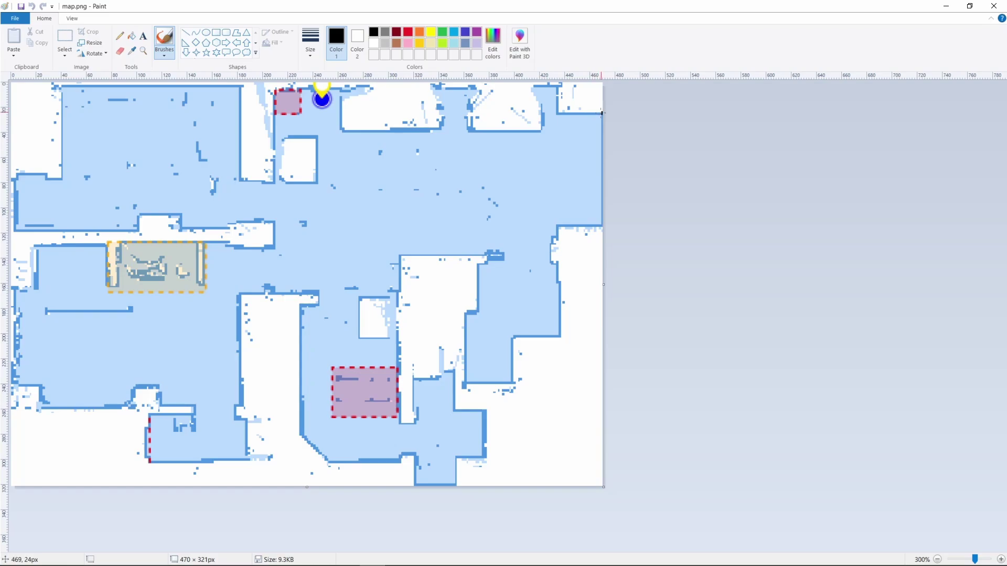
pyautogui.hotkey('alt', 'Tab')
# - Examine the upper outer corner of the bright green room outline on the plot's positive x side against both axis scales
pyautogui.scroll(5, 778, 251)
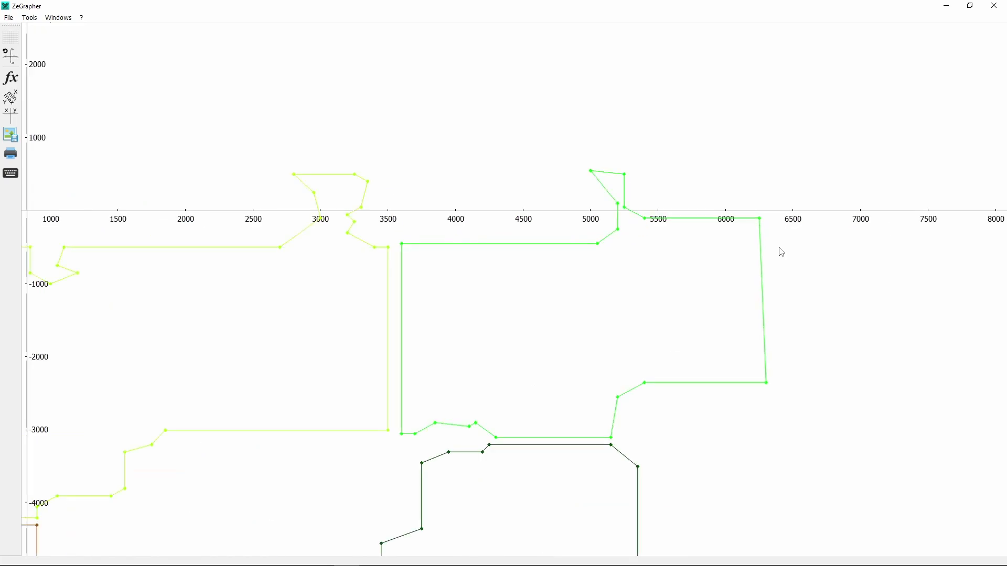
pyautogui.scroll(6, 782, 252)
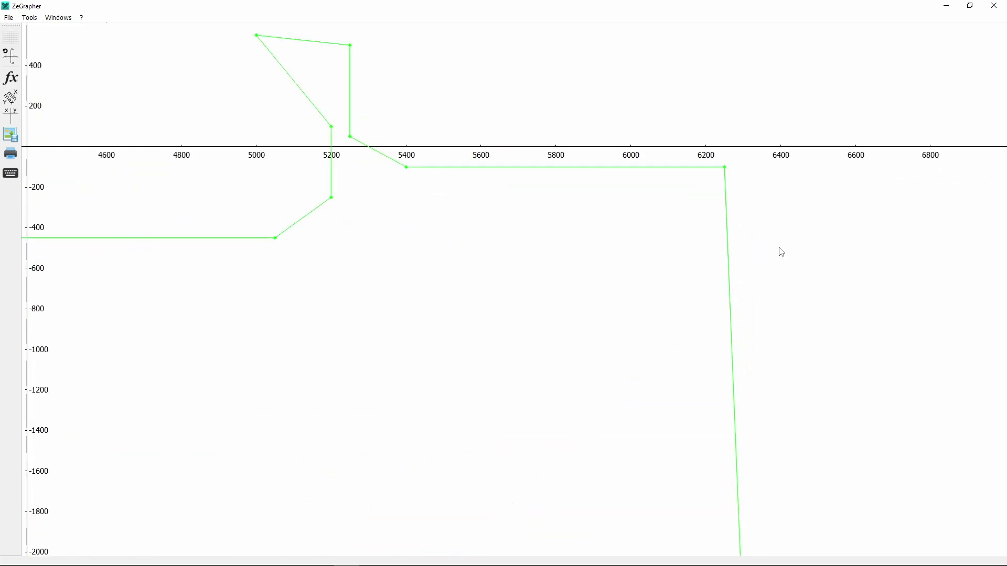
pyautogui.scroll(3, 782, 253)
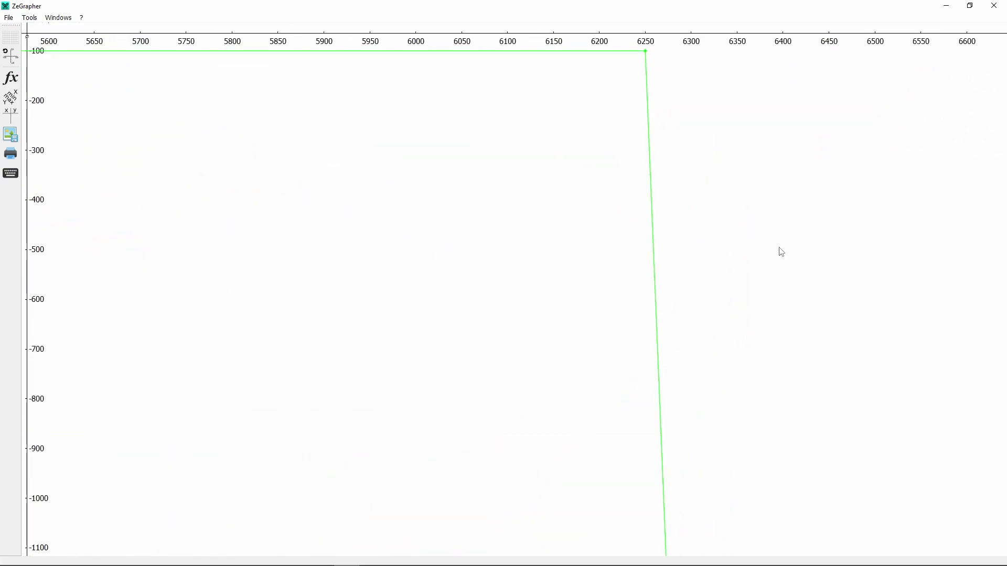
pyautogui.moveTo(775, 253); pyautogui.dragTo(775, 235)
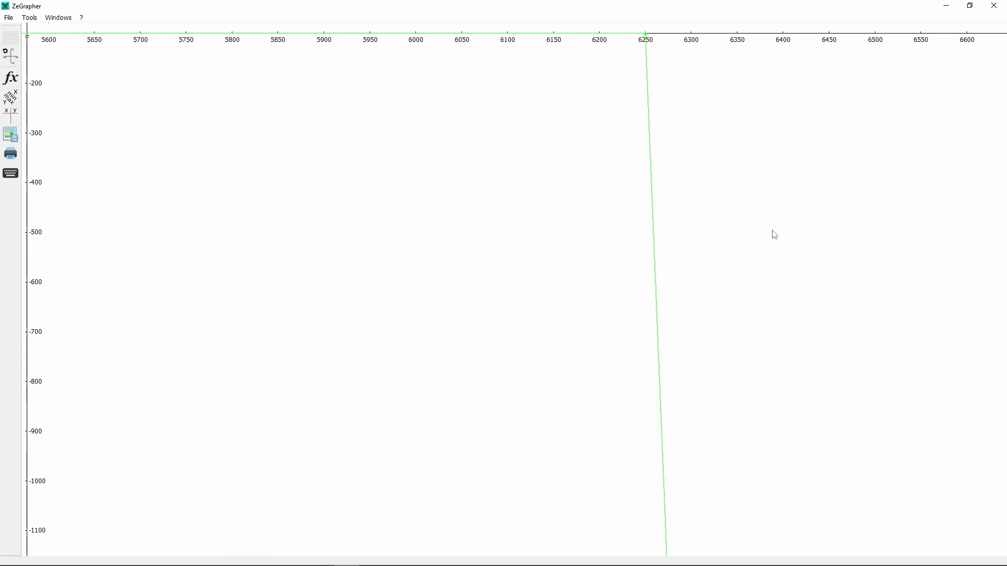
pyautogui.moveTo(775, 234); pyautogui.dragTo(157, 289)
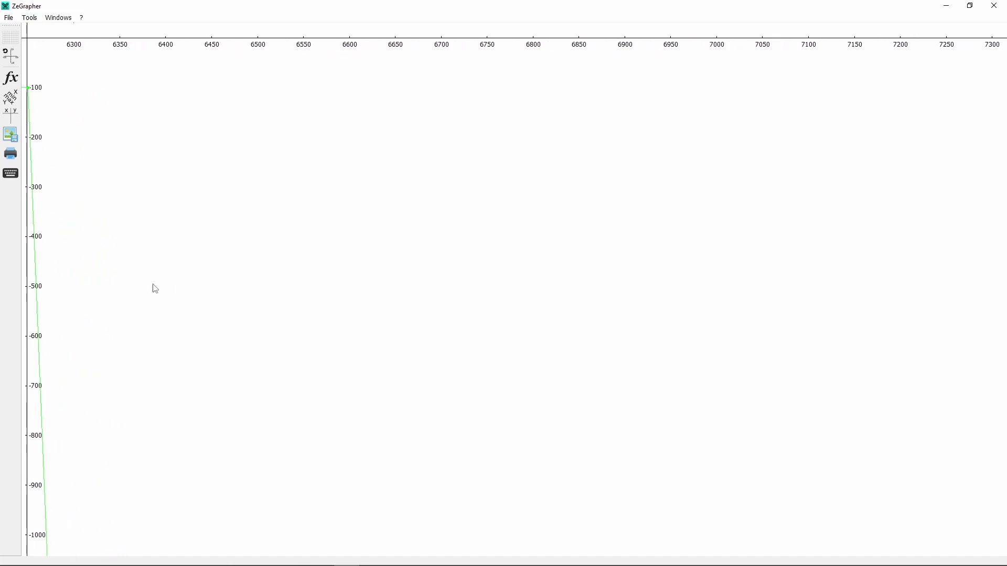
# - Switch to Home Assistant and delete the Clean Rooms card from the Ecovacs dashboard
pyautogui.hotkey('alt', 'Tab')
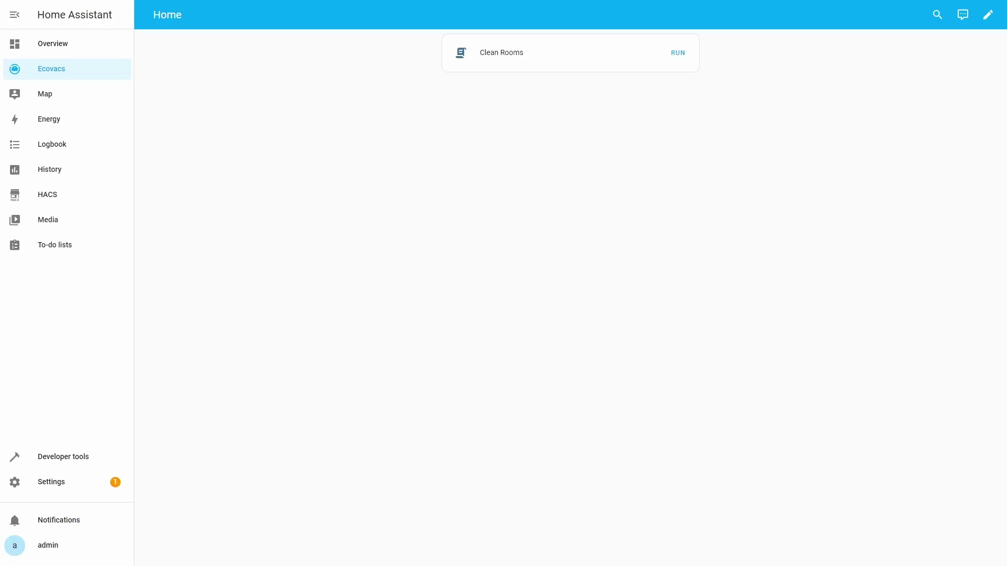
pyautogui.click(988, 16)
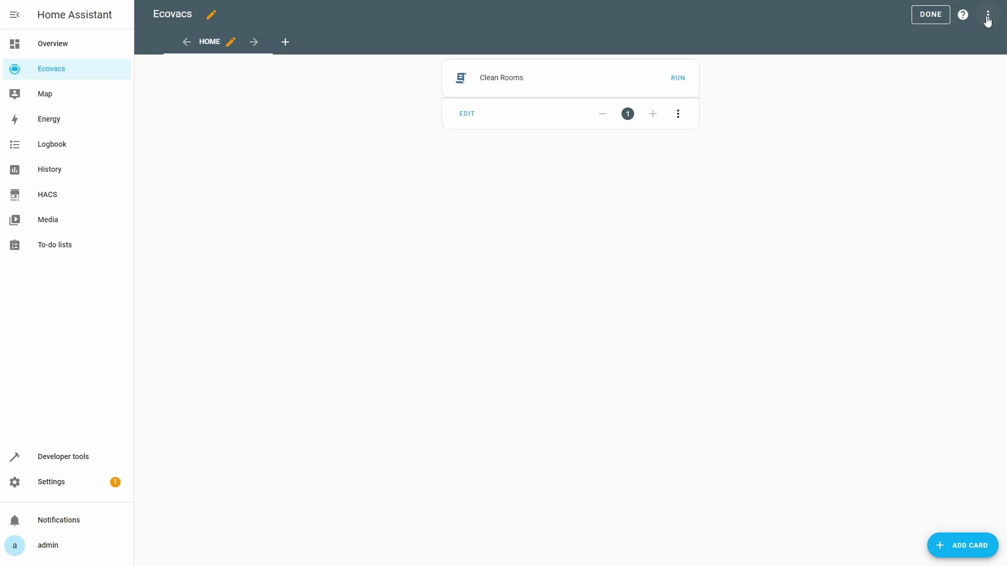
pyautogui.click(678, 113)
pyautogui.click(719, 245)
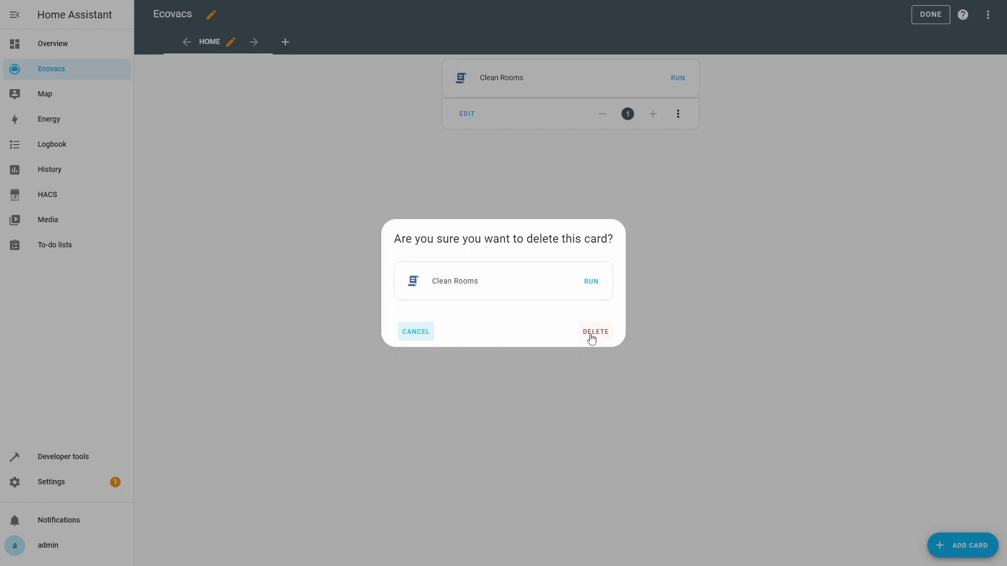
pyautogui.click(592, 339)
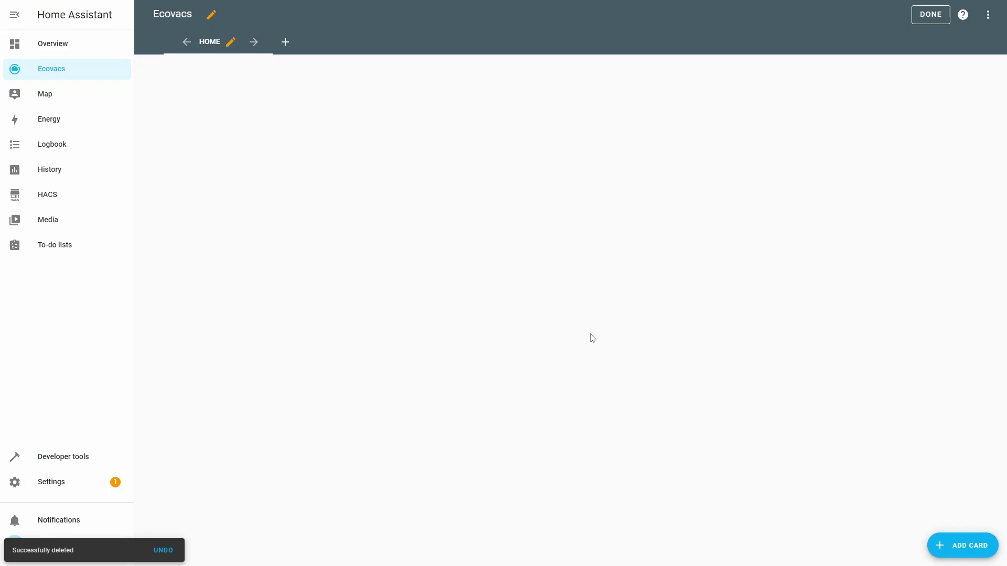
# - Add a Vertical stack card to the Home view and put a Custom: Vacuum Map Card in it
pyautogui.click(948, 555)
pyautogui.write('vertical')
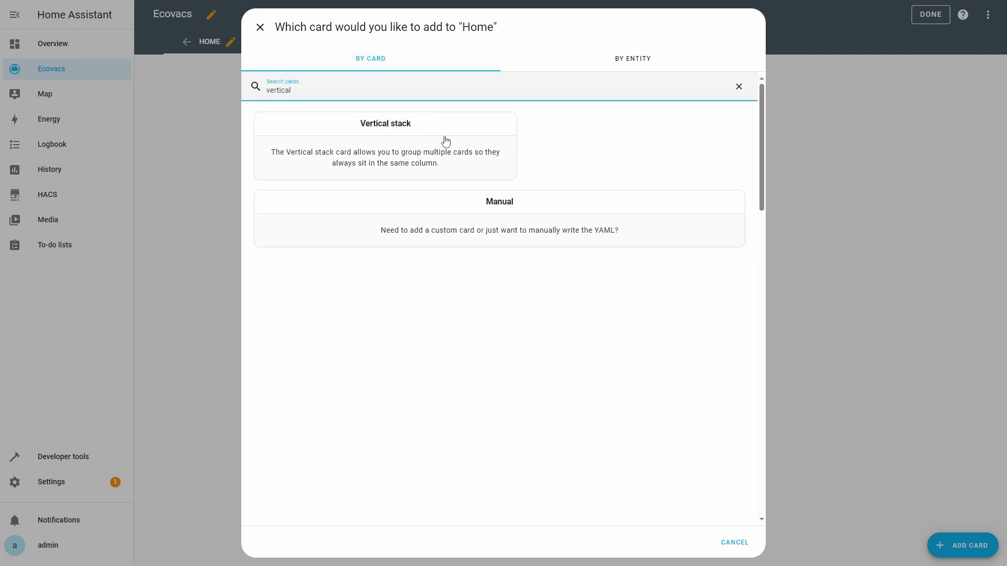
pyautogui.click(446, 141)
pyautogui.click(404, 157)
pyautogui.write('vacuum')
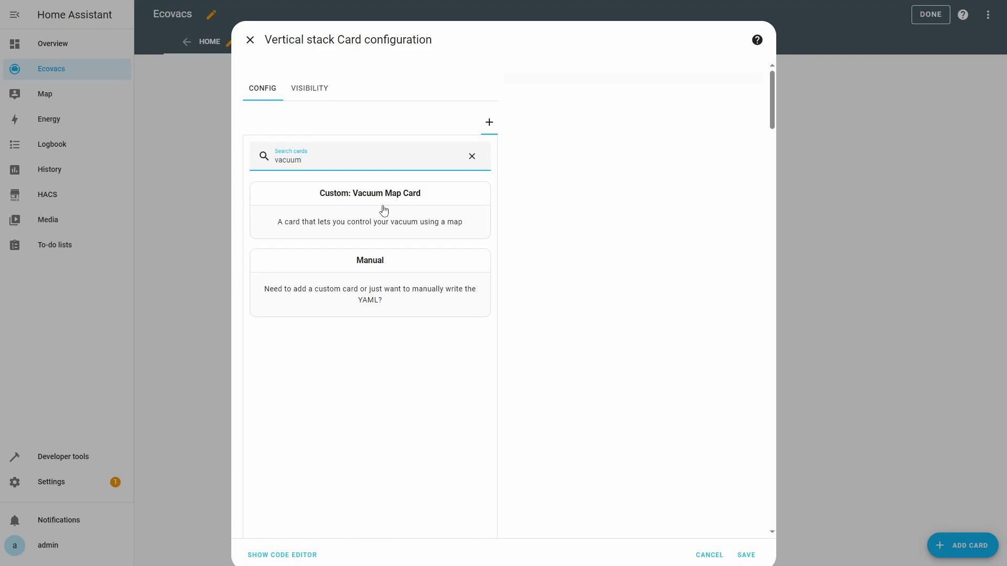
pyautogui.click(384, 211)
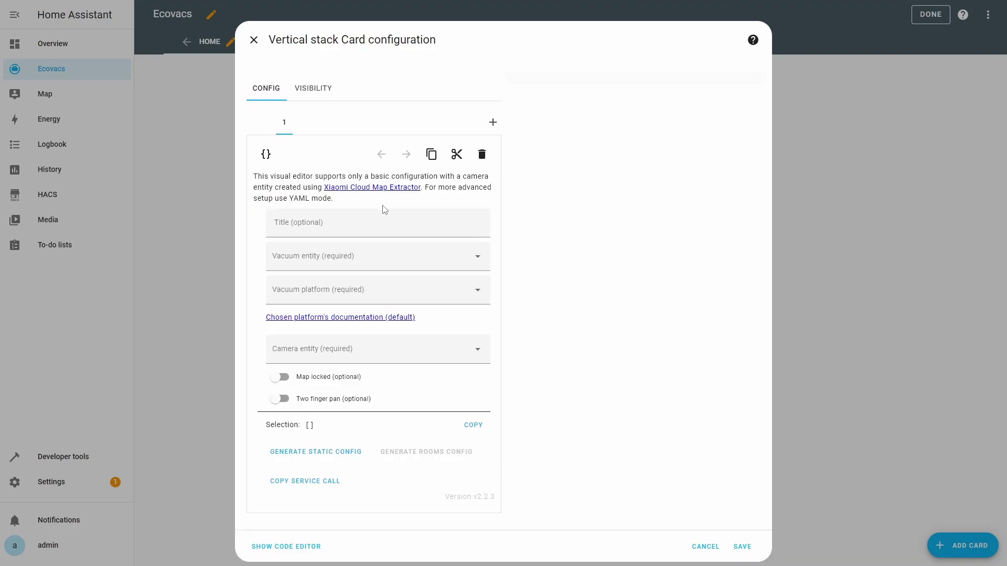
# - Title the map card Deebot Ozmo 920, with vacuum.deebot_ozmo_920 as vacuum entity and send_command as vacuum platform
pyautogui.click(369, 224)
pyautogui.write('De')
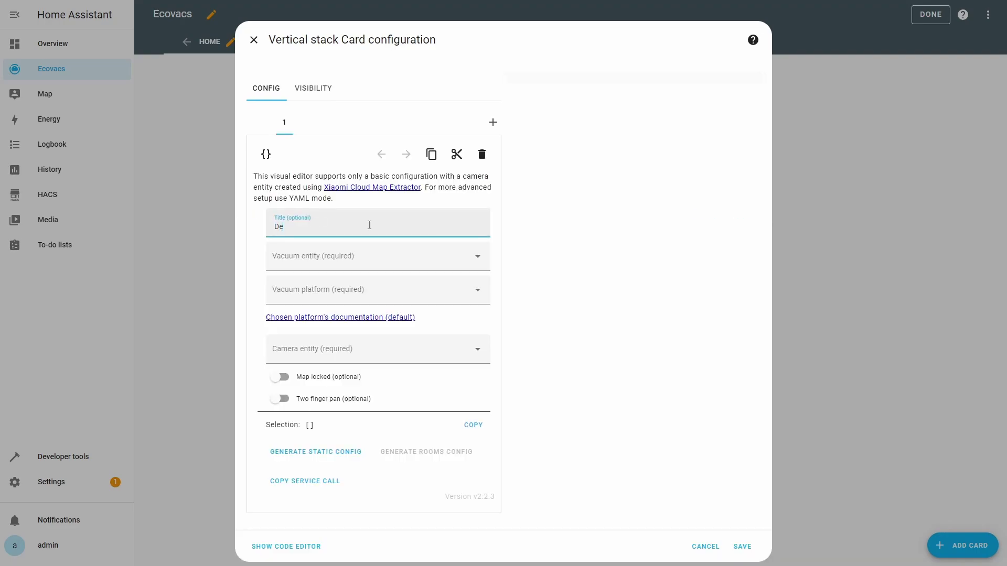
pyautogui.write('ebot Ozmo 920')
pyautogui.click(341, 257)
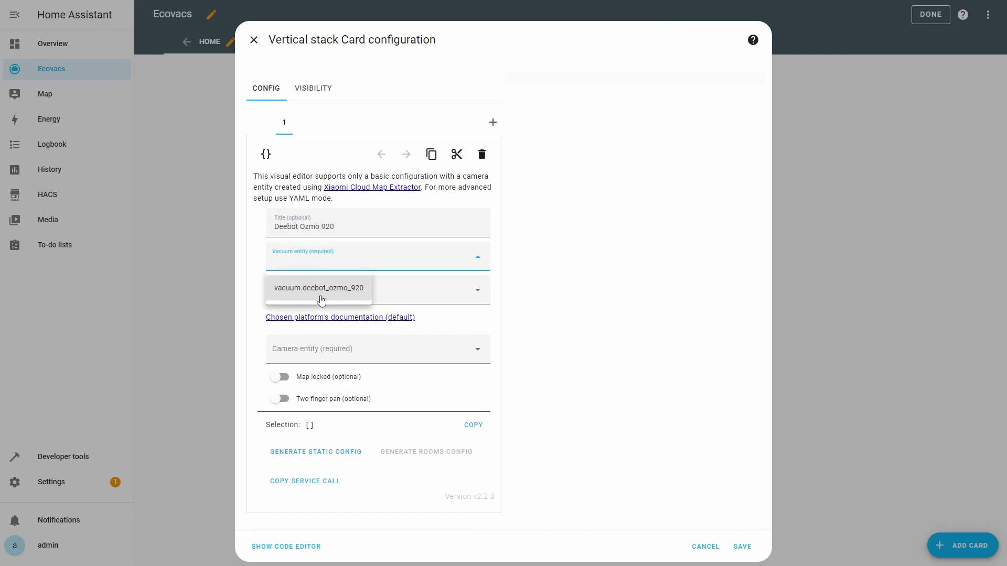
pyautogui.click(321, 290)
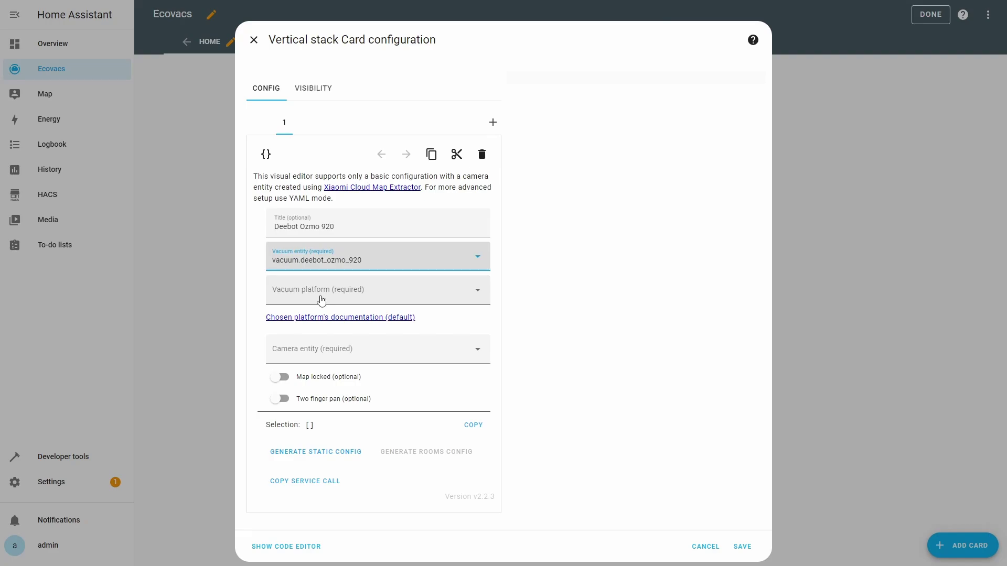
pyautogui.click(322, 294)
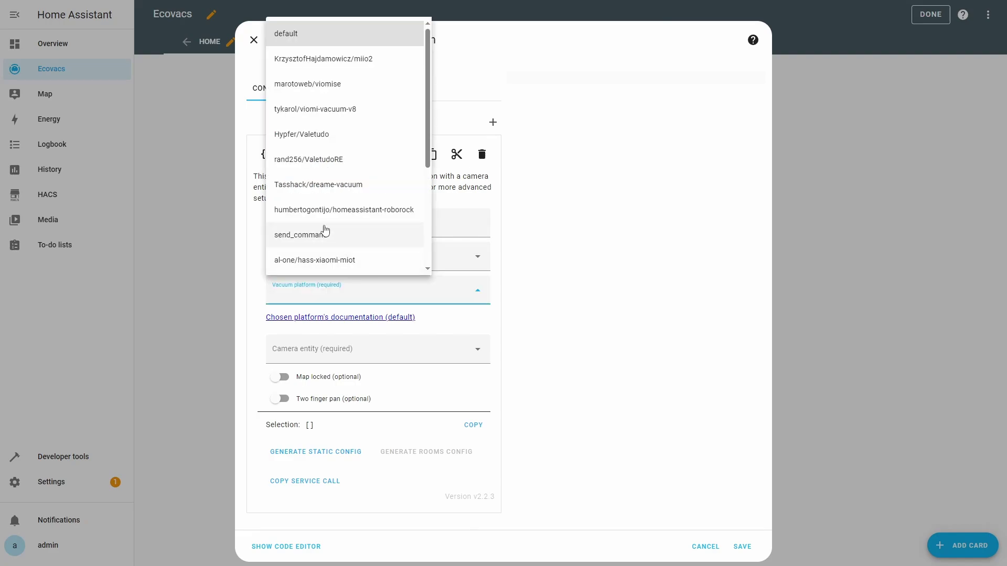
pyautogui.click(367, 235)
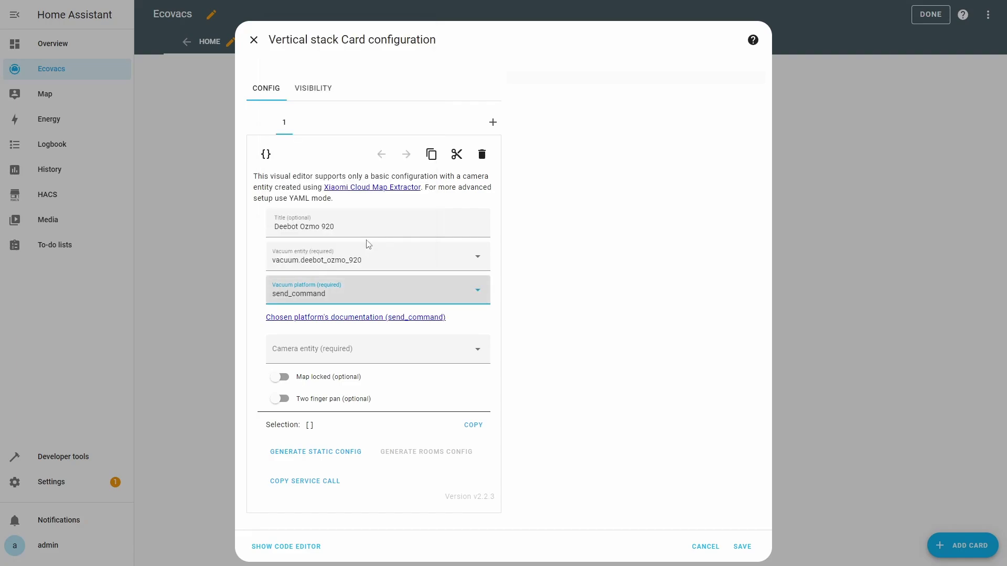
# - Add a Picture card as the second card of the vertical stack
pyautogui.click(493, 124)
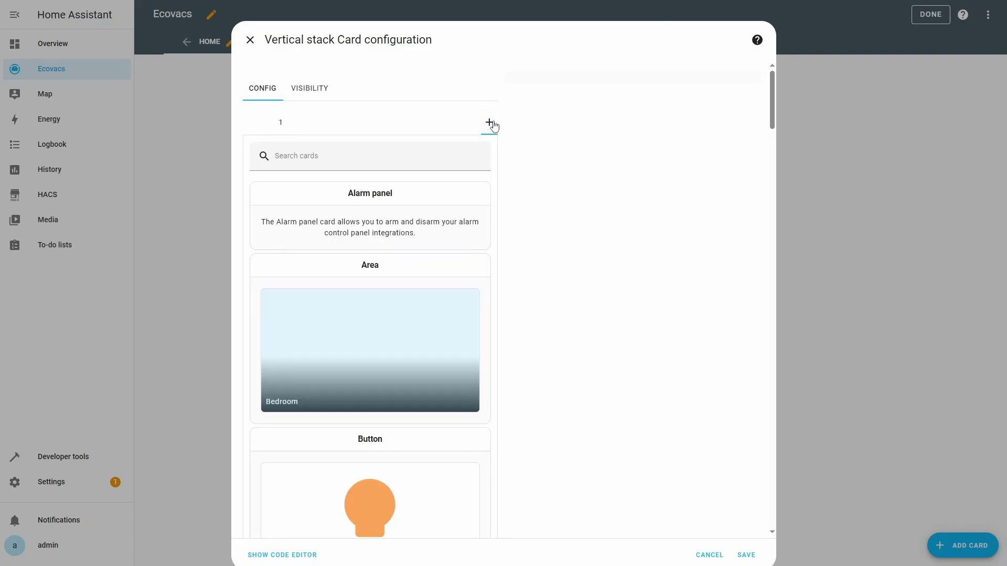
pyautogui.write('picture')
pyautogui.click(357, 293)
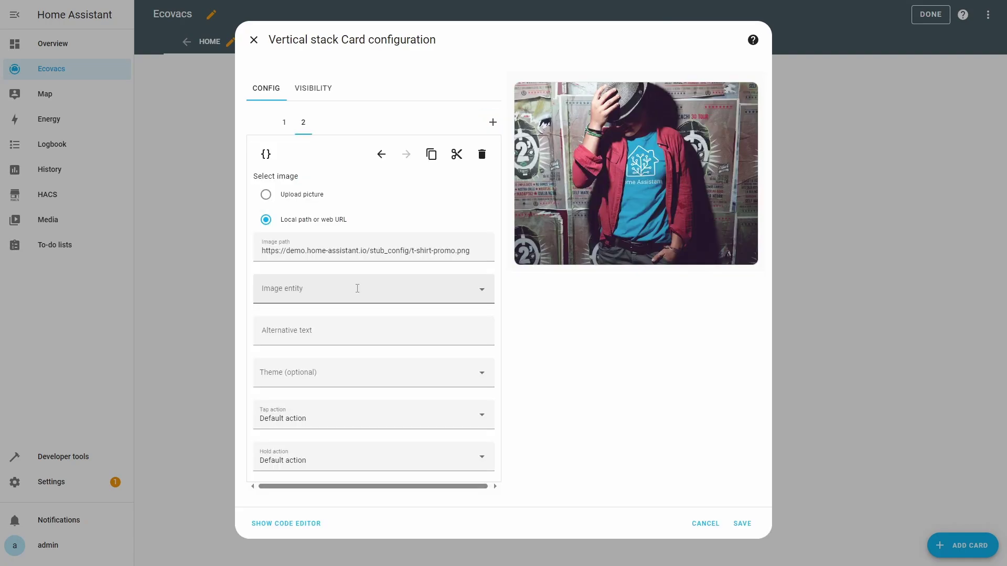
# - Clear the Picture card's image path, set its image entity to Deebot Ozmo 920 Map and save the vertical stack
pyautogui.tripleClick(477, 250)
pyautogui.press('BackSpace')
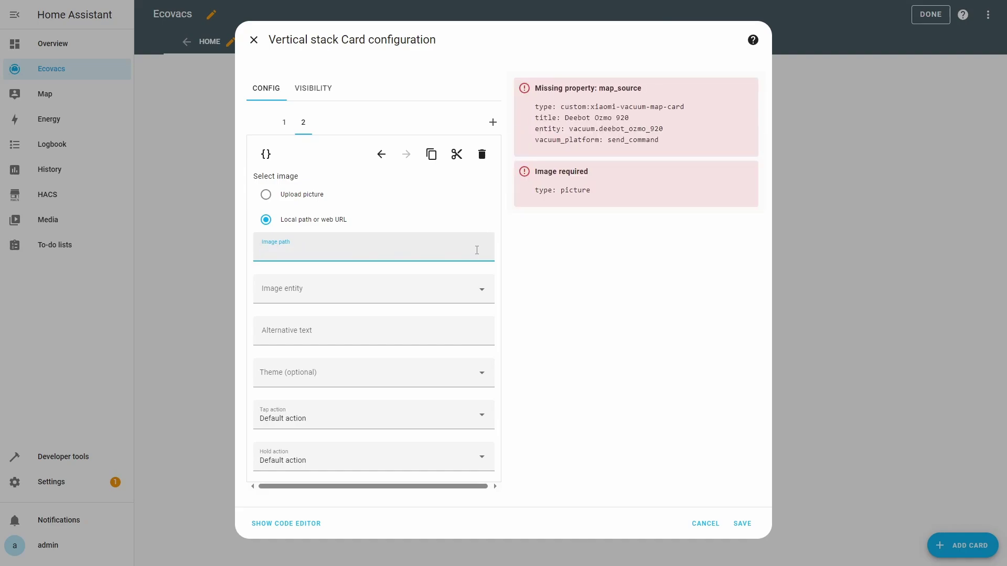
pyautogui.click(480, 290)
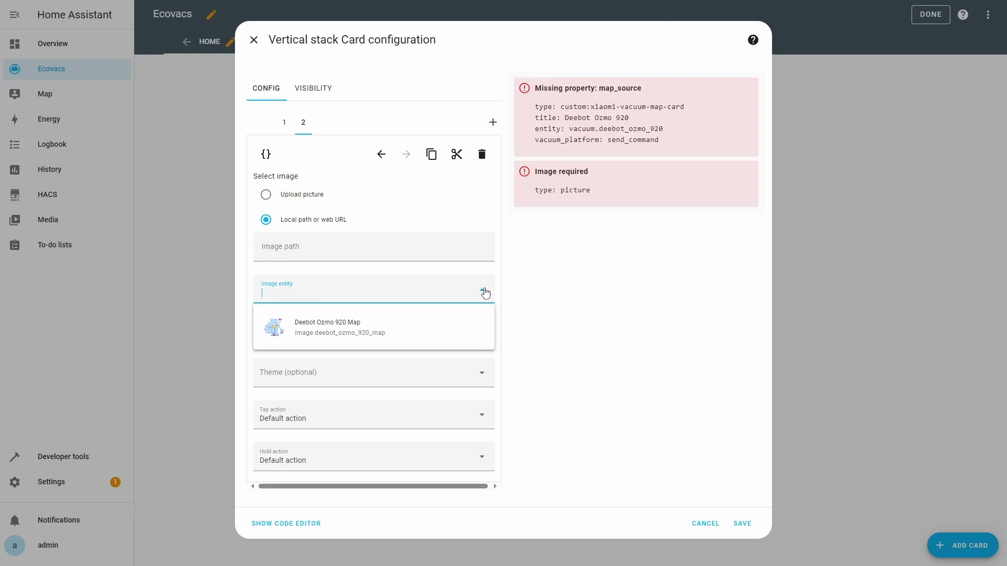
pyautogui.click(447, 341)
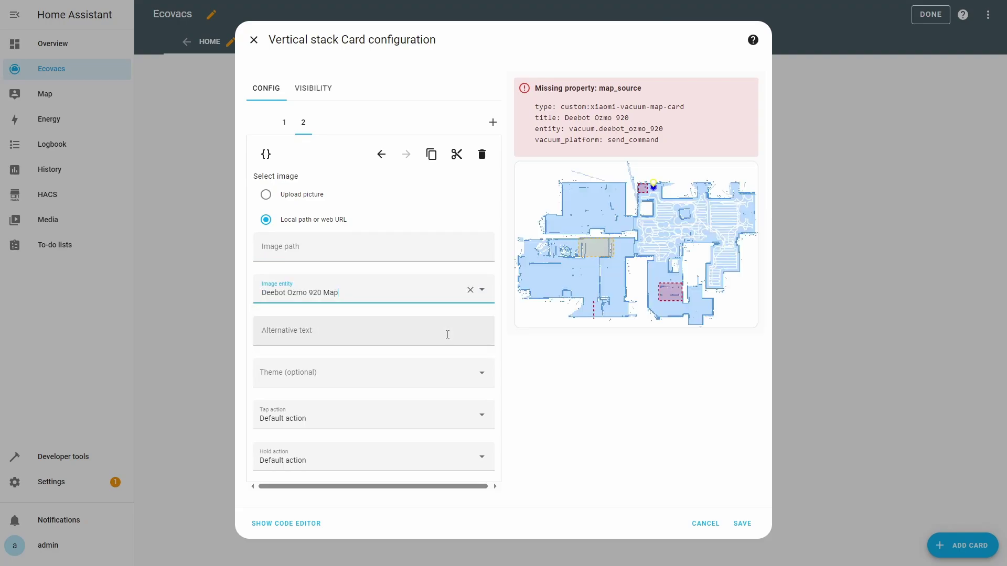
pyautogui.click(743, 524)
# - In the dashboard's raw configuration, add a map_source with image /local/map.png to the vacuum map card
pyautogui.click(988, 15)
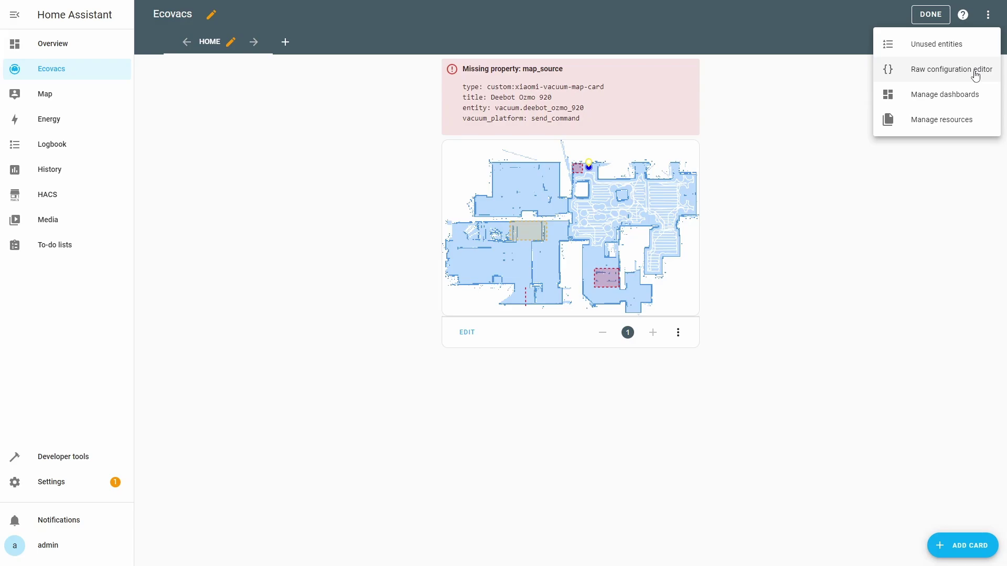
pyautogui.click(975, 76)
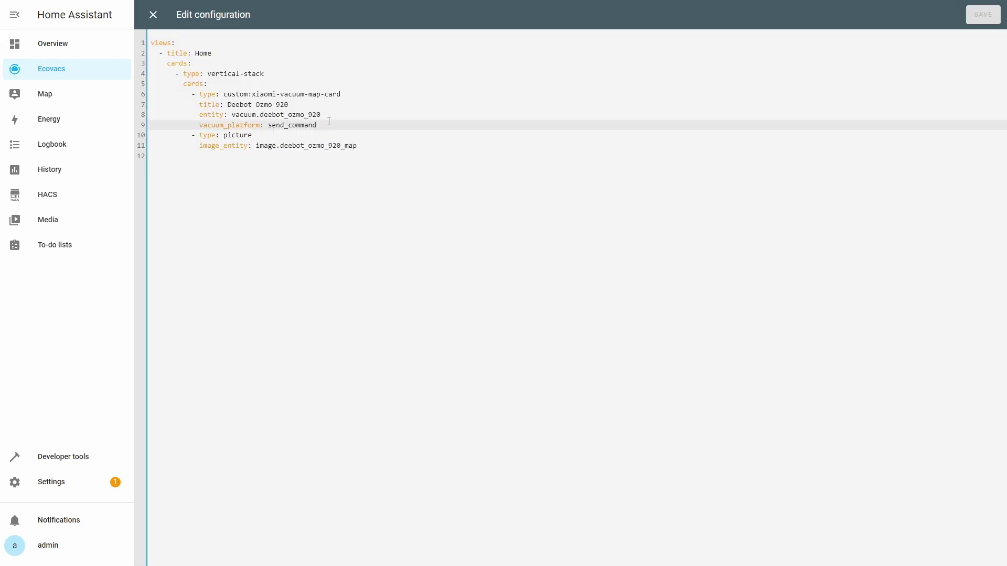
pyautogui.press('Return')
pyautogui.write('map_source:   image: /local/map.png')
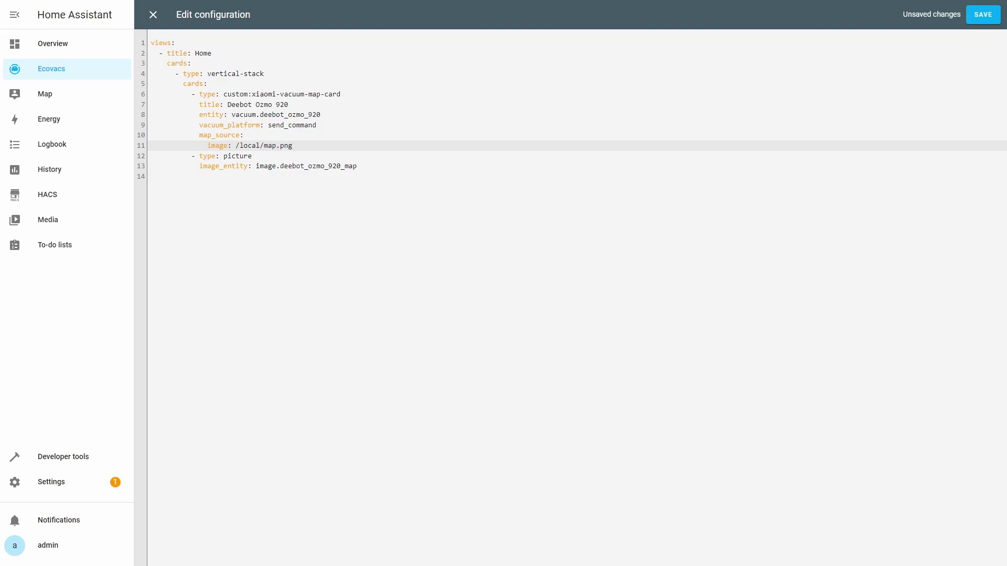
# - Add and save a calibration_source with vacuum-to-map calibration_points (6250, -100)→(469, 25), (4450, -4800)→(400, 202), (-6550, -2350)→(2, 116) and (-6550, -5800)→(2, 238)
pyautogui.press('Return')
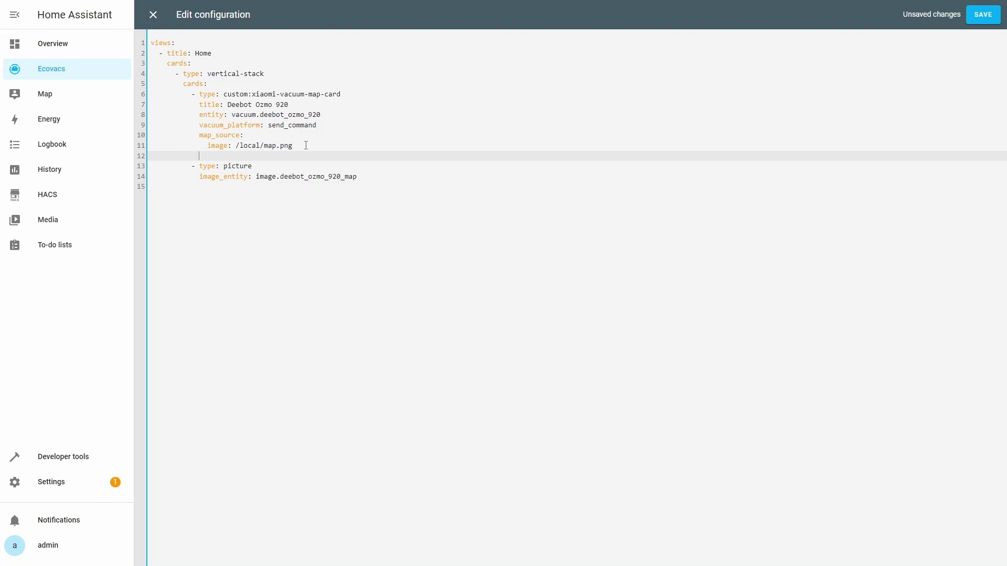
pyautogui.write('calibration_source:')
pyautogui.press('Return')
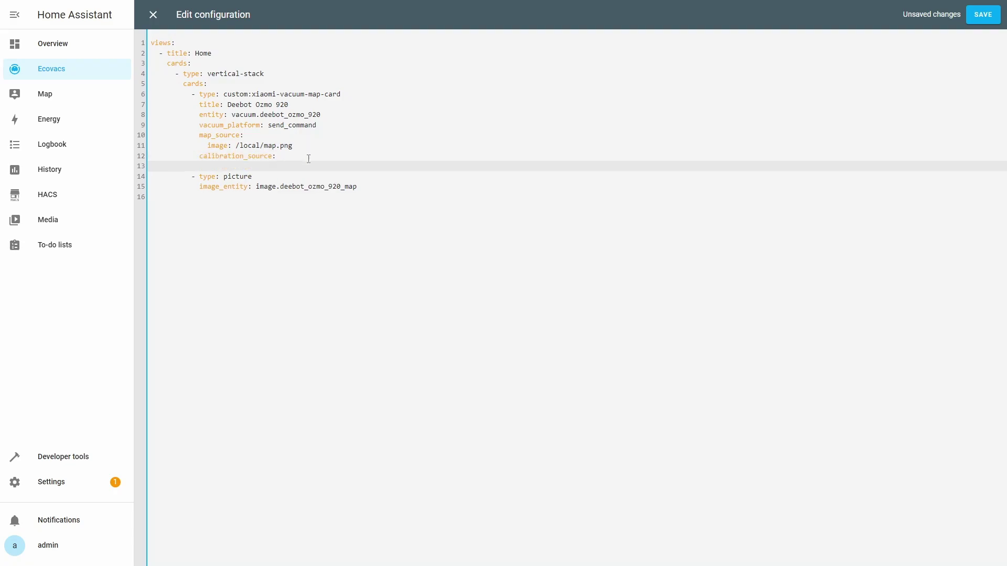
pyautogui.write("calibration_points:     - vacuum:         x: 6250         'y': -100       map:         x: 469         'y': 25     - vacuum:         x: 4450         'y': -4800       map:         x: 400         'y': 202     - vacuum:         x: -6550         'y': -2350       map:         x: 2         'y': 116     - vacuum:         x: -6550         'y': -5800       map:         x: 2         'y': 238")
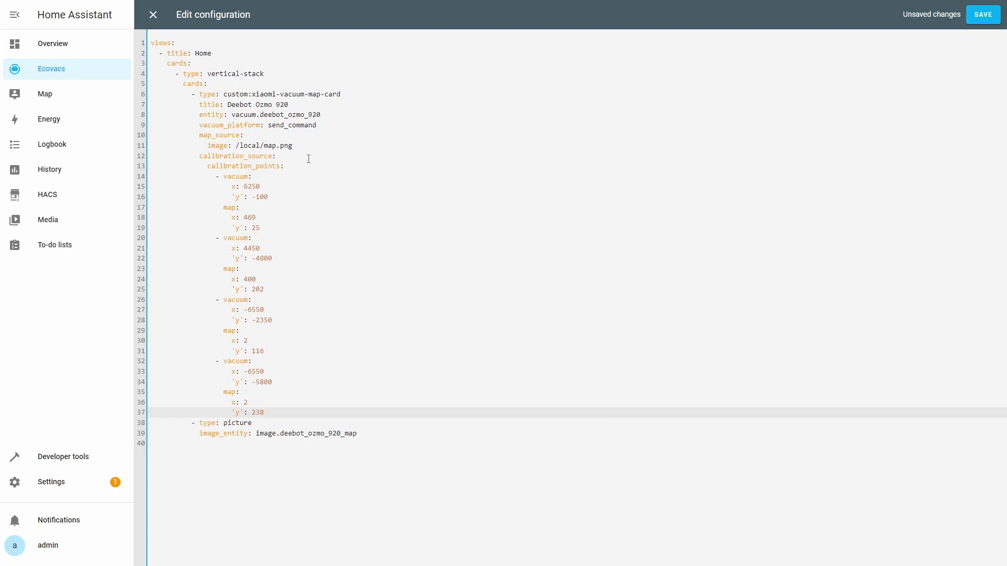
pyautogui.click(985, 17)
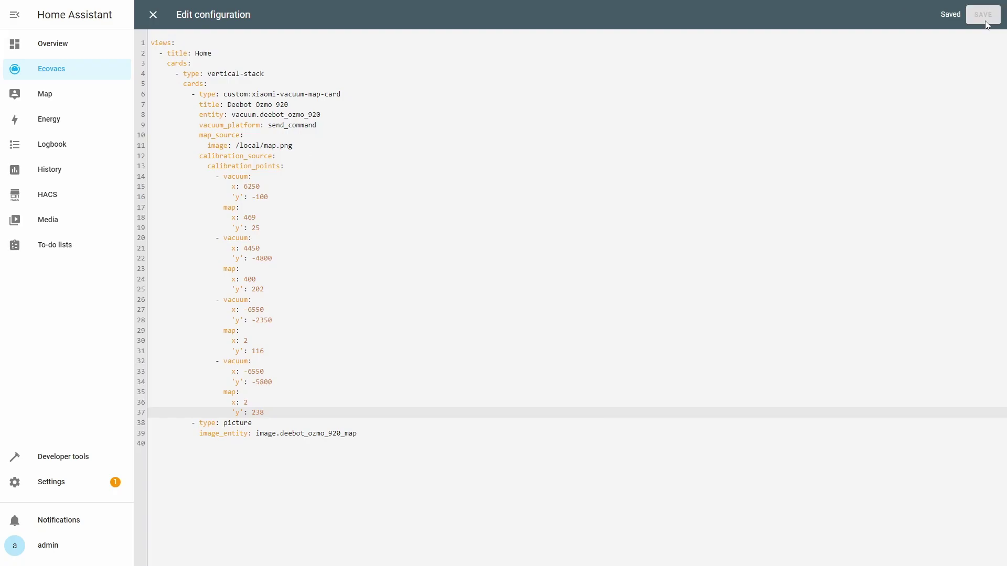
pyautogui.click(153, 16)
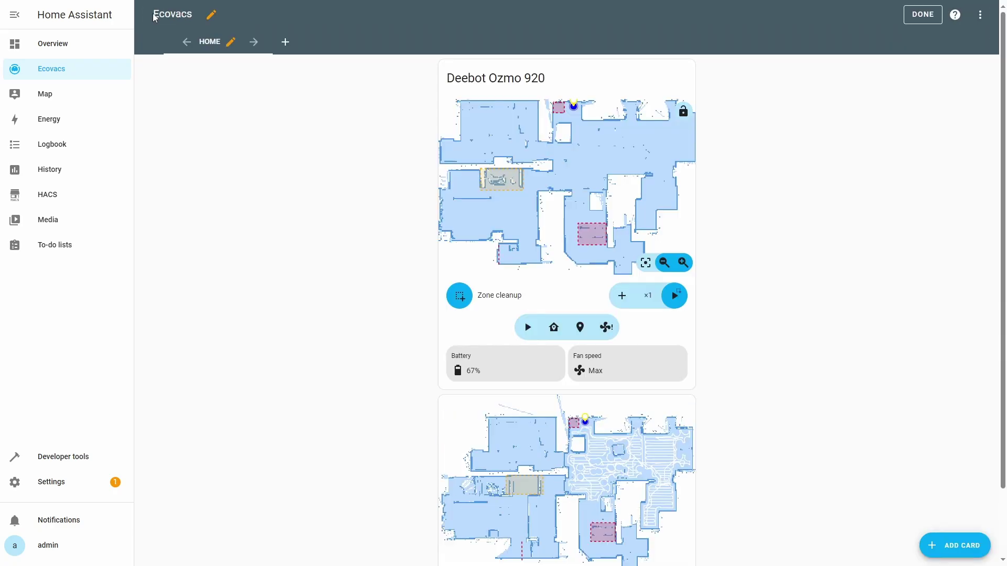
# - Finish editing the dashboard and check which cleaning modes the vacuum map card offers
pyautogui.click(923, 15)
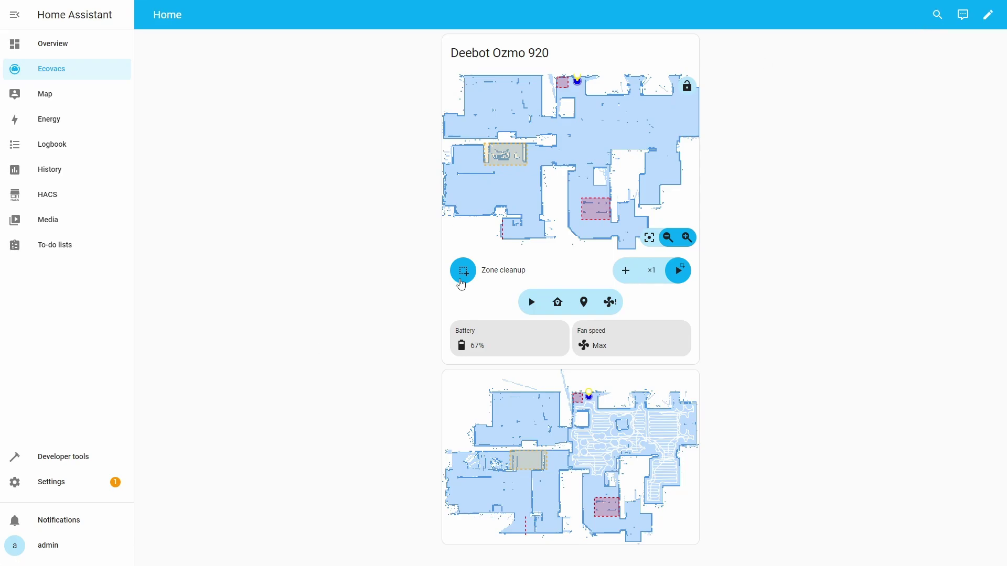
pyautogui.click(461, 284)
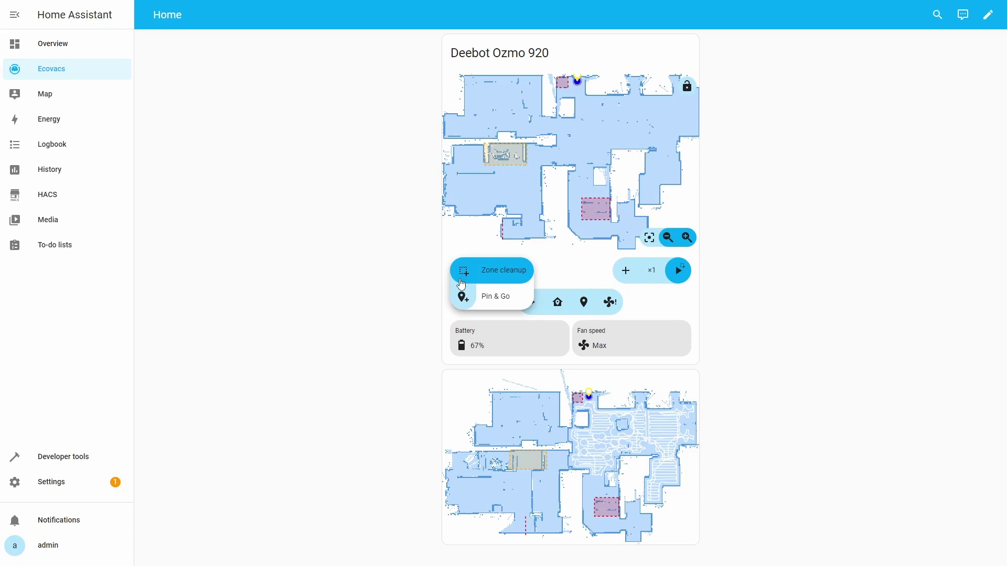
pyautogui.click(462, 282)
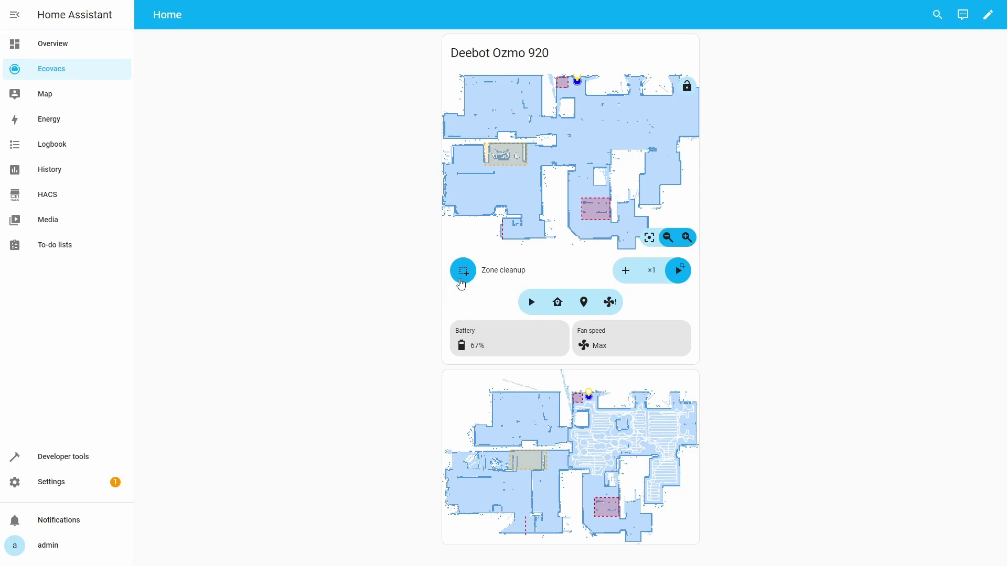
# - Reopen the dashboard's raw configuration and add a map_modes key below the map image line
pyautogui.click(986, 16)
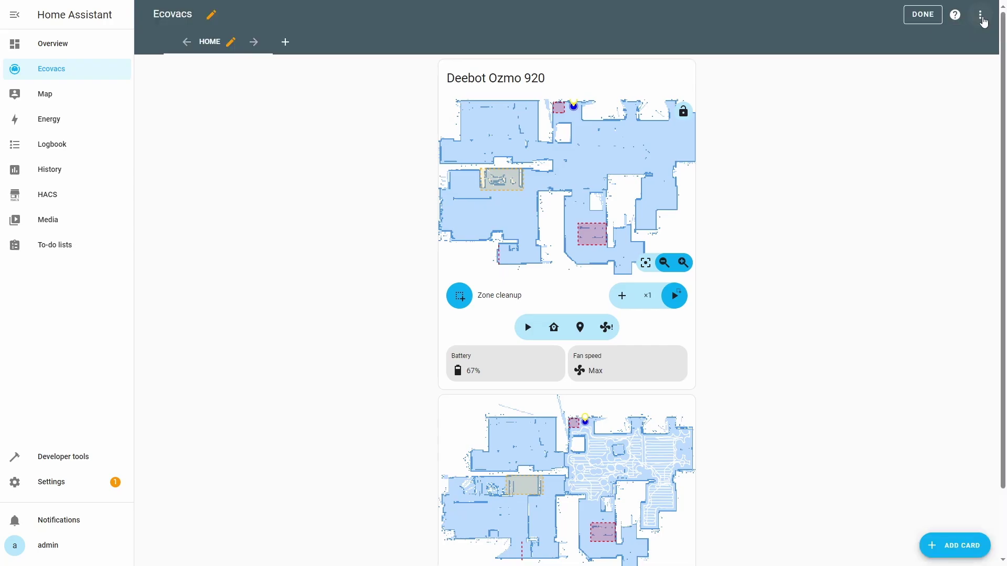
pyautogui.click(981, 16)
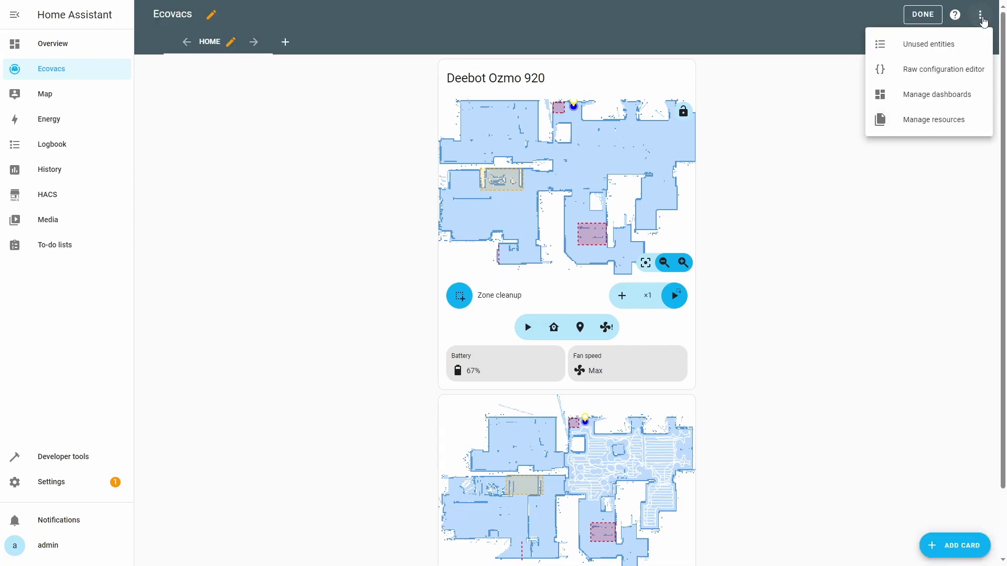
pyautogui.click(979, 71)
pyautogui.click(298, 148)
pyautogui.press('Return')
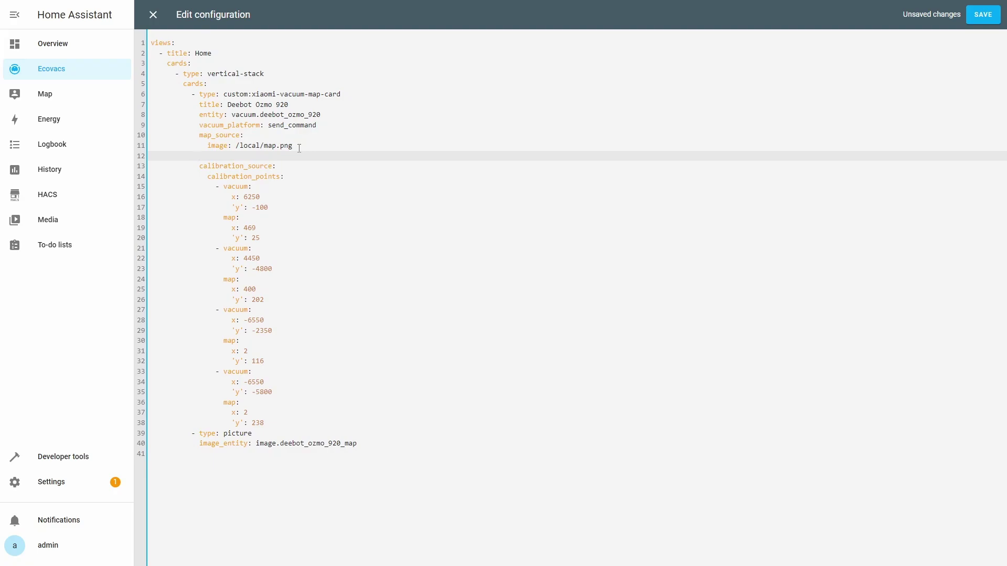
pyautogui.write('map_modes:')
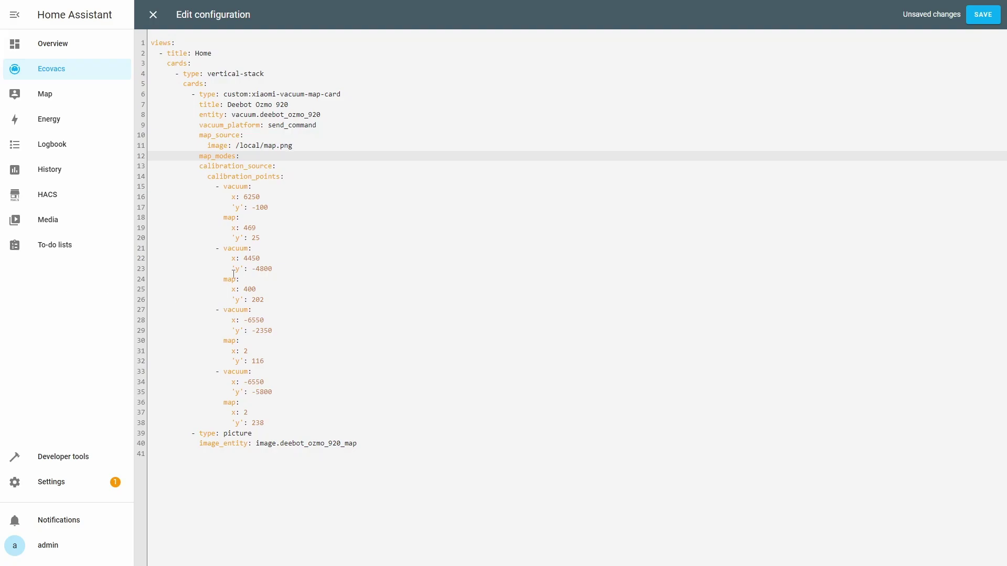
# - Define and save a Zones map mode: mdi:select-drag icon, MANUAL_RECTANGLE, 1 selection, INTERNAL repeats up to 5, calling script.clean_zones with coordinate and repeats; finish editing
pyautogui.click(245, 156)
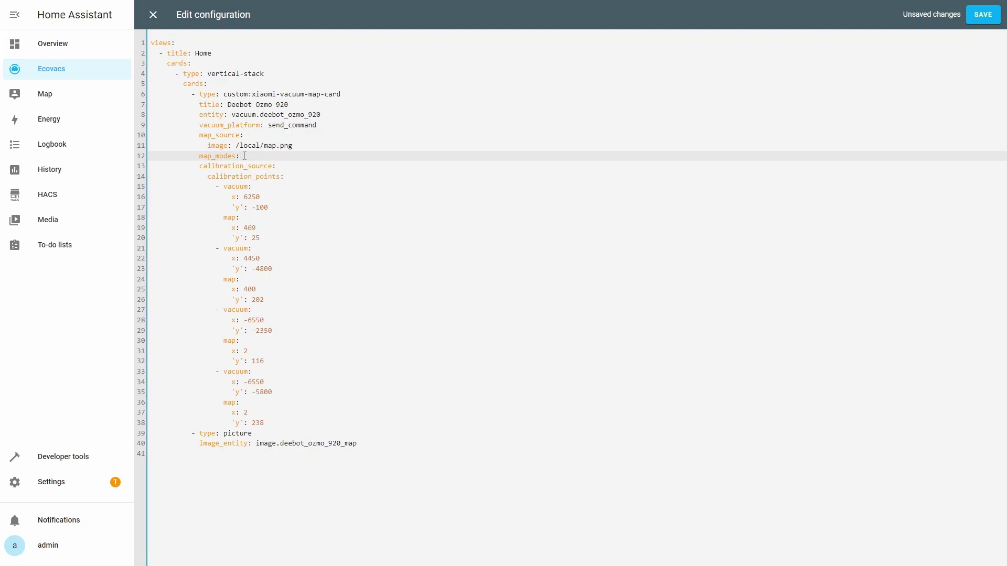
pyautogui.press('Return')
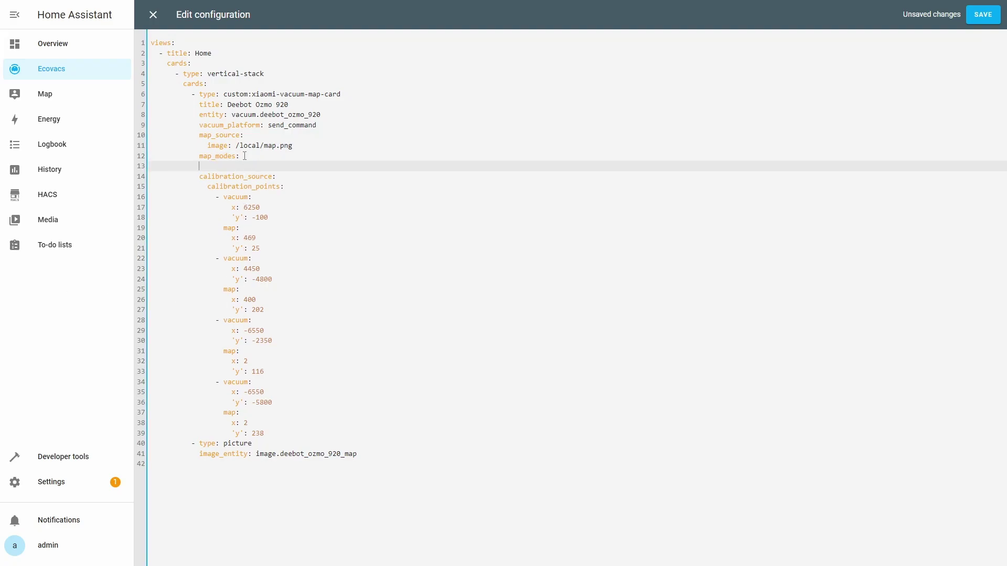
pyautogui.write("- name: Zones                 icon: mdi:select-drag                 selection_type: MANUAL_RECTANGLE                 max_selections: 1                 repeats_type: INTERNAL                 max_repeats: 5                 service_call_schema:                   service: script.clean_zones                   service_data:                     coordinate: '[[selection]]'                     repeats: '[[repeats]]'")
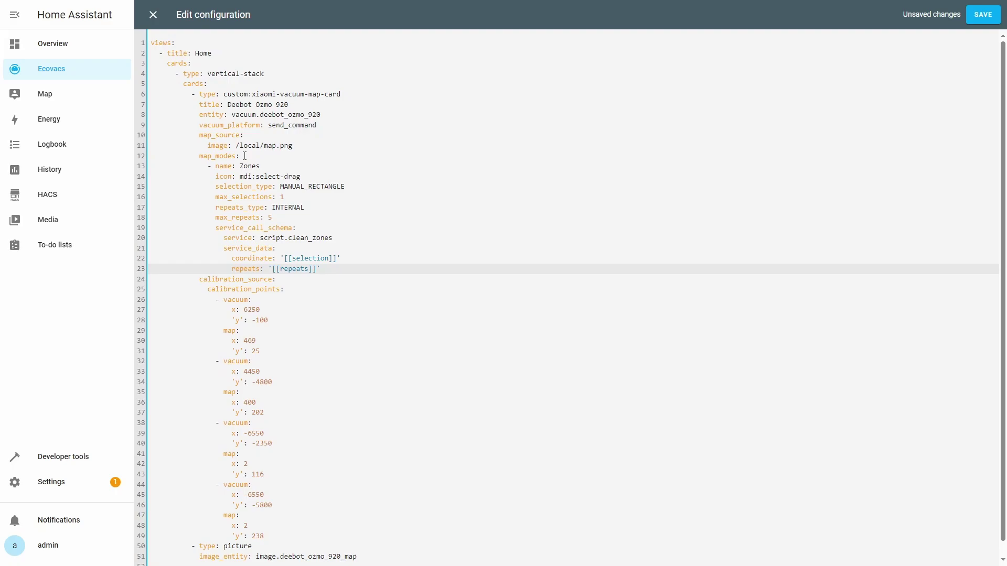
pyautogui.click(984, 21)
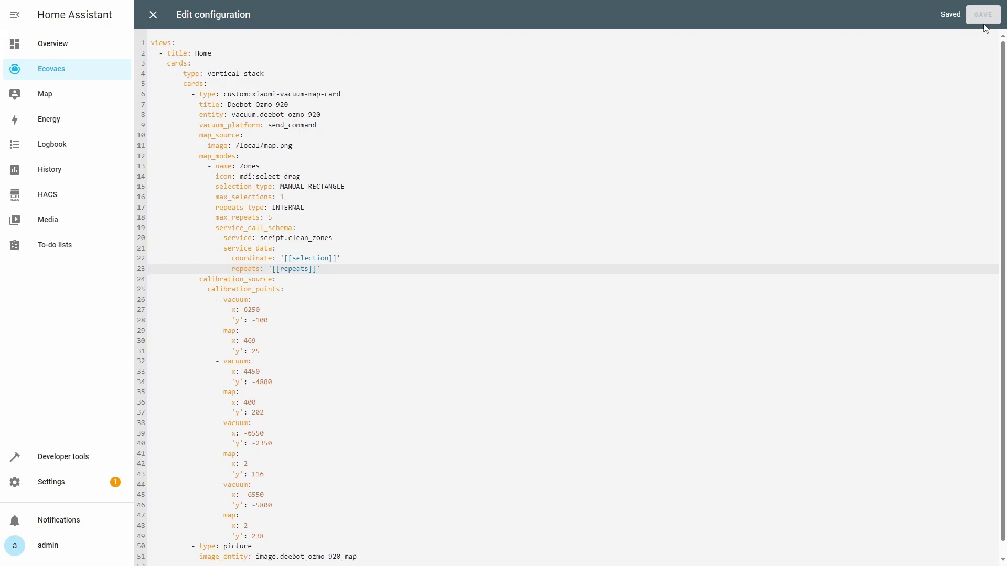
pyautogui.click(153, 15)
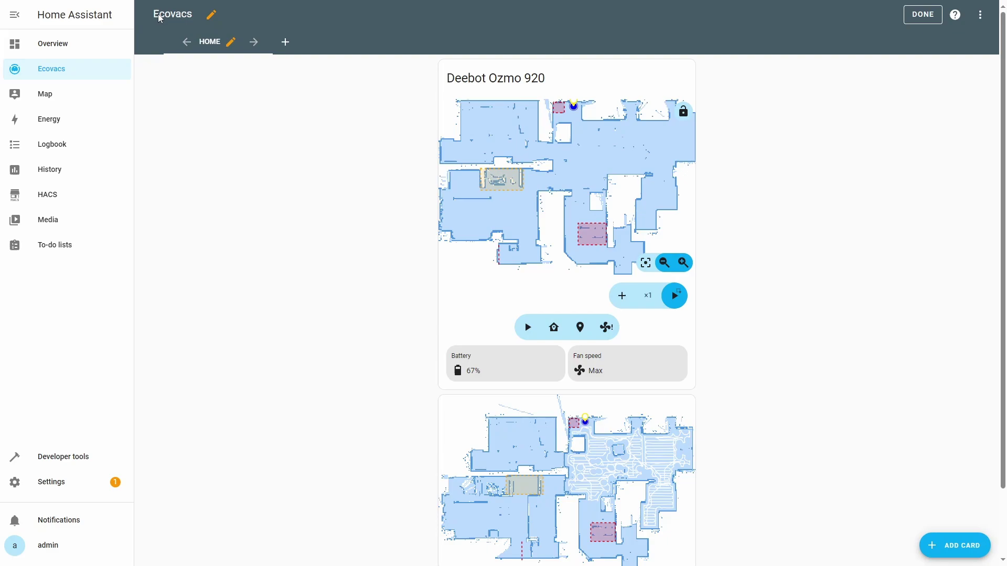
pyautogui.click(924, 21)
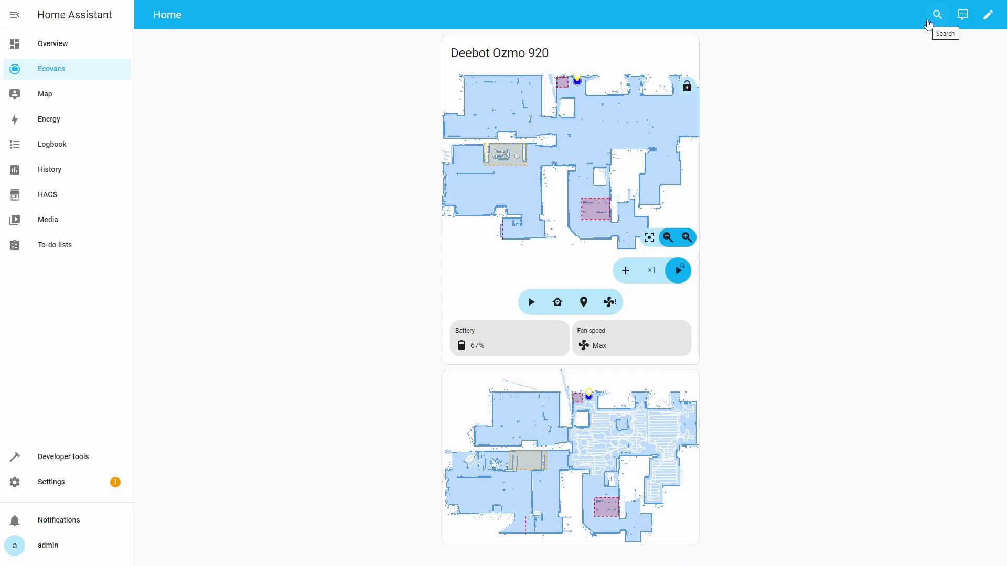
# - Go to the scripts in the Home Assistant settings and create a new empty script
pyautogui.click(51, 482)
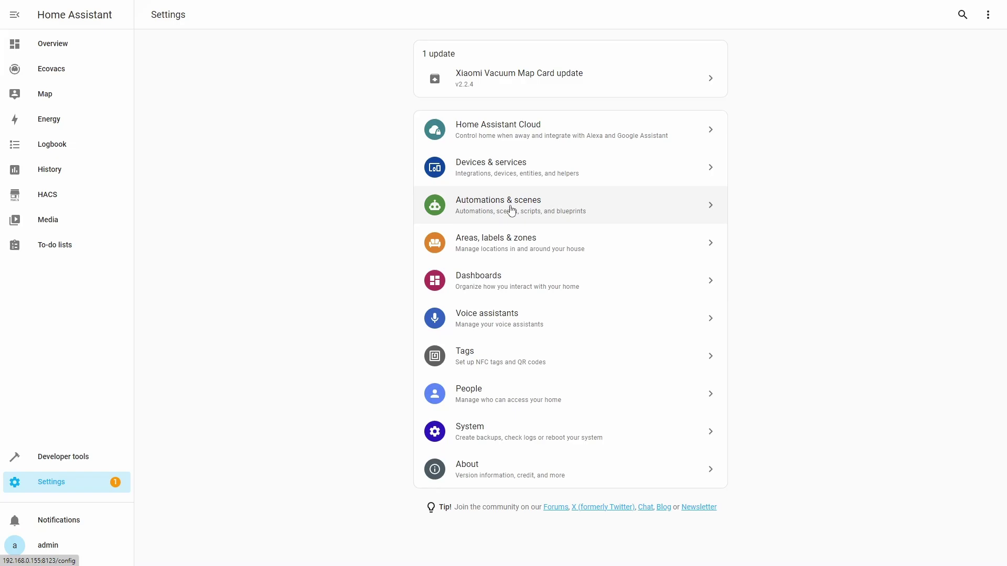
pyautogui.click(512, 210)
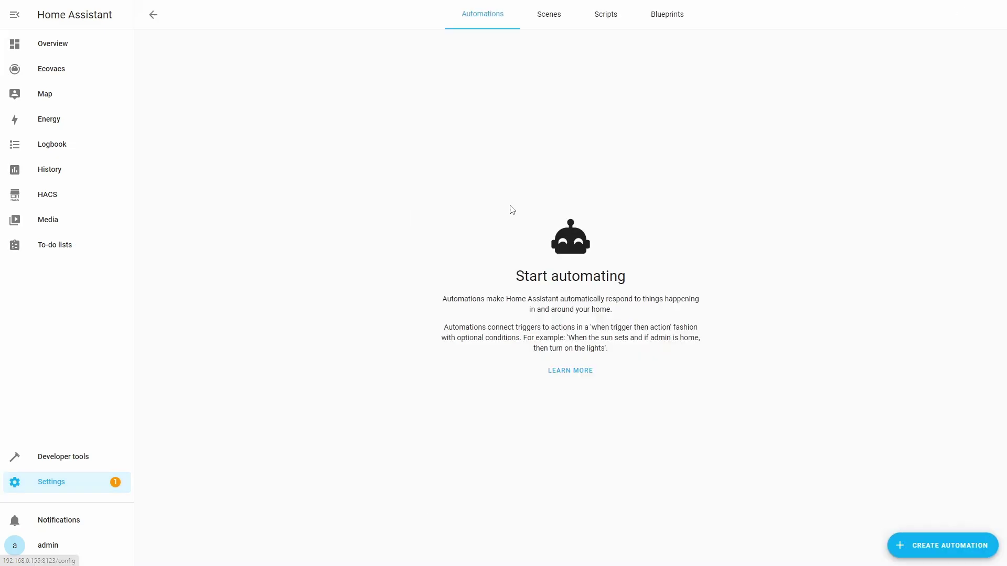
pyautogui.click(603, 15)
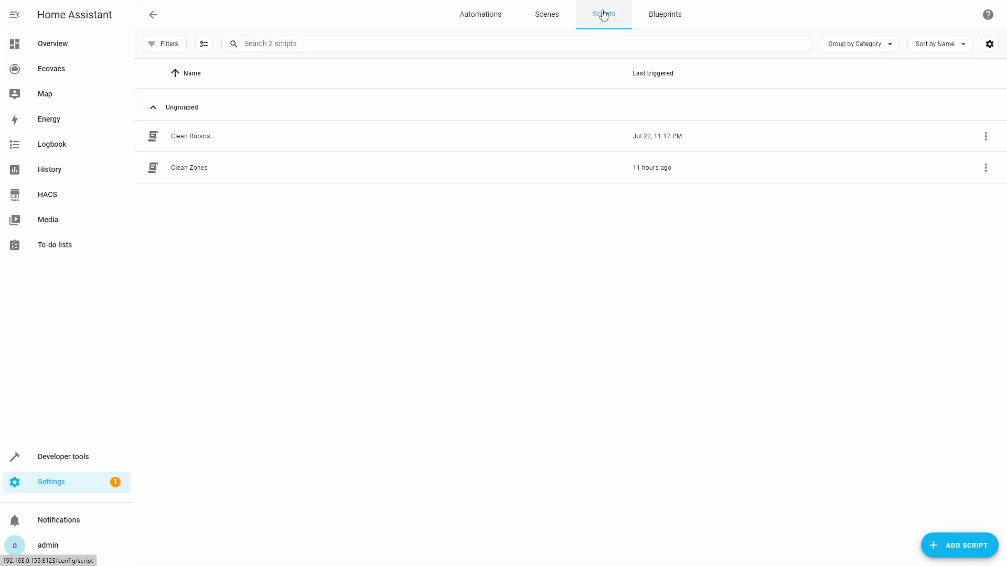
pyautogui.click(950, 554)
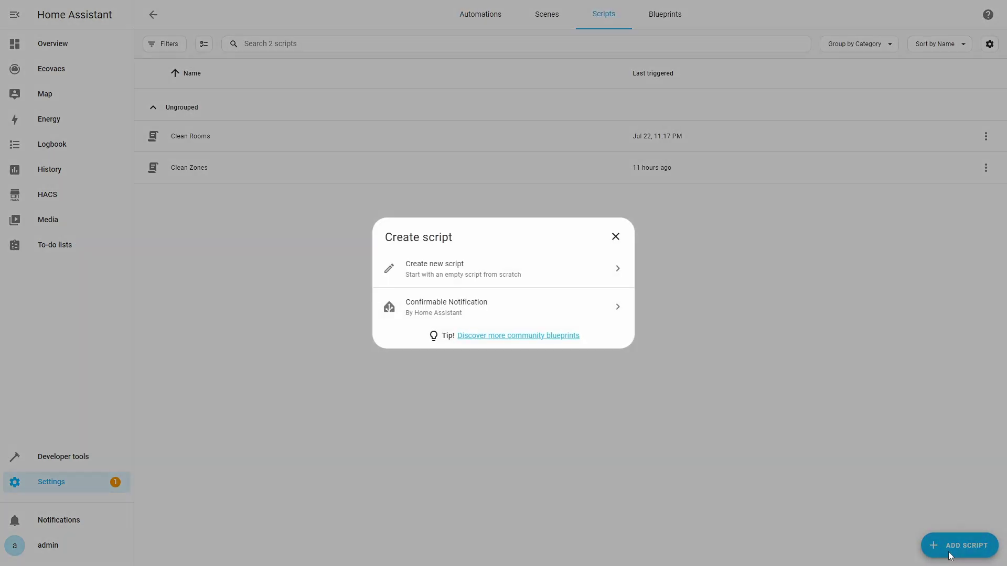
pyautogui.click(506, 269)
# - Add a text input field named coordinate to the new script
pyautogui.click(988, 15)
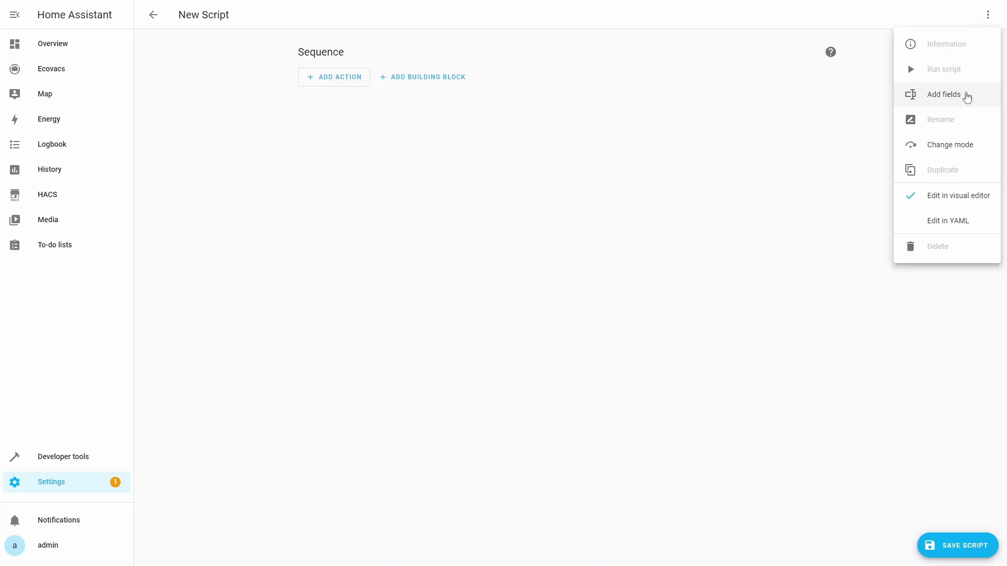
pyautogui.click(967, 98)
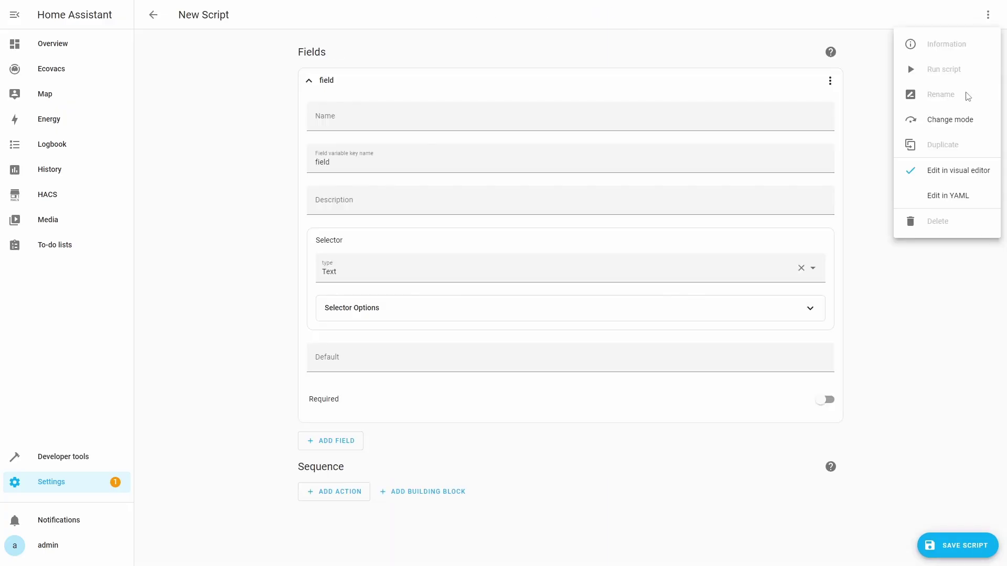
pyautogui.click(387, 121)
pyautogui.write('coordinate')
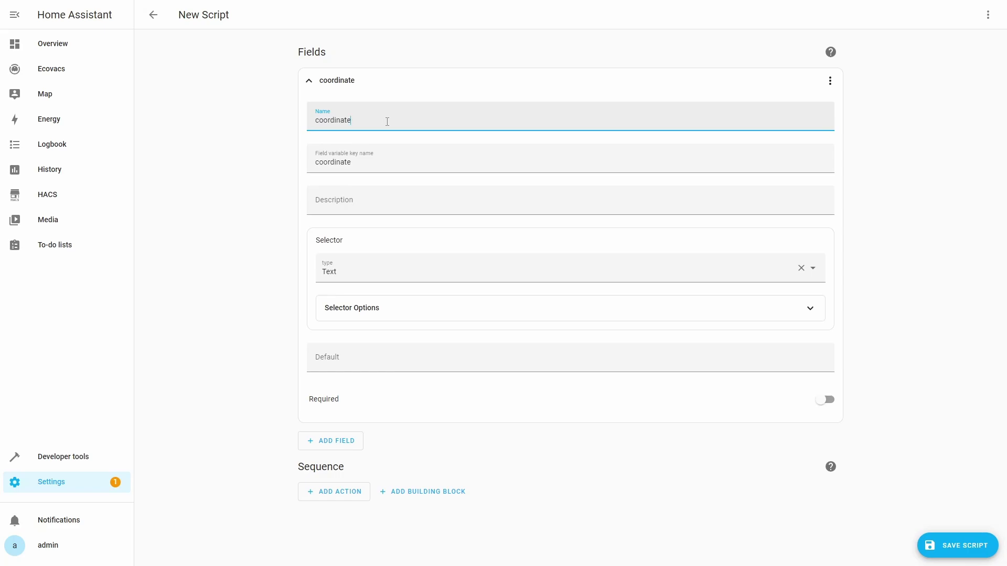
# - Add a second text input field named repeats to the script
pyautogui.click(351, 445)
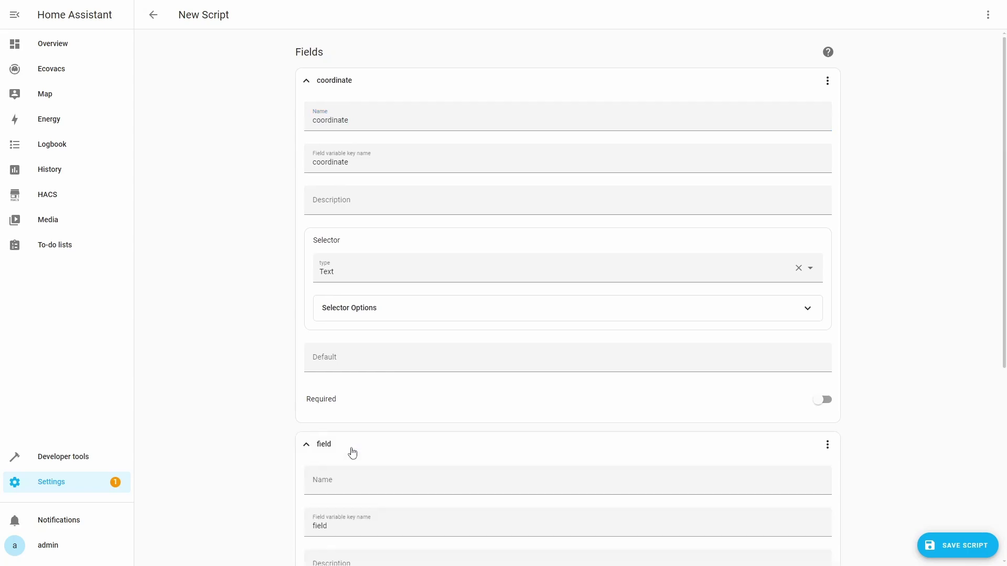
pyautogui.scroll(-3, 352, 452)
pyautogui.click(376, 290)
pyautogui.write('repeats')
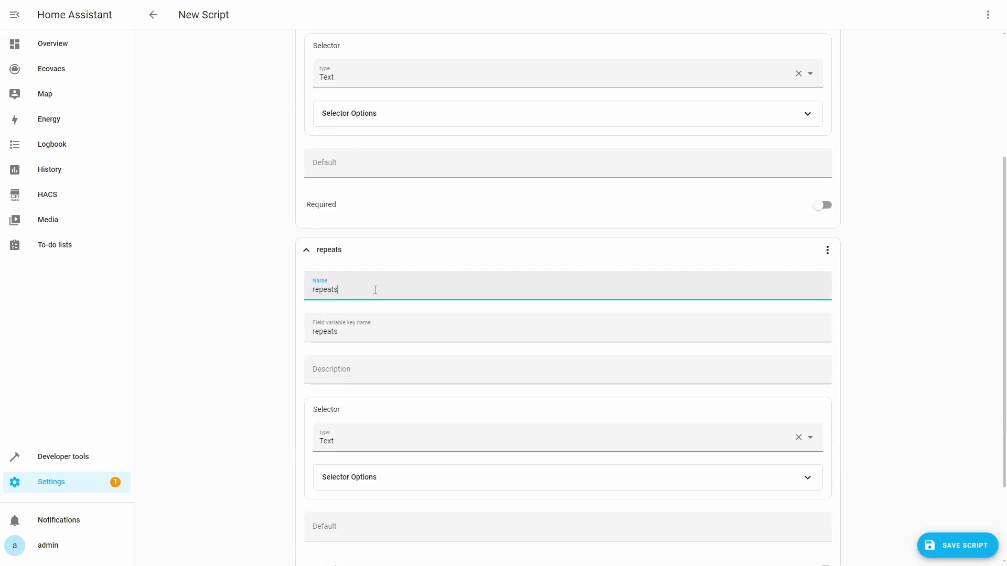
# - Add a Call service action to the script's sequence with the Vacuum: Send command service
pyautogui.scroll(-2, 375, 290)
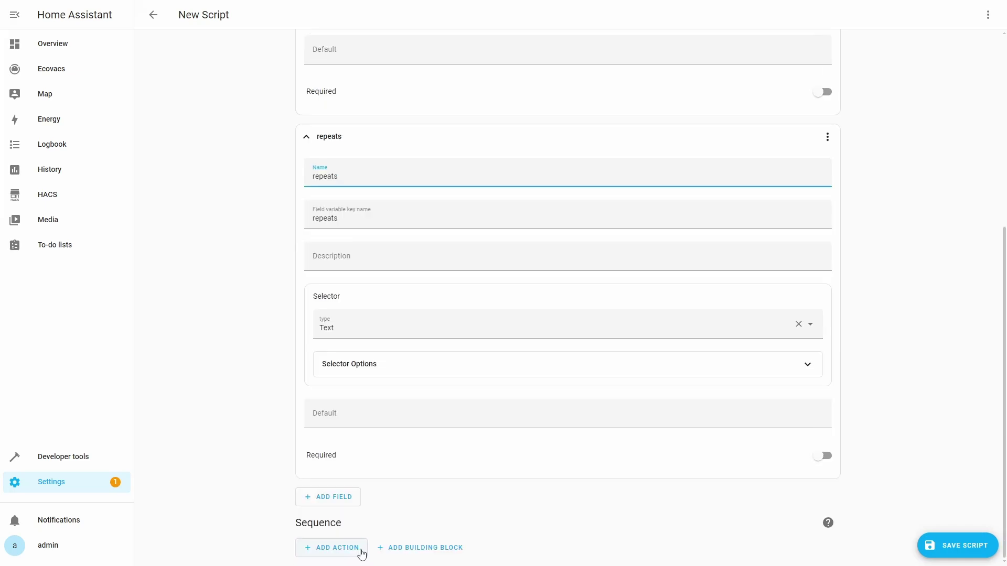
pyautogui.click(359, 548)
pyautogui.write('service')
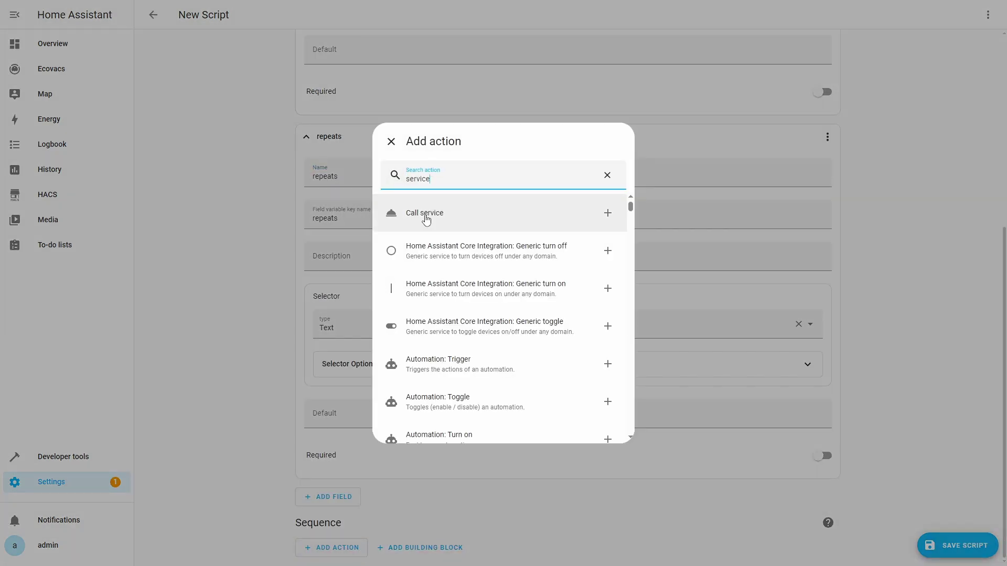
pyautogui.click(426, 215)
pyautogui.write('vacuum')
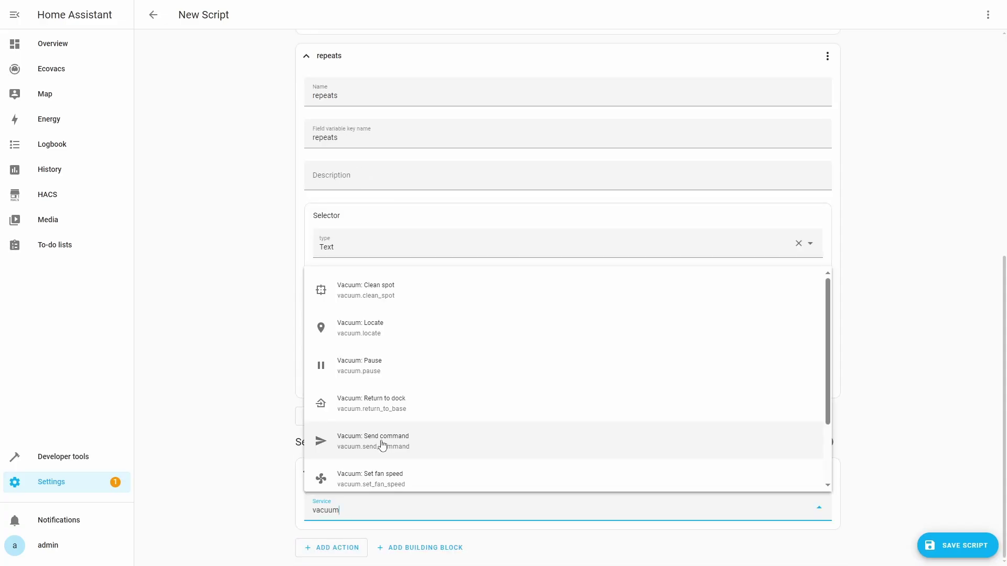
pyautogui.click(382, 446)
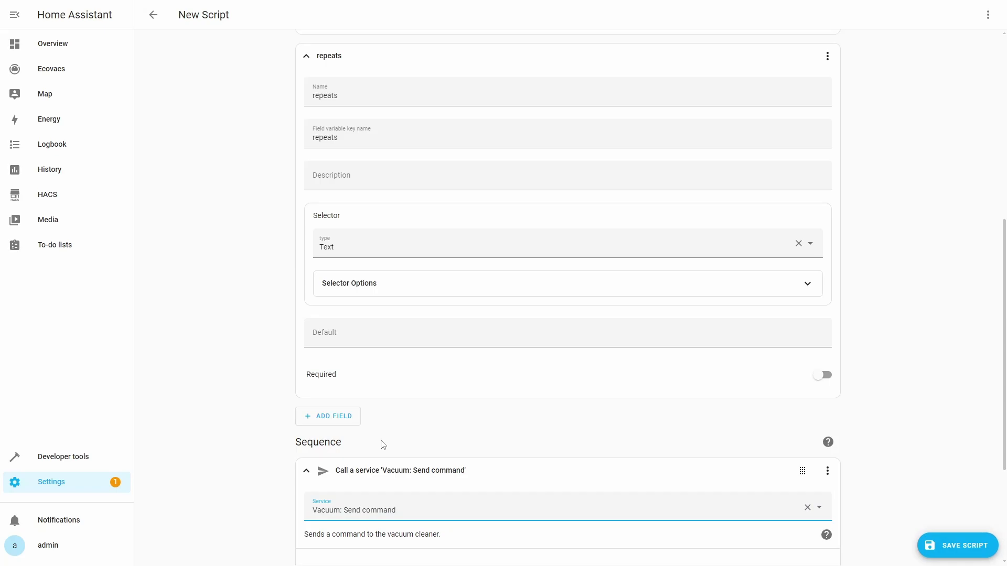
# - Set the action's command to custom_area with parameters coordinates: "{{ coordinate[0] }}" and cleanings: "{{ repeats }}"
pyautogui.write('custom_area')
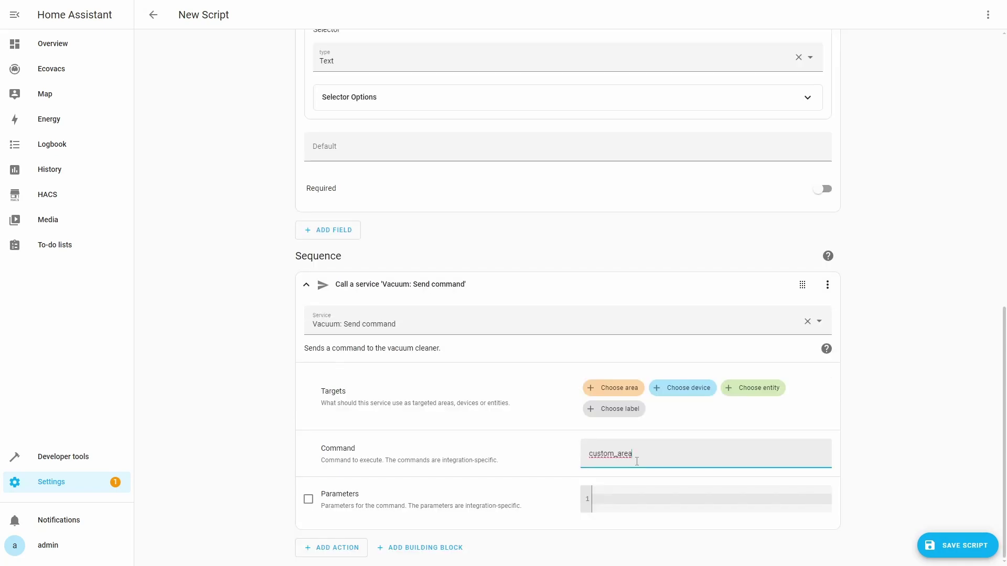
pyautogui.click(634, 499)
pyautogui.write('coordinates: "{{ coordinate[0] }}" cleanings: "{{ repeats }}"')
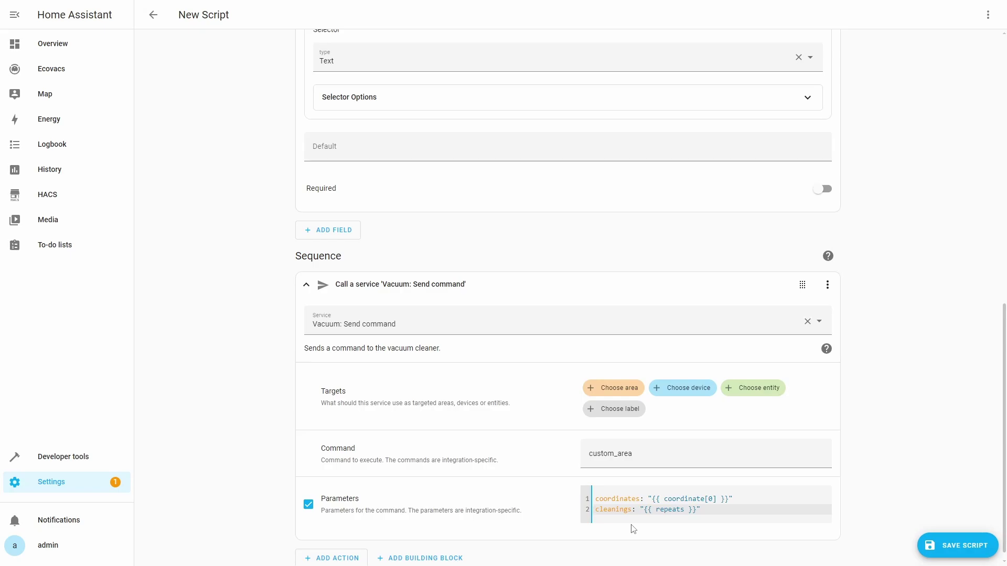
# - Edit the script in YAML and add entity_id: vacuum.deebot_ozmo_920 as the first line under data
pyautogui.click(988, 14)
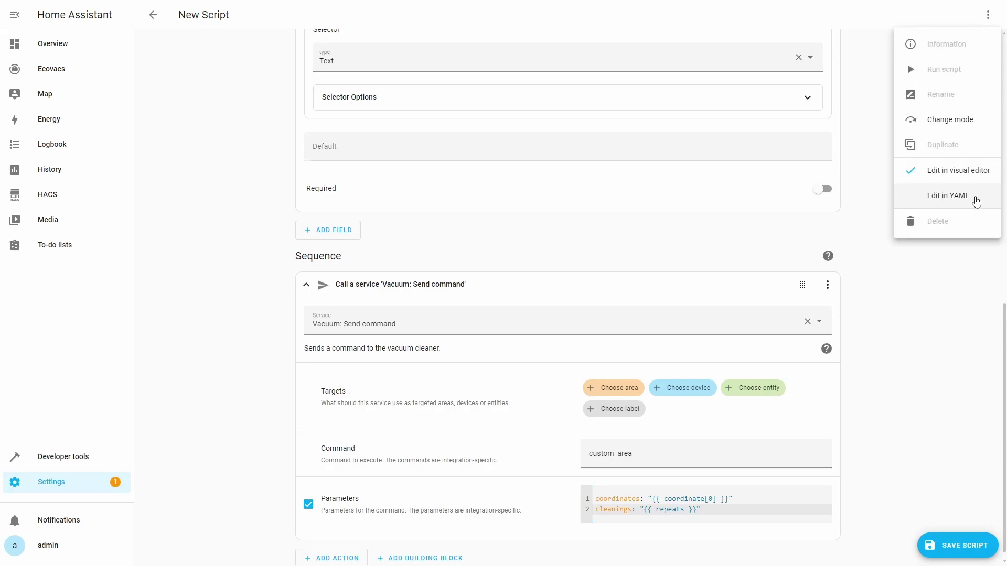
pyautogui.click(960, 196)
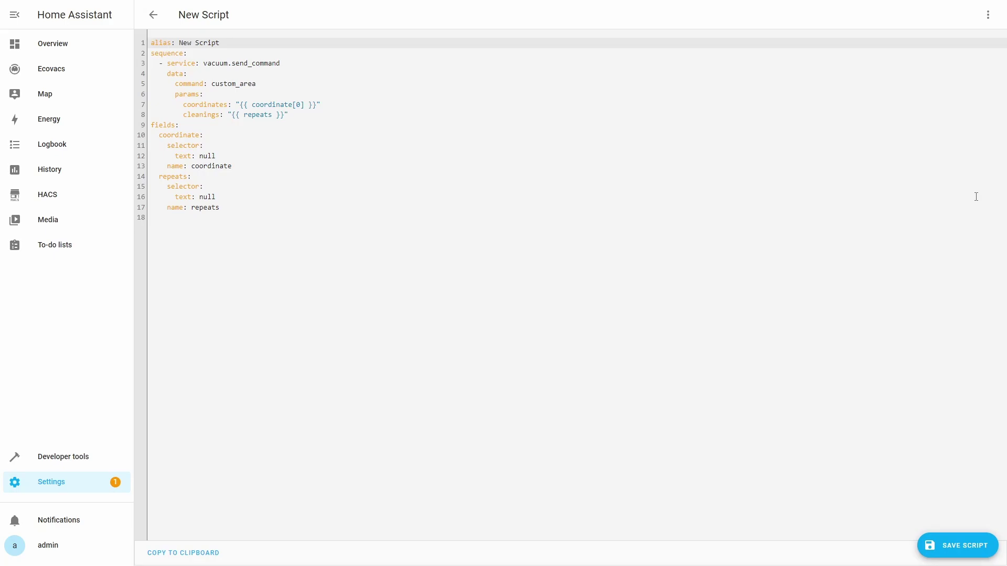
pyautogui.click(222, 77)
pyautogui.press('Return')
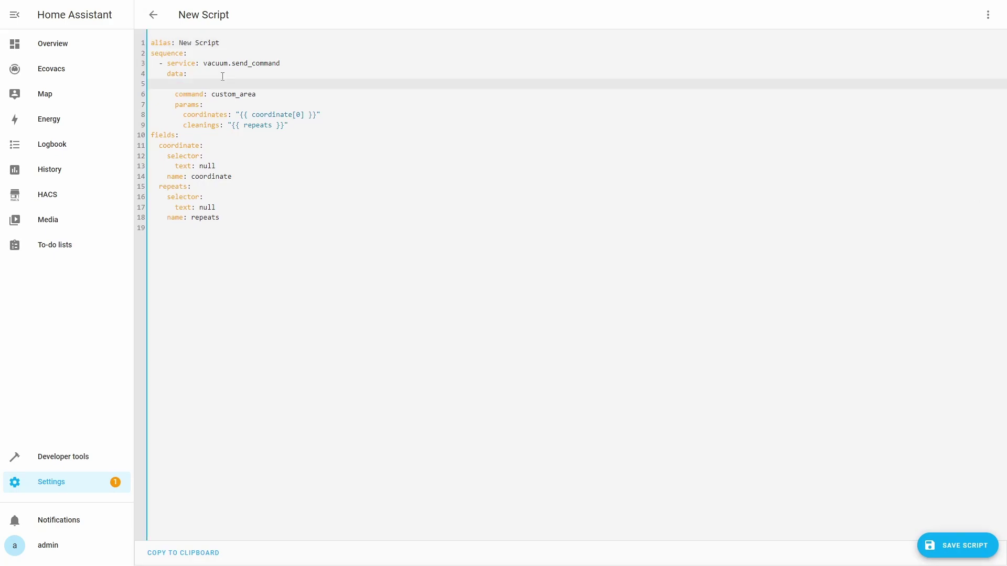
pyautogui.write('entity_id')
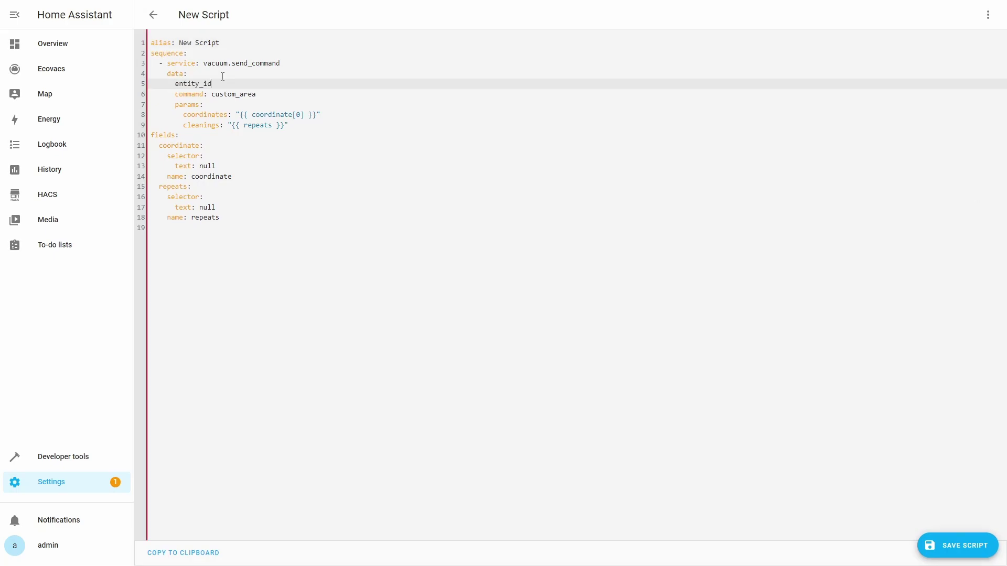
pyautogui.write(': vac')
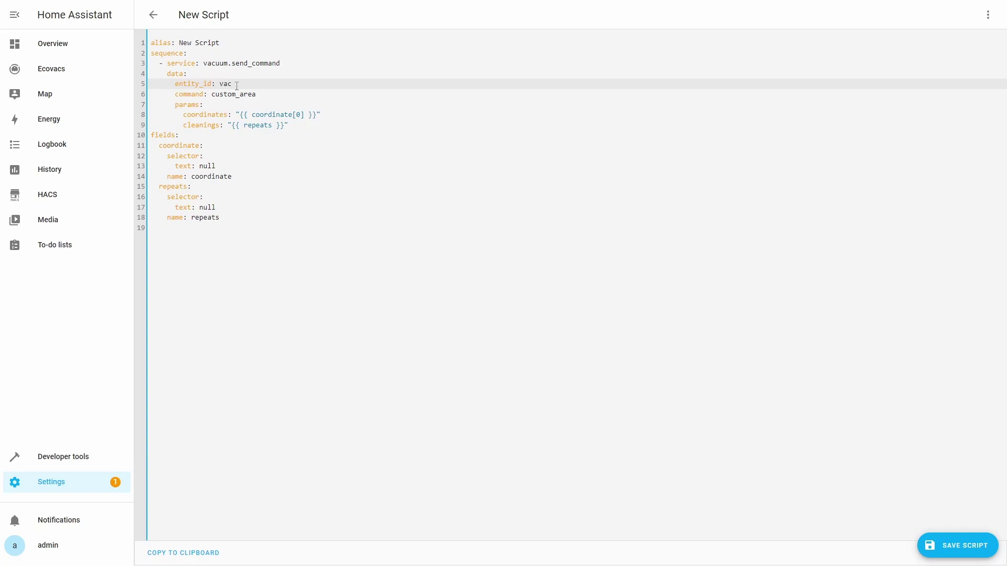
pyautogui.write('uum.')
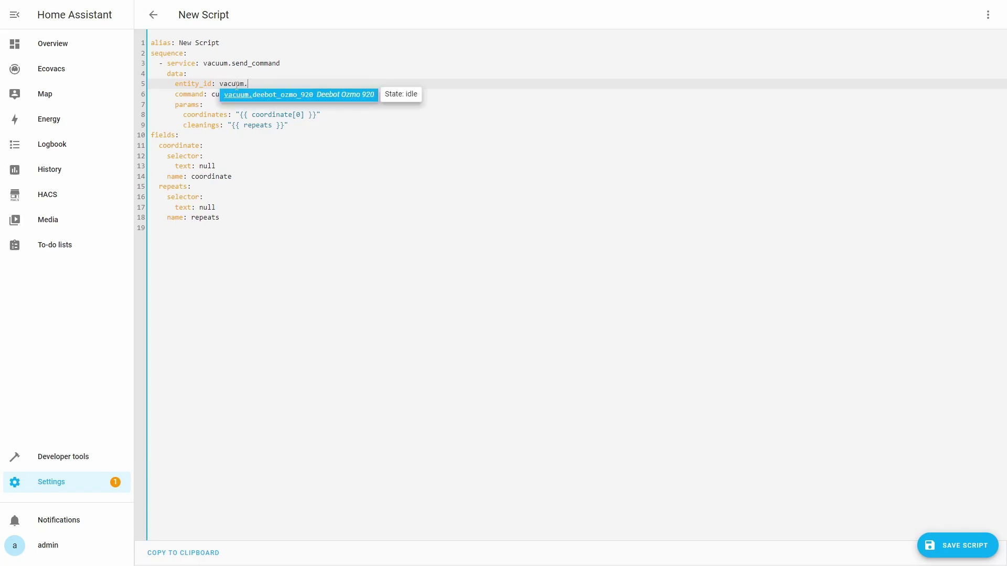
pyautogui.click(341, 98)
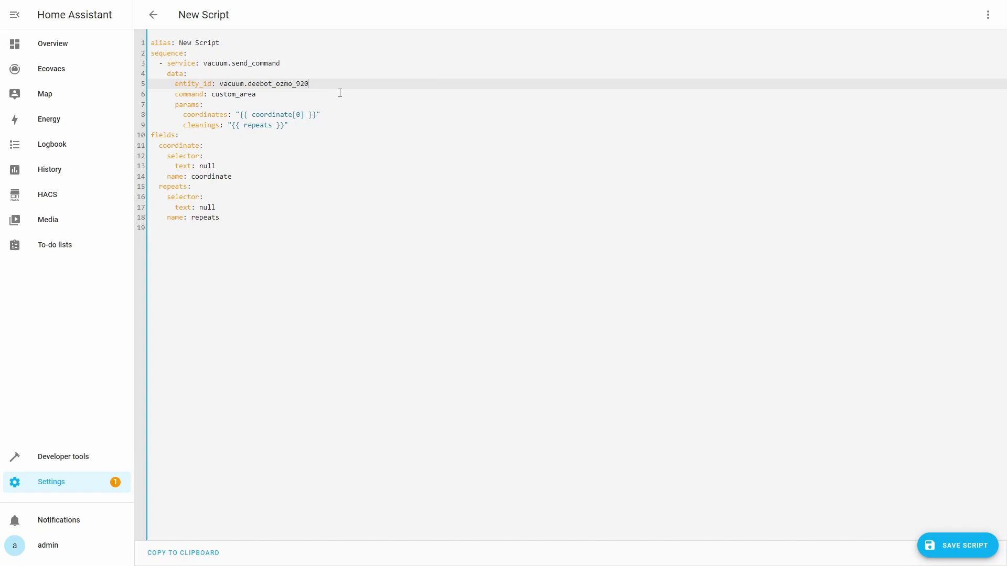
# - Save the script under the name Clean Zones
pyautogui.hotkey('ctrl', 's')
pyautogui.write('Clean Zones')
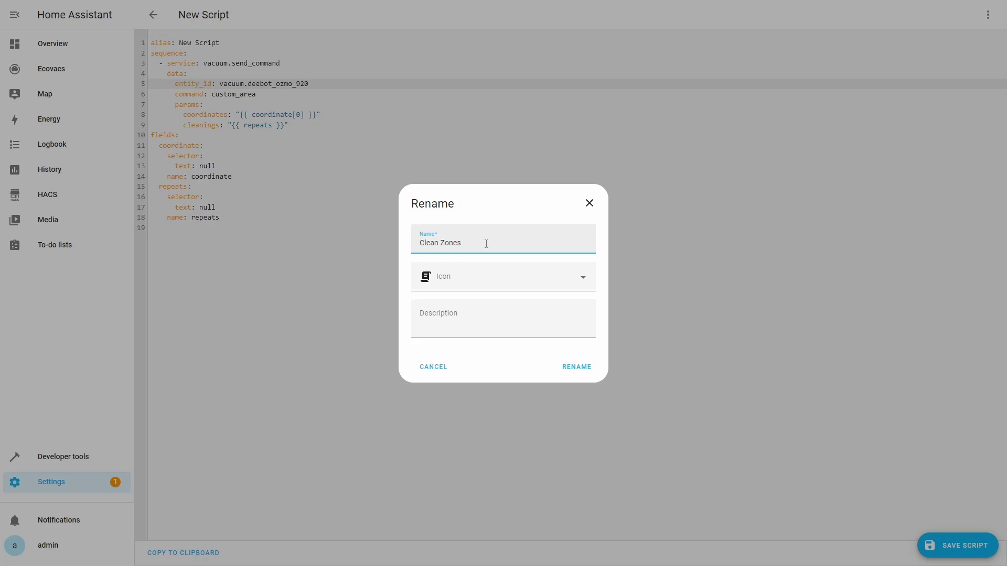
pyautogui.click(577, 367)
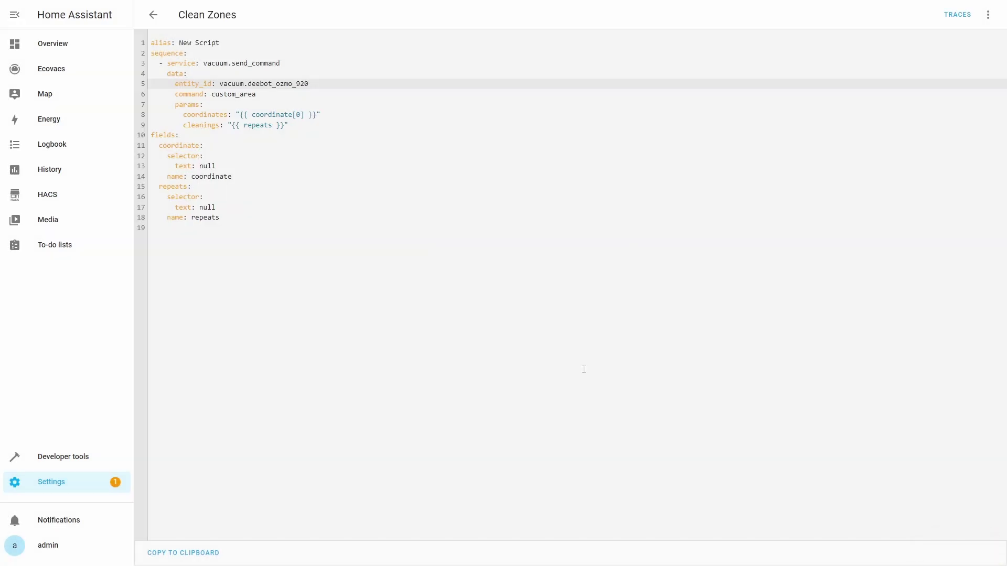
# - On the Ecovacs dashboard, add a cleaning zone, move and shrink it to a small area just below the robot's marker, and start the zone cleaning
pyautogui.click(60, 70)
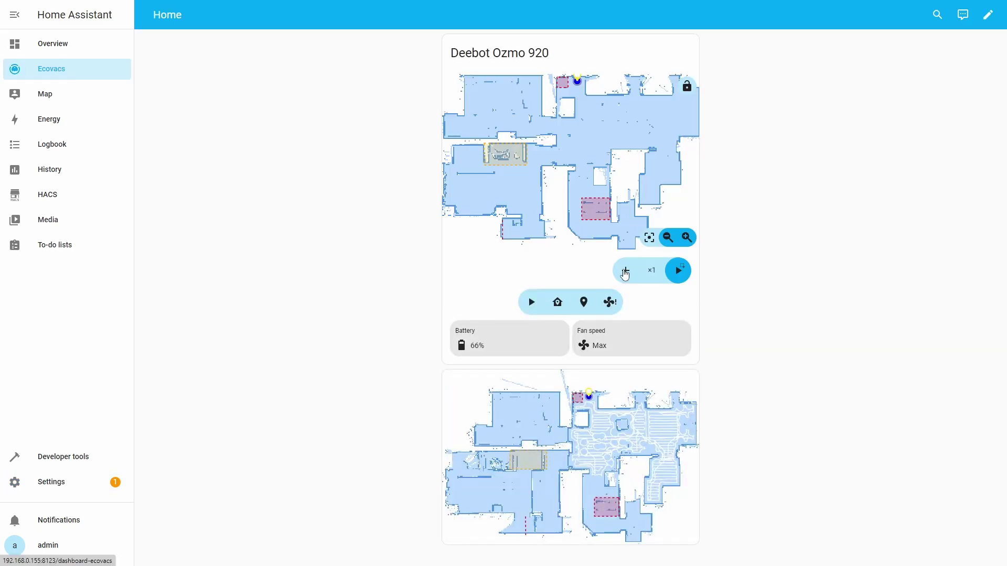
pyautogui.click(626, 272)
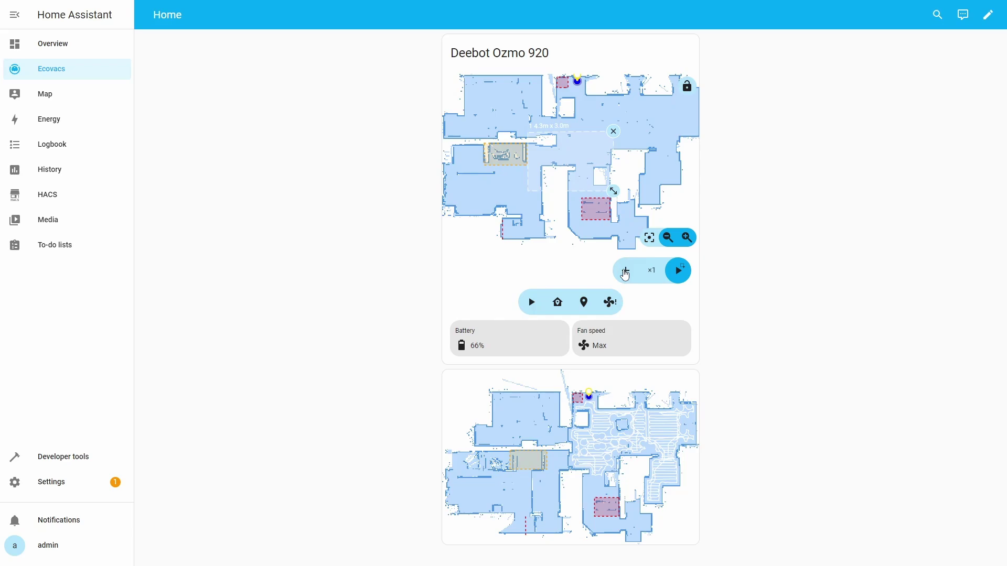
pyautogui.moveTo(567, 167); pyautogui.dragTo(618, 132)
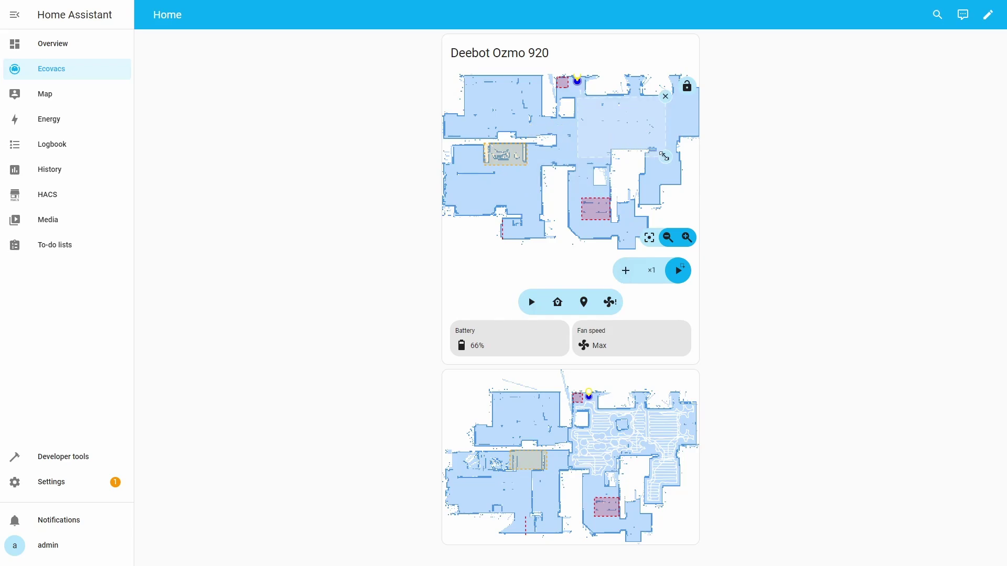
pyautogui.moveTo(664, 156); pyautogui.dragTo(599, 123)
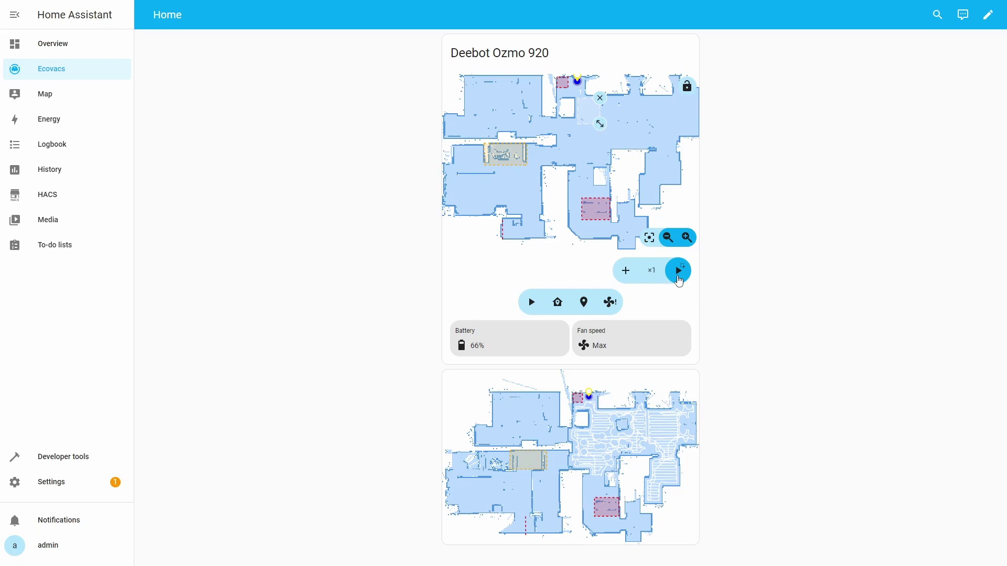
pyautogui.click(679, 280)
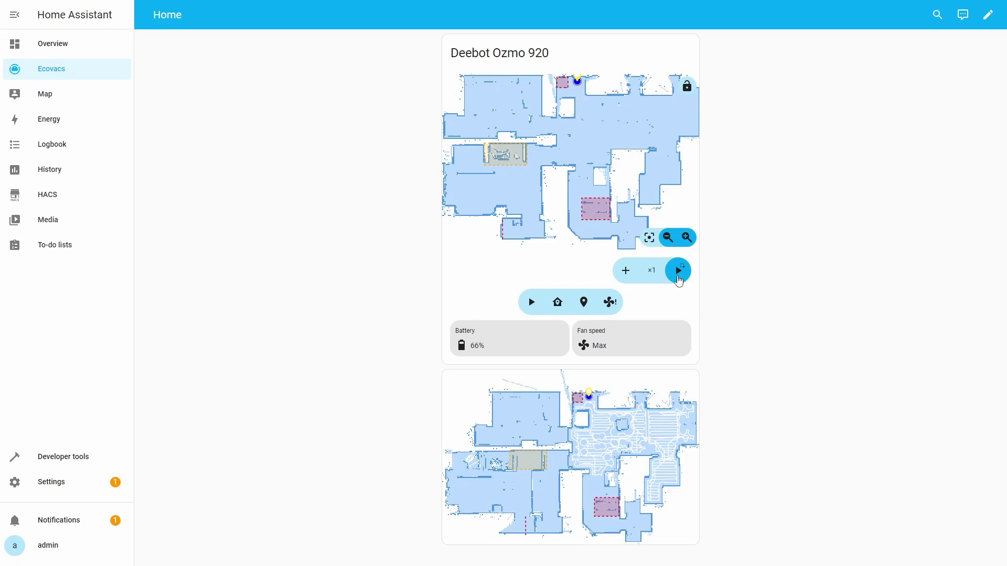